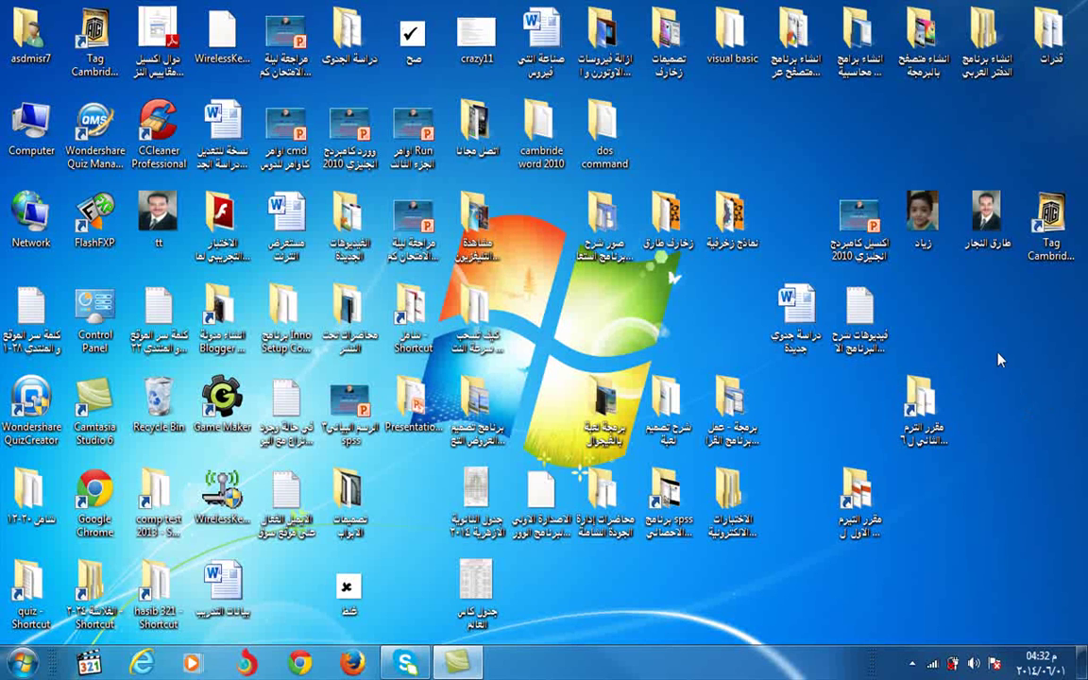
# Launch Tag Cambridge Exams 2010 Demo from the Start menu's program list
pyautogui.click(1048, 244)
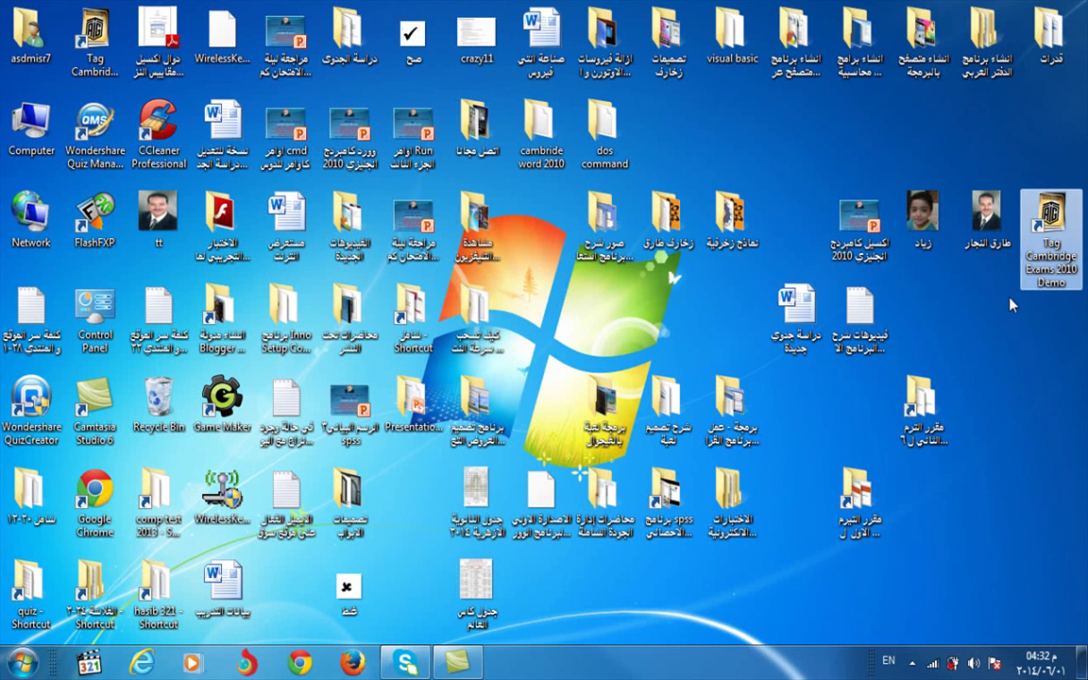
pyautogui.click(24, 663)
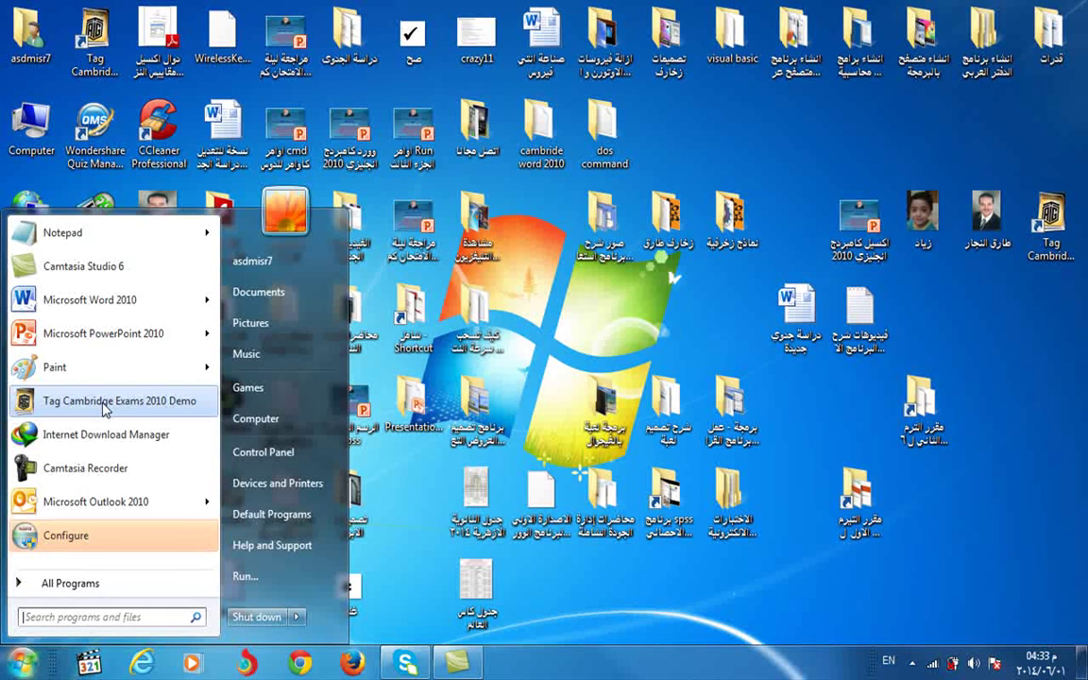
pyautogui.click(103, 402)
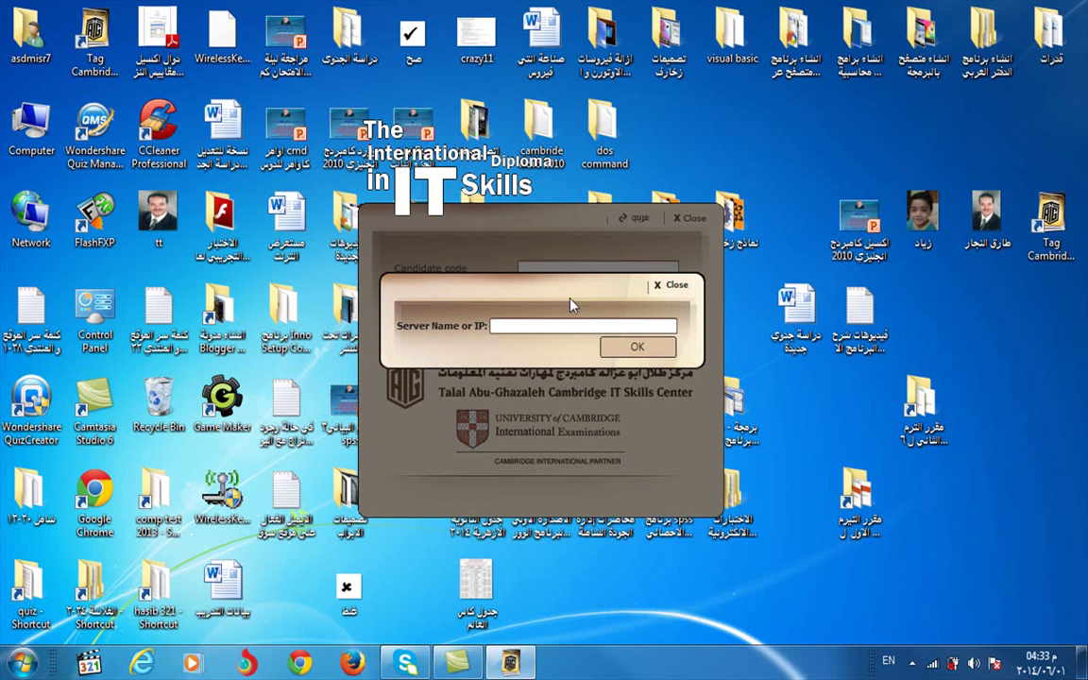
# Dismiss the server-name prompt and log in with the demo candidate code and password
pyautogui.click(685, 288)
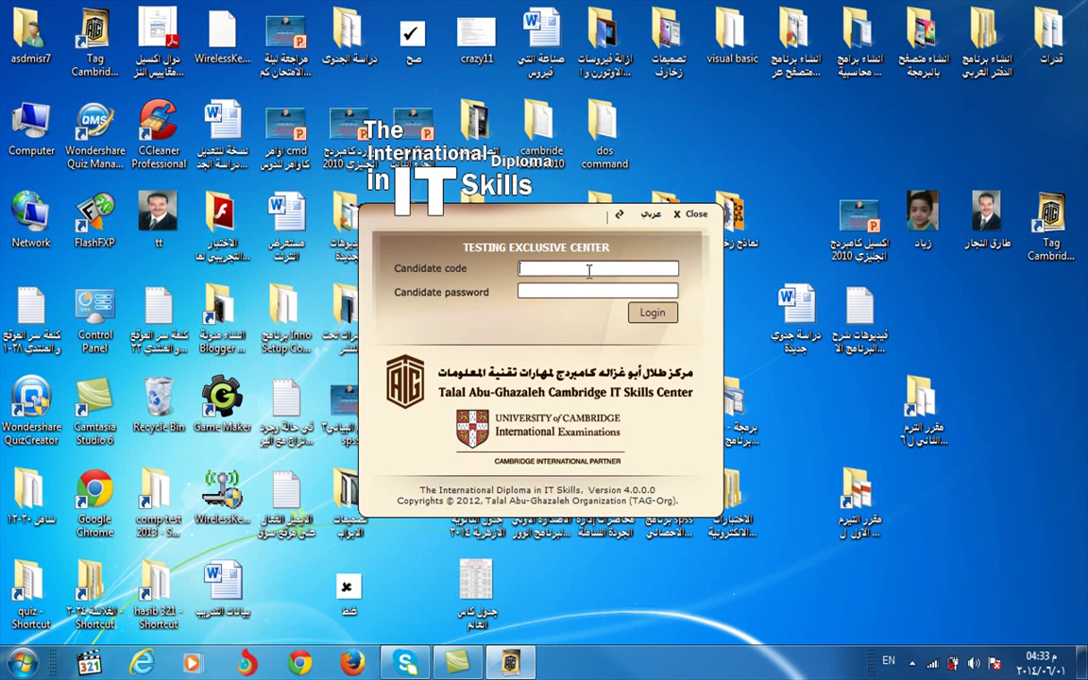
pyautogui.write('DEMO')
pyautogui.click(535, 293)
pyautogui.write('D')
pyautogui.write('EM')
pyautogui.write('O')
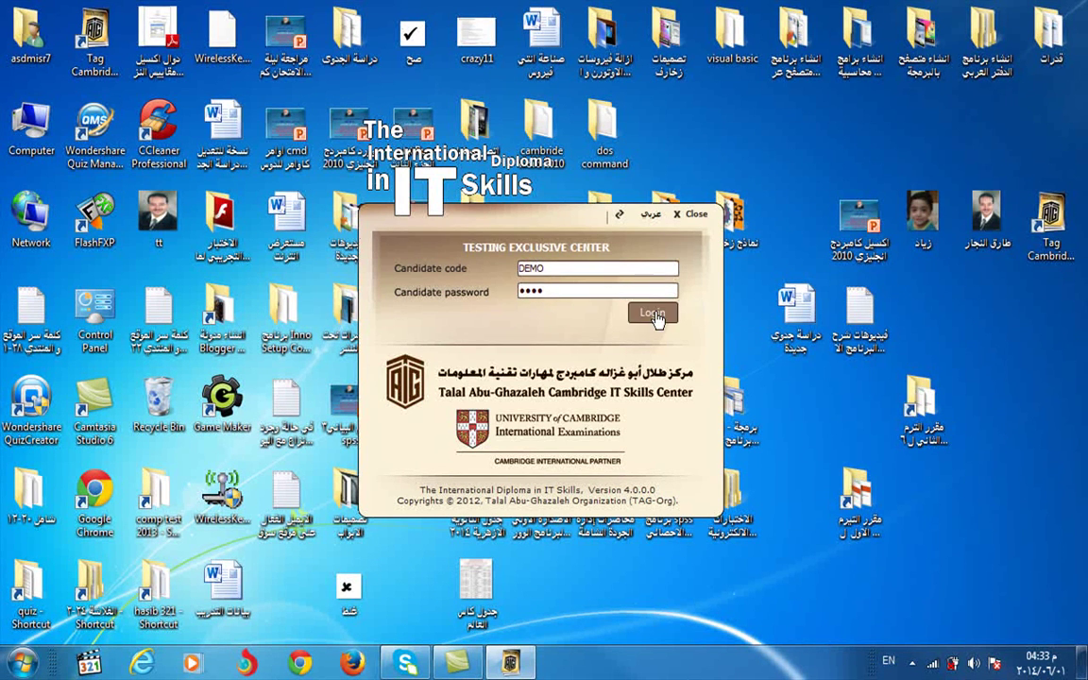
pyautogui.click(646, 311)
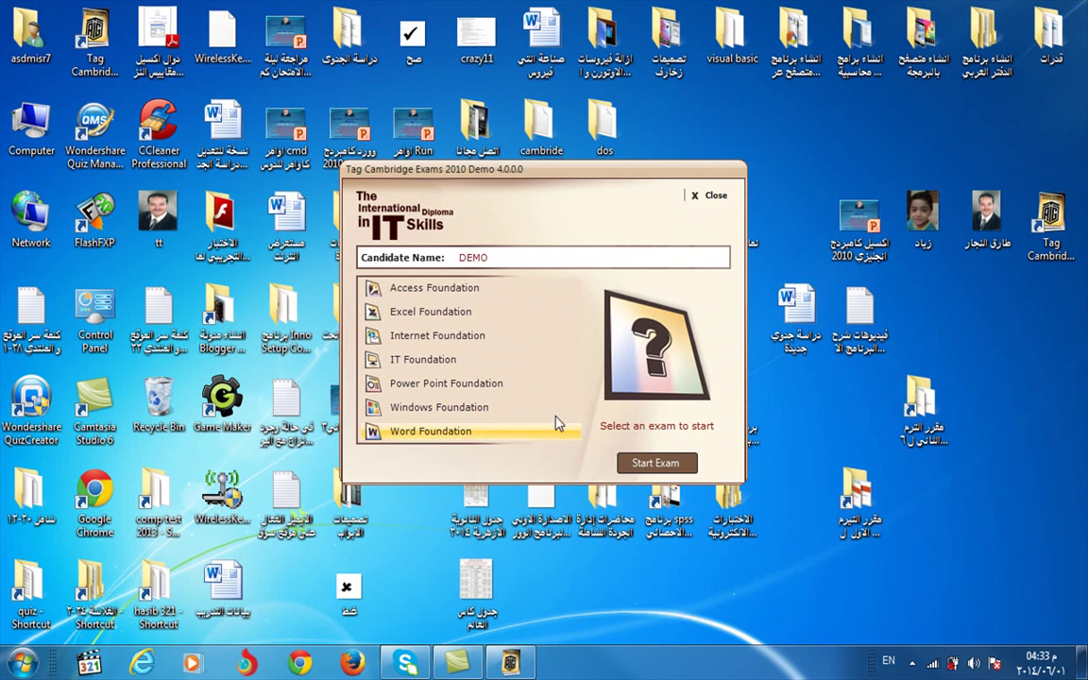
# Choose the Excel Foundation exam and confirm starting it
pyautogui.click(491, 311)
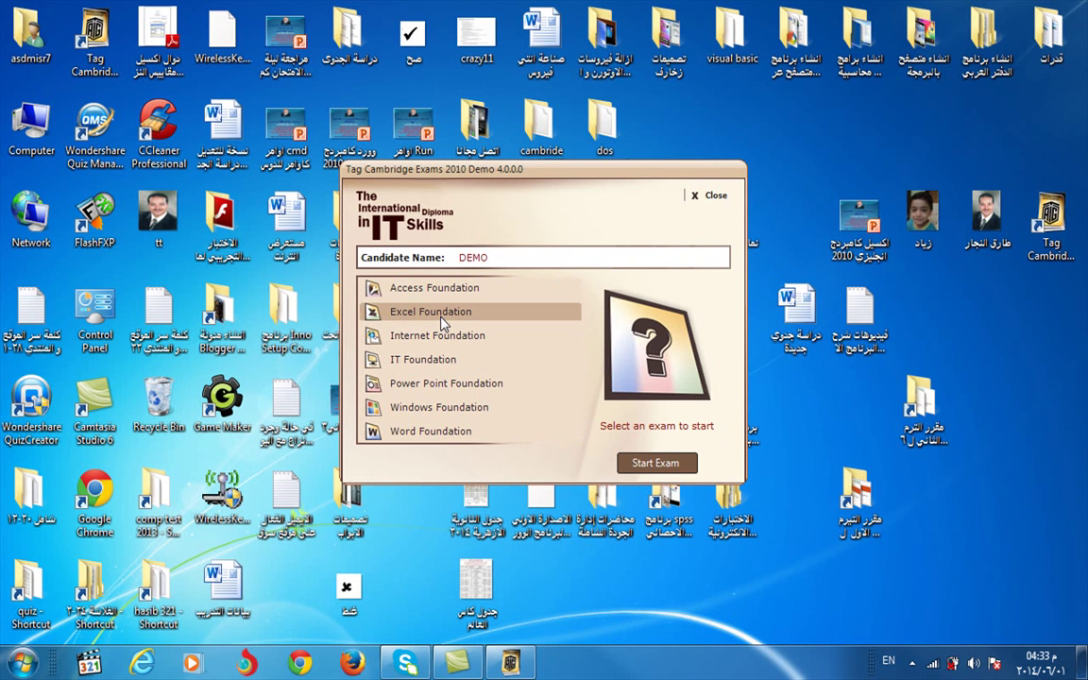
pyautogui.click(655, 463)
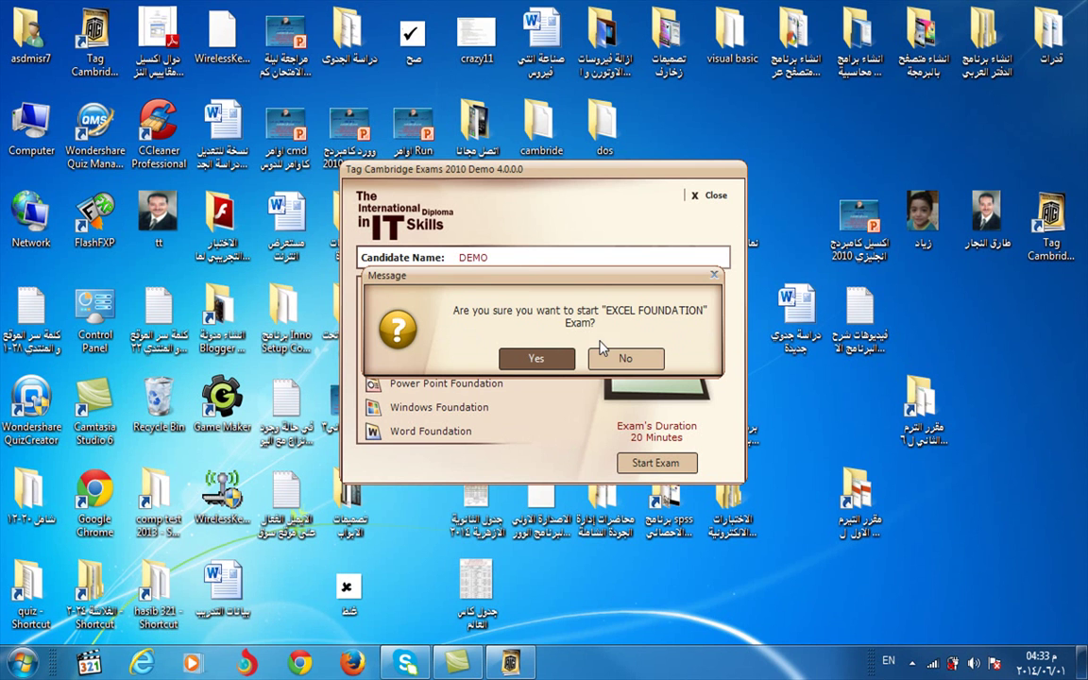
pyautogui.click(546, 360)
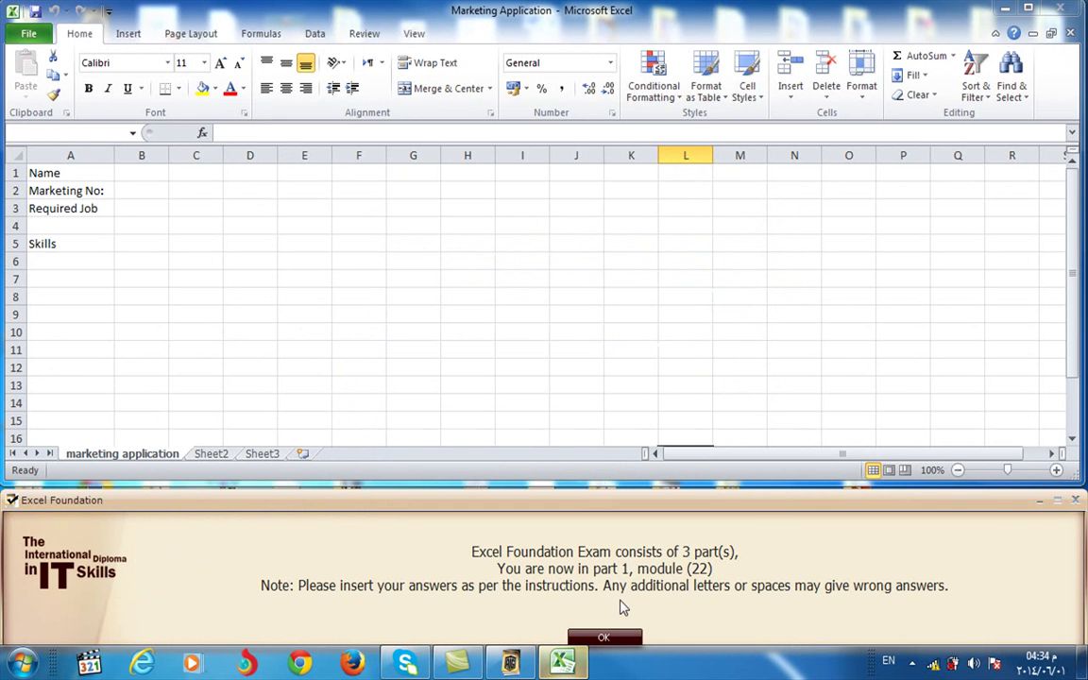
# Acknowledge the exam introduction panel to show question 1
pyautogui.click(614, 638)
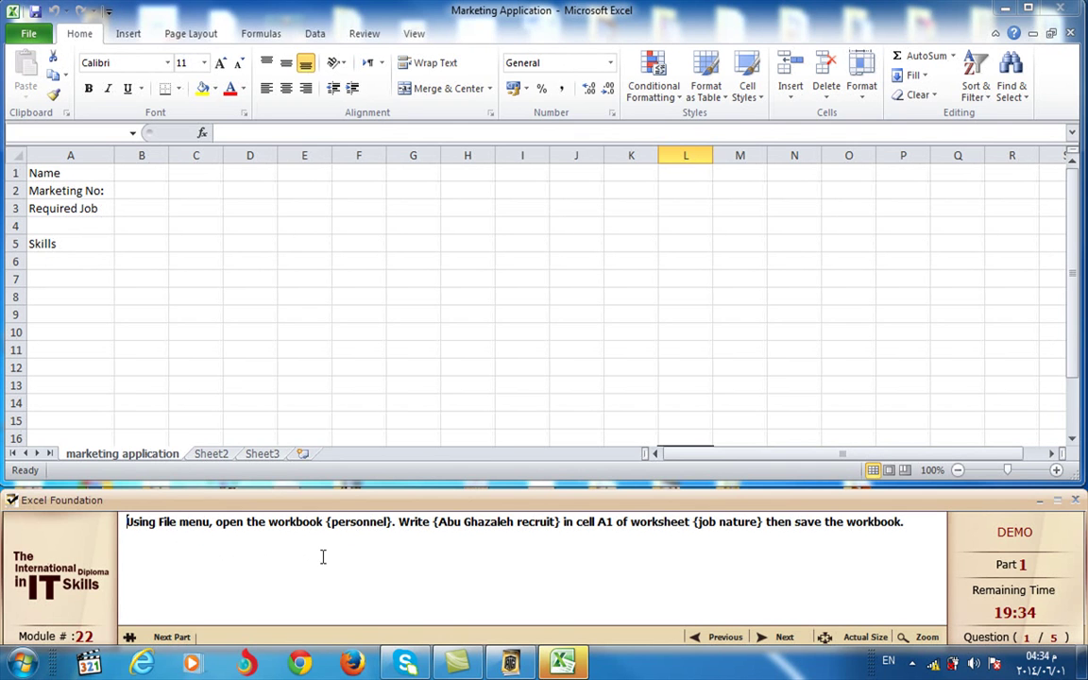
# Open the Personnel workbook from C:\Cambridge via File > Open
pyautogui.click(28, 35)
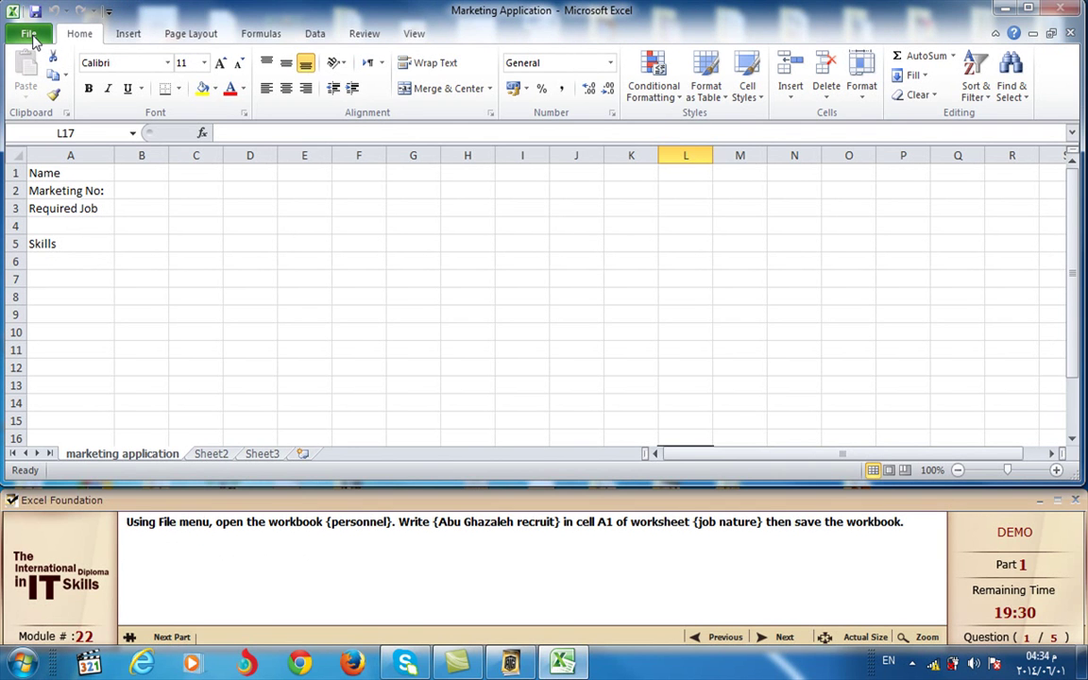
pyautogui.click(29, 34)
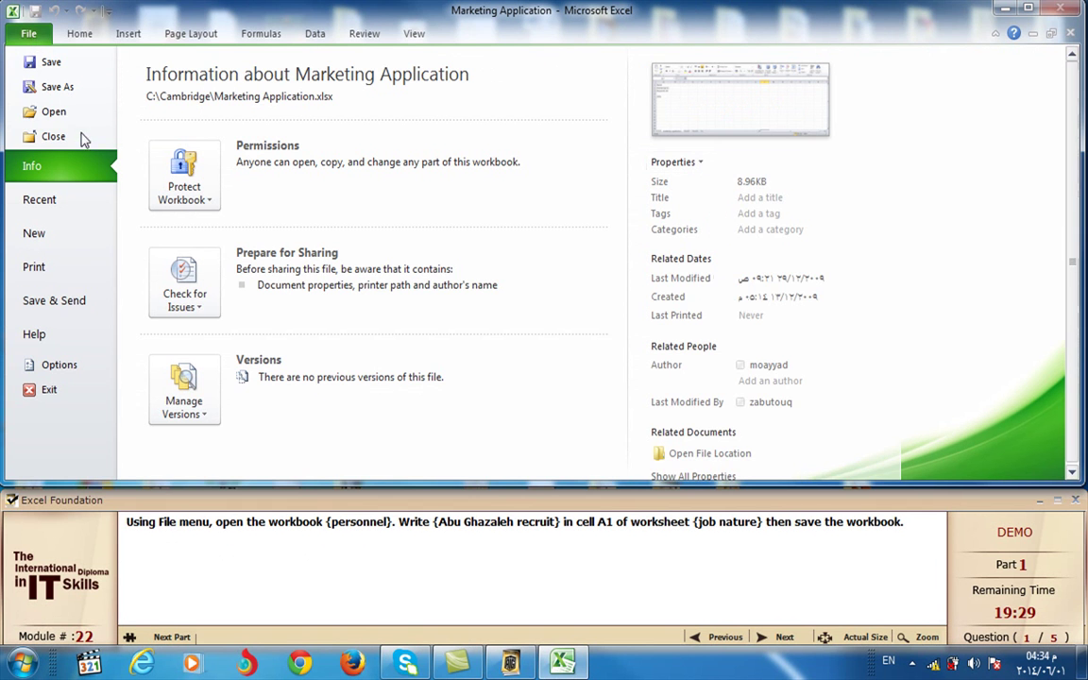
pyautogui.click(53, 111)
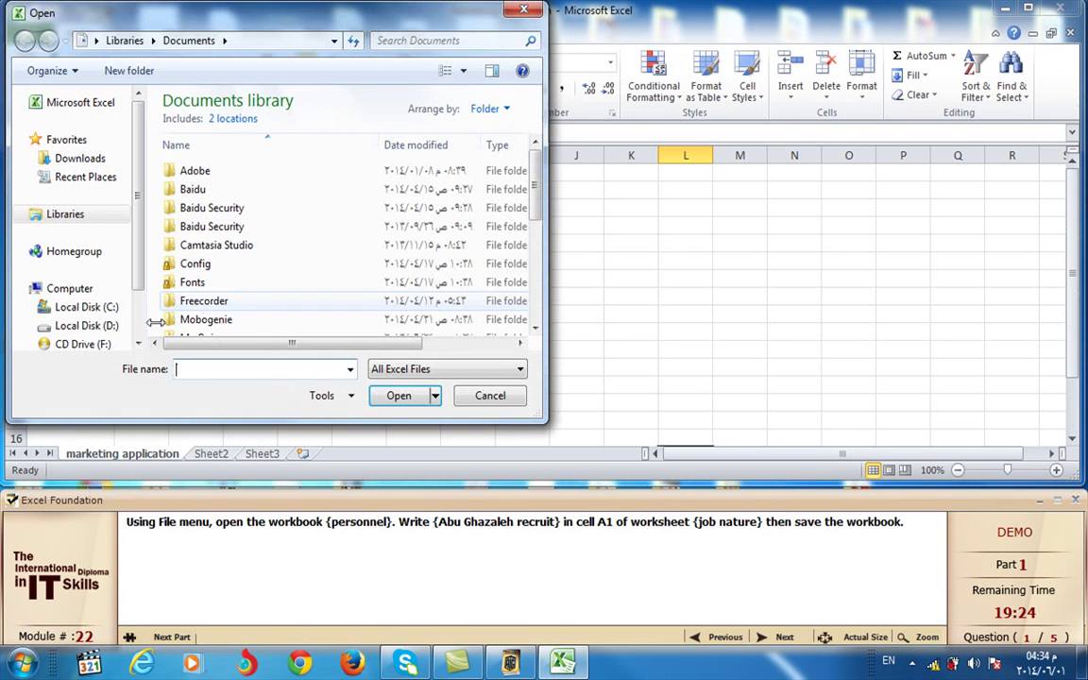
pyautogui.click(90, 307)
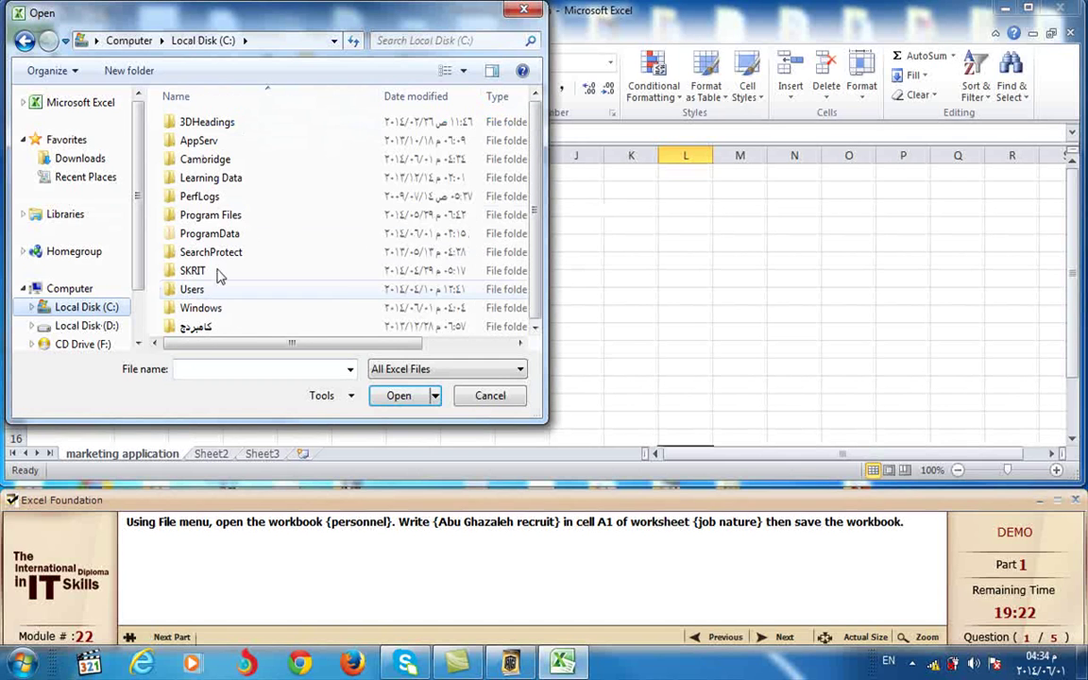
pyautogui.doubleClick(205, 160)
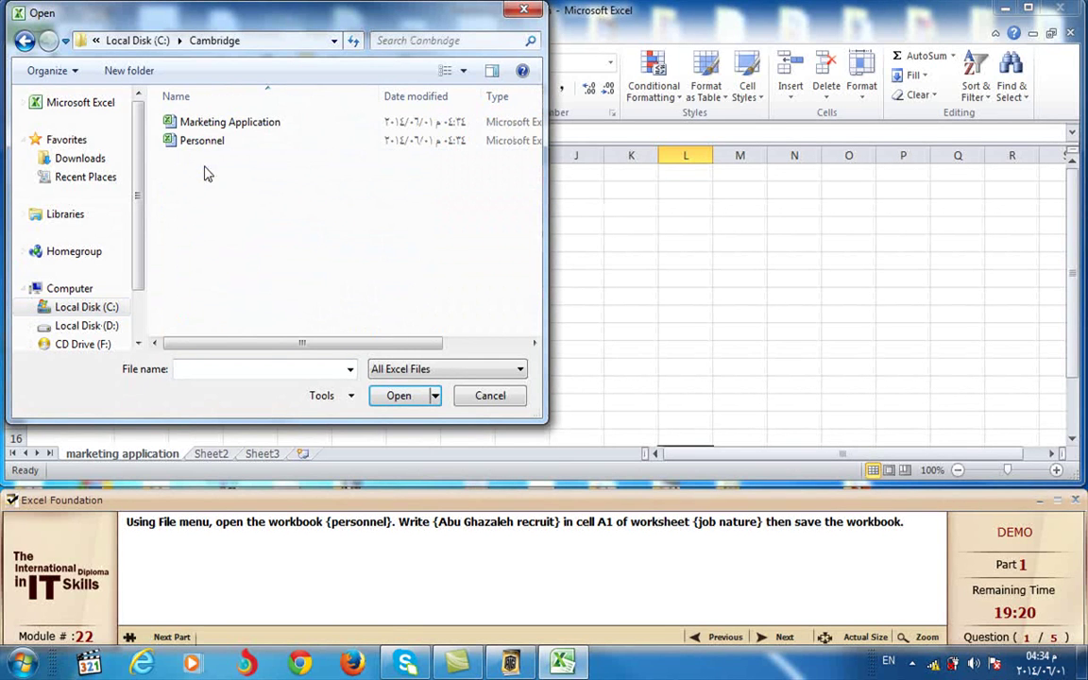
pyautogui.click(215, 142)
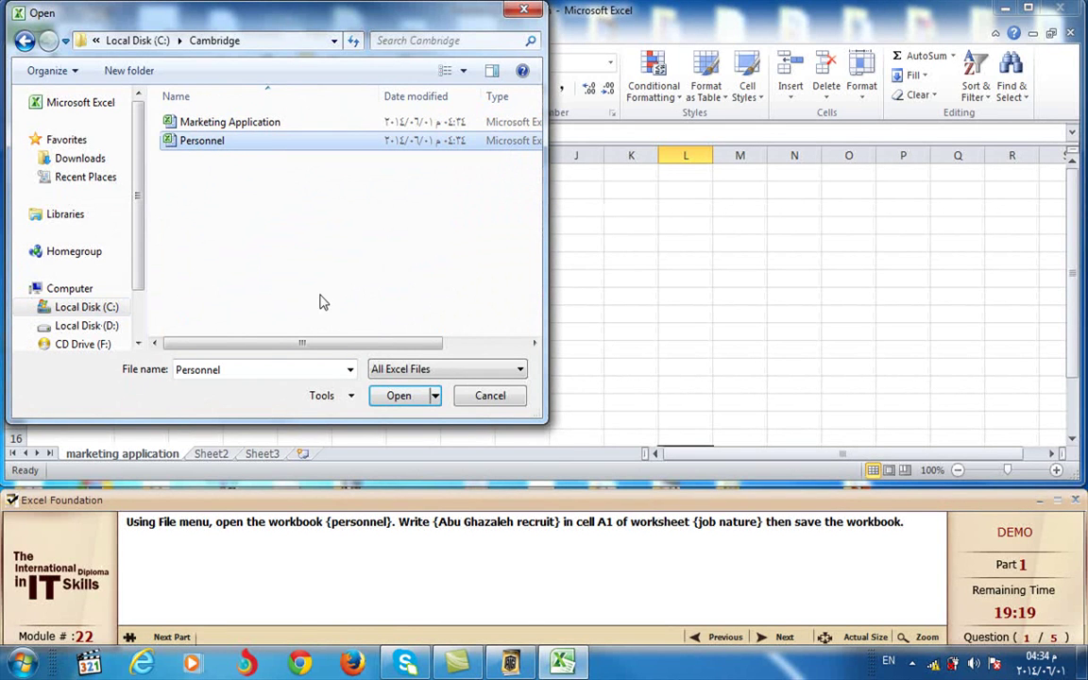
pyautogui.click(401, 396)
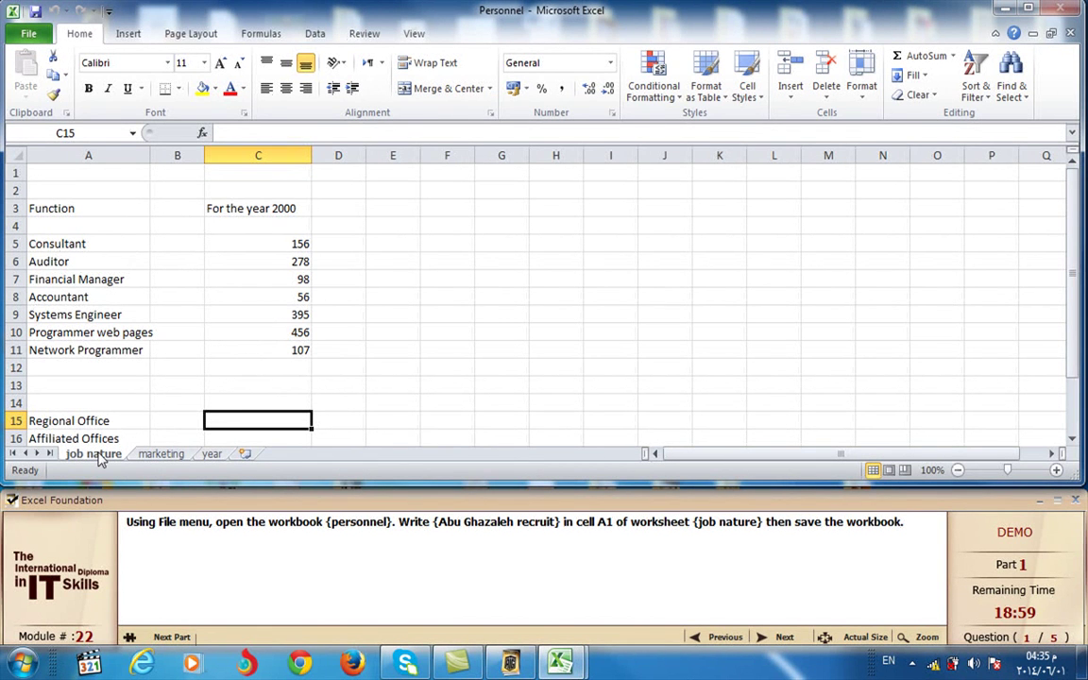
# Enter 'Abu Ghazaleh recruit' in cell A1 of the job nature sheet and save the workbook
pyautogui.click(105, 176)
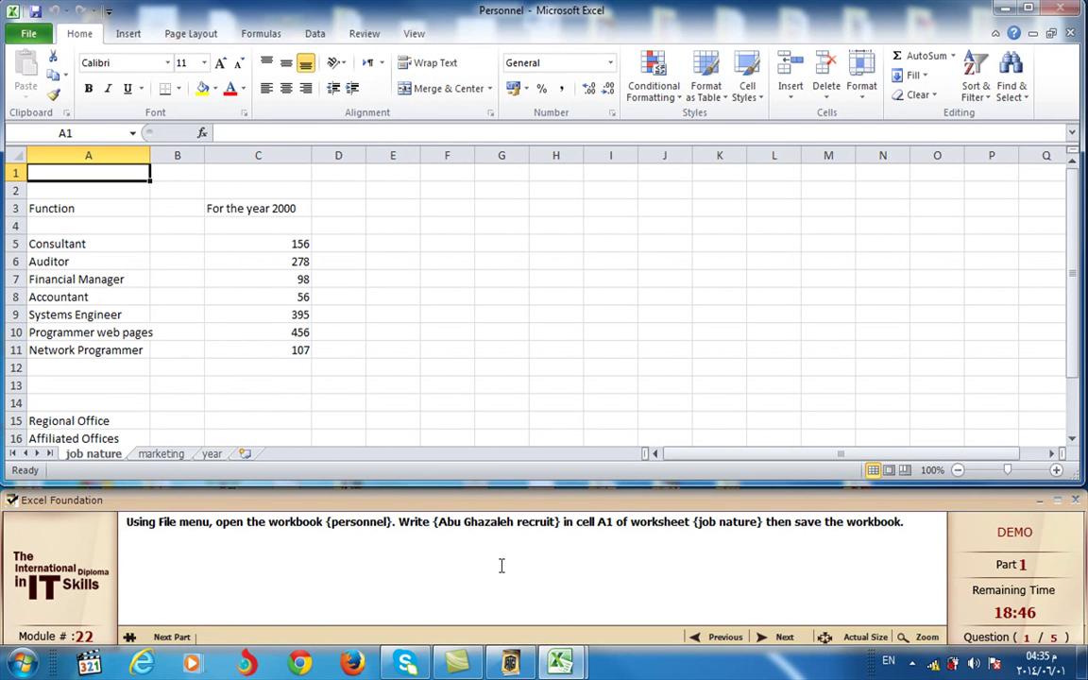
pyautogui.write('a')
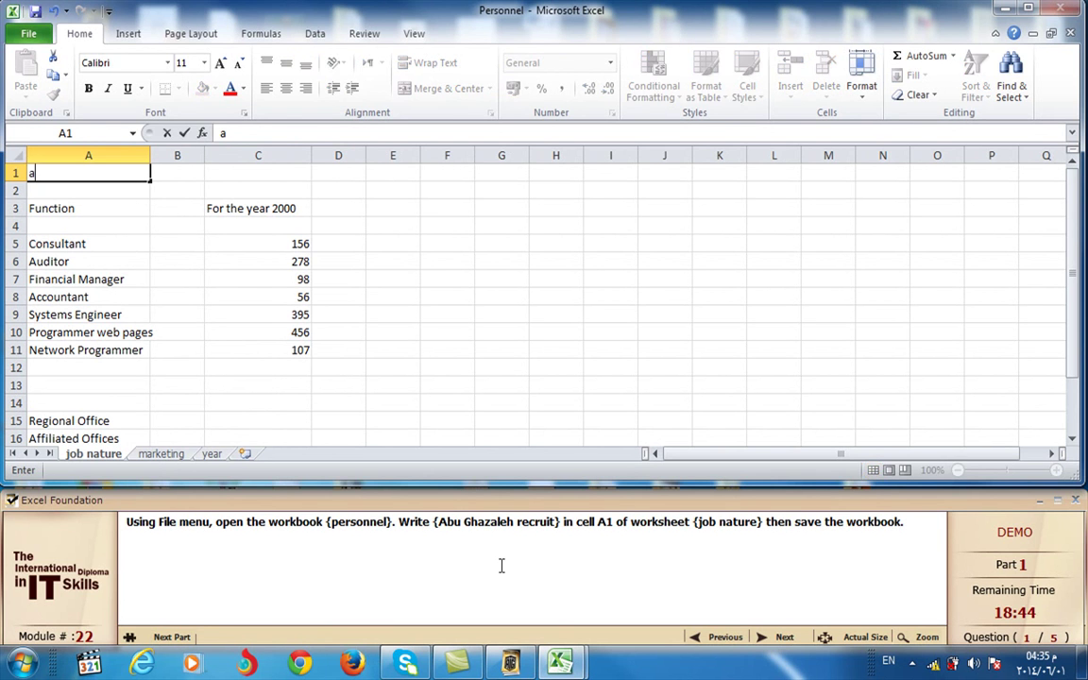
pyautogui.press('BackSpace')
pyautogui.write('A')
pyautogui.write('bu ')
pyautogui.write('G')
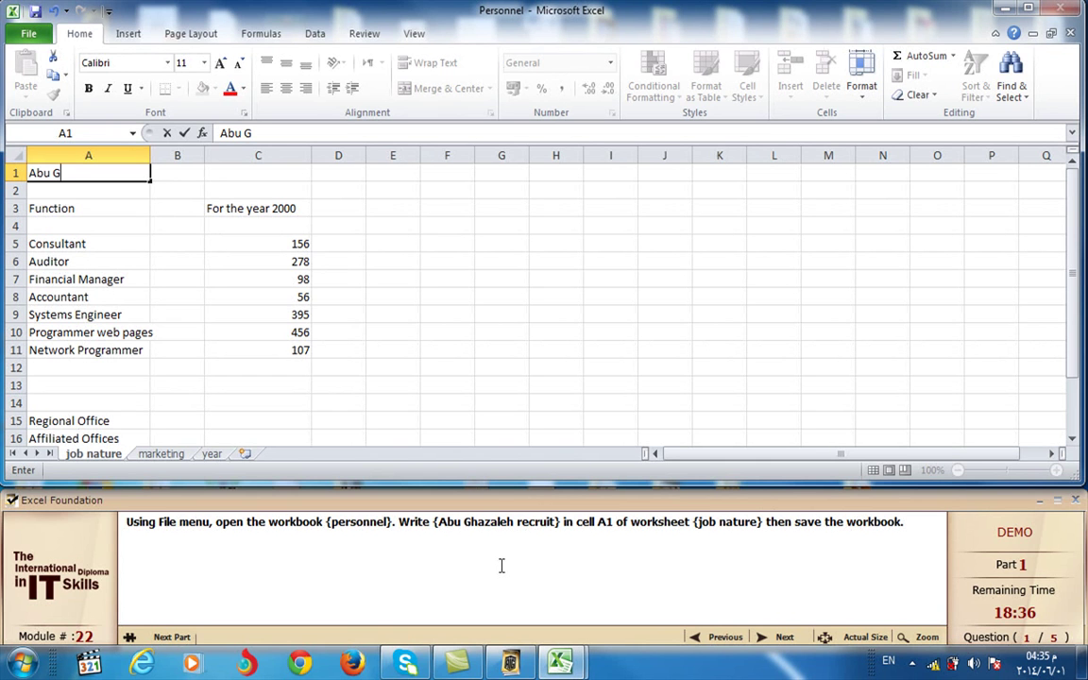
pyautogui.write('hazal')
pyautogui.write('eh ')
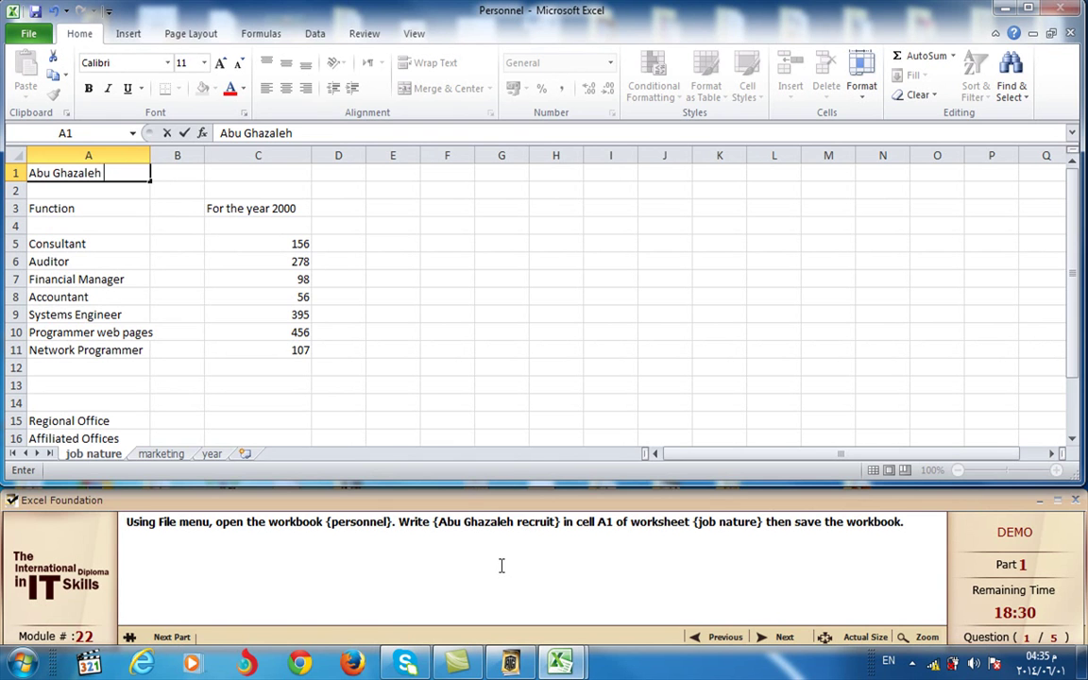
pyautogui.write('recr')
pyautogui.write('ui')
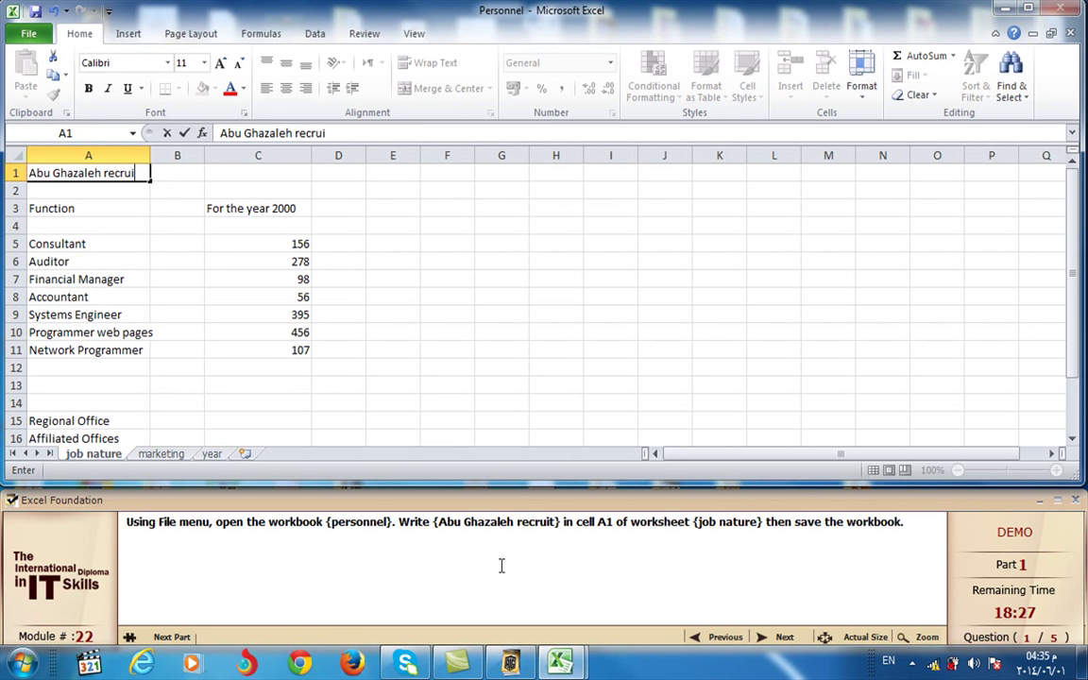
pyautogui.write('t')
pyautogui.press('Return')
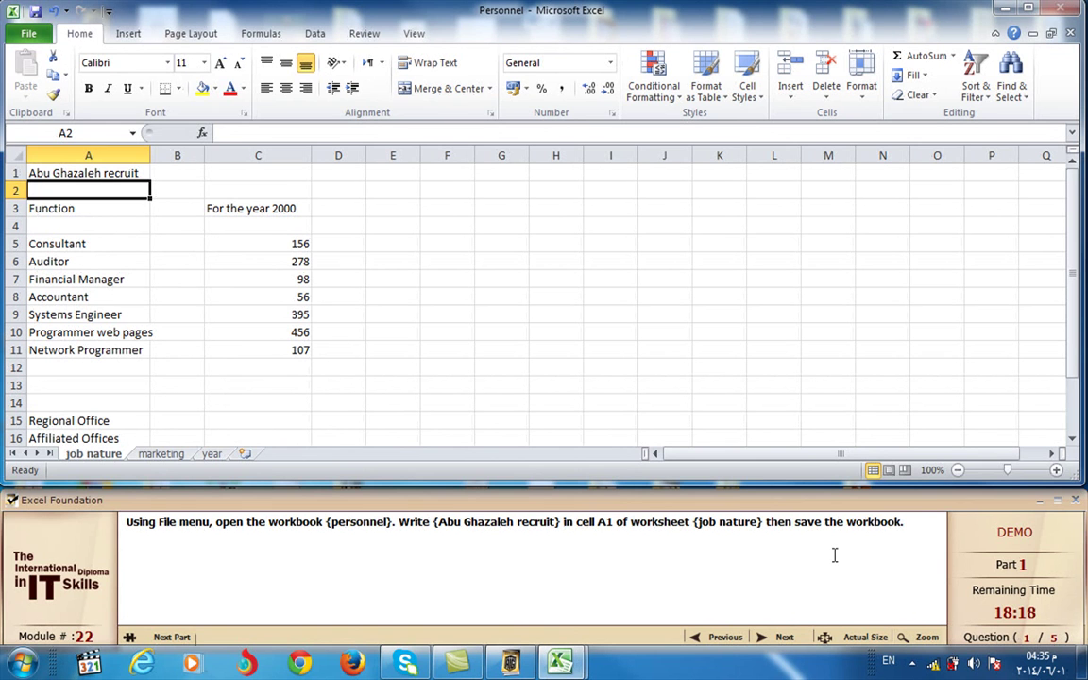
pyautogui.click(238, 297)
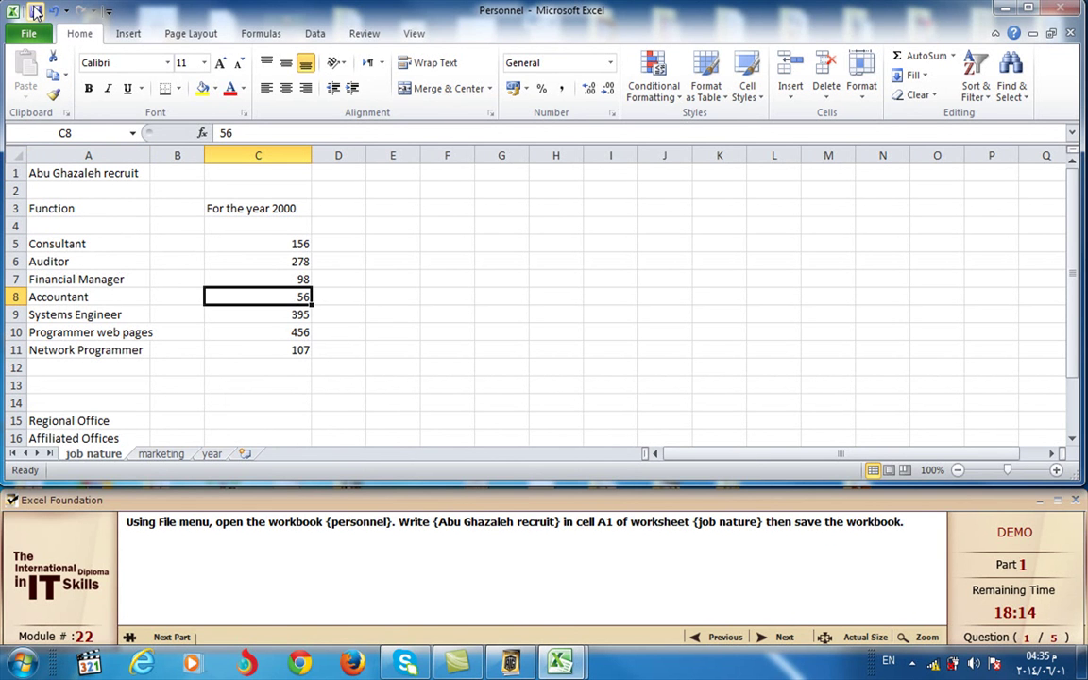
pyautogui.click(35, 11)
# Replace all occurrences of Manager with officer on the sheet, then advance to question 3
pyautogui.click(786, 639)
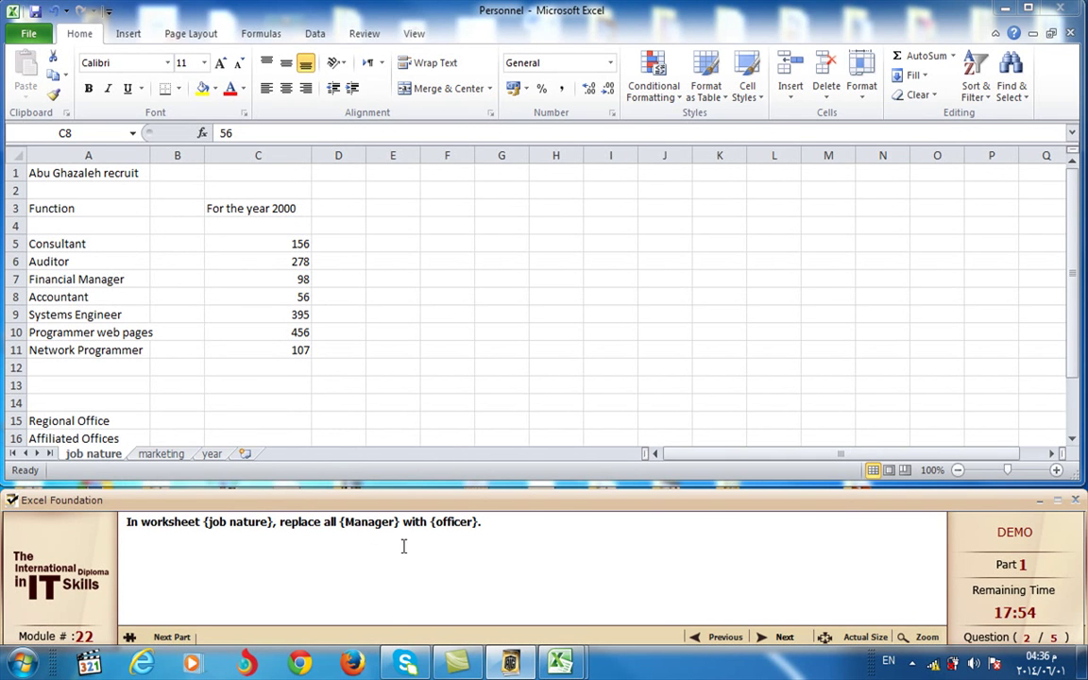
pyautogui.click(1026, 102)
pyautogui.click(1023, 98)
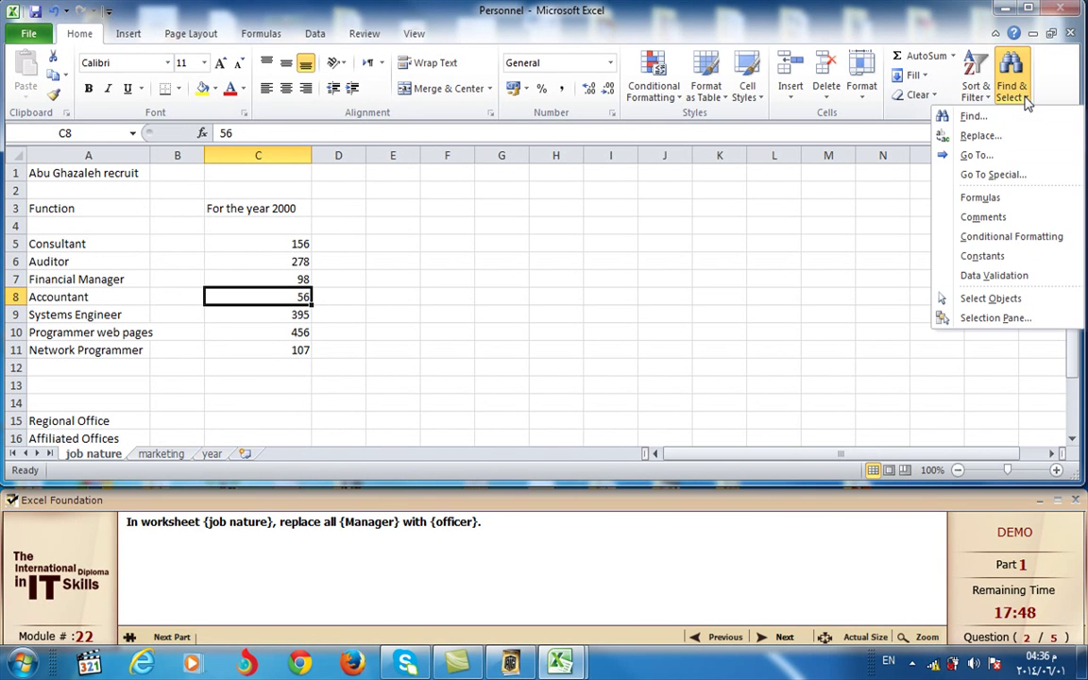
pyautogui.click(978, 136)
pyautogui.write('Ma')
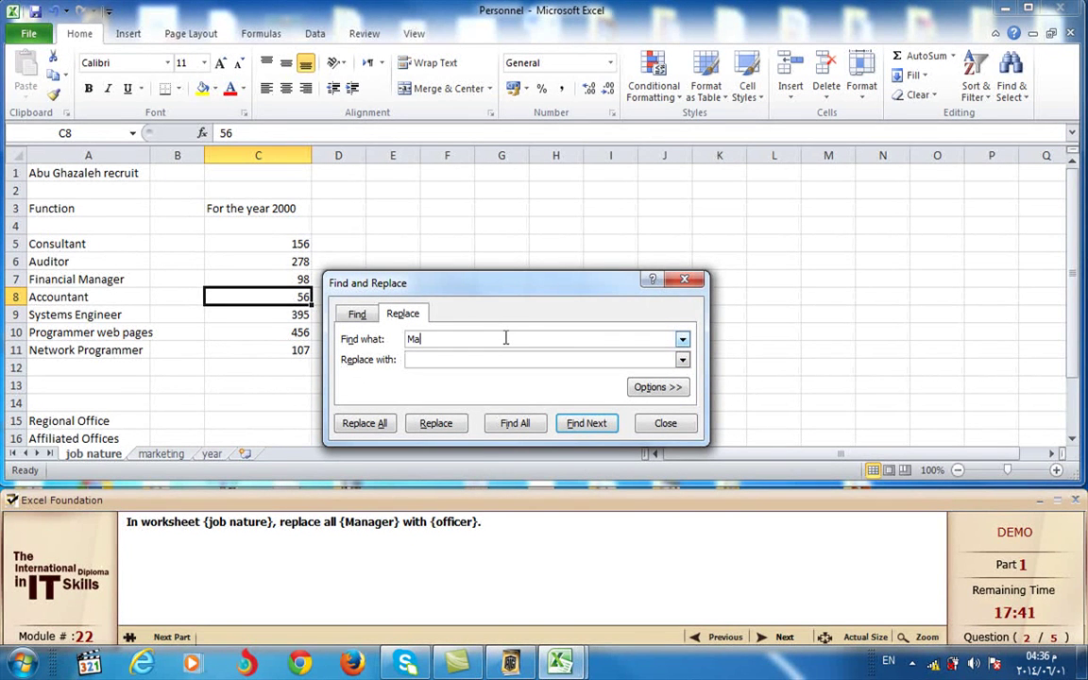
pyautogui.write('nag')
pyautogui.write('er')
pyautogui.write('f')
pyautogui.click(364, 424)
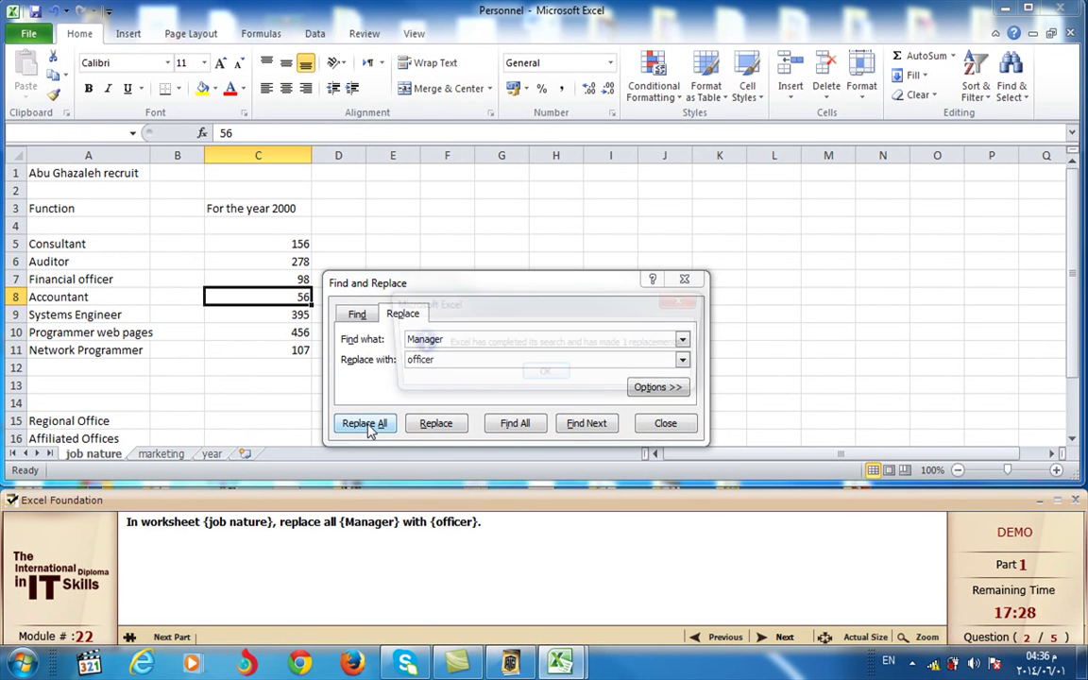
pyautogui.click(546, 376)
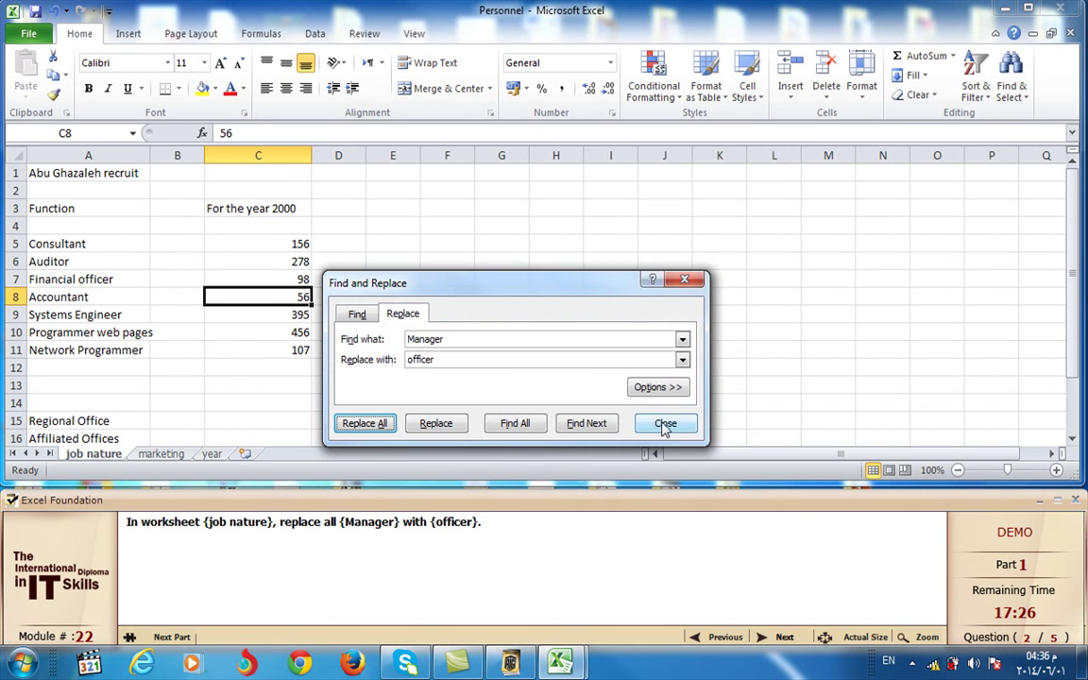
pyautogui.click(703, 503)
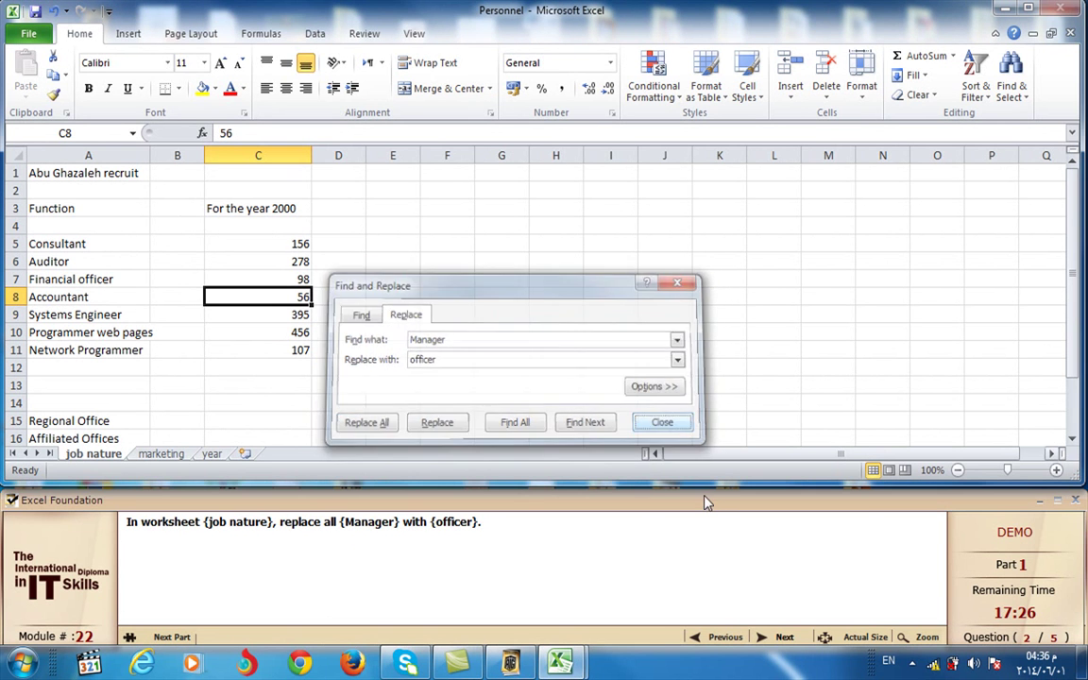
pyautogui.click(783, 636)
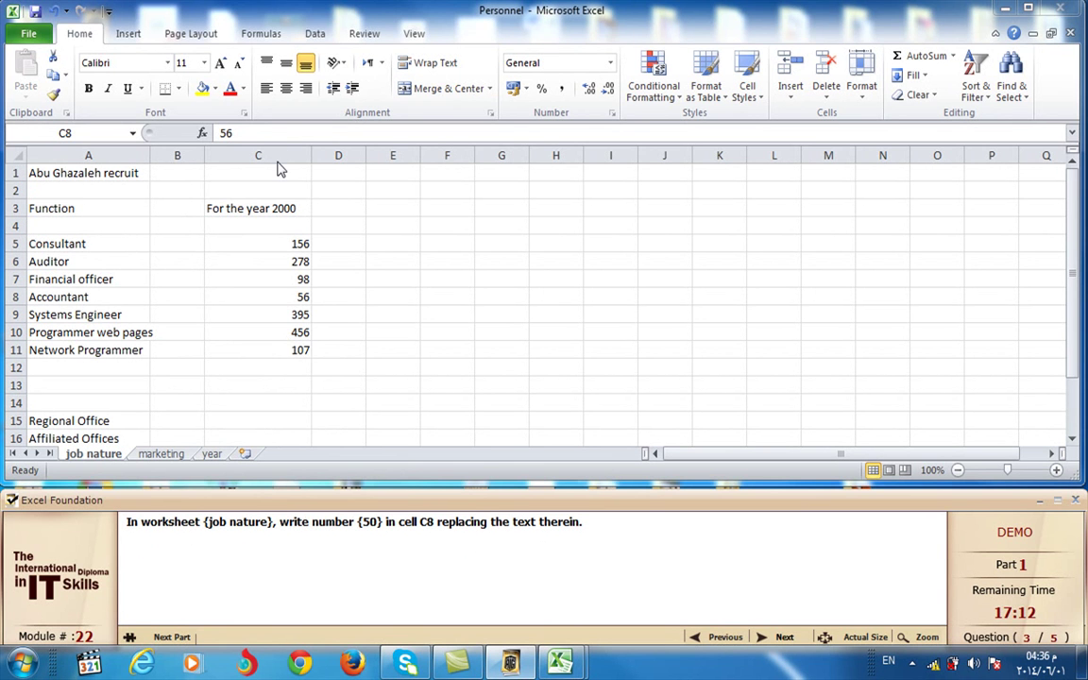
# Change cell C8 from 56 to 50 and advance to question 4
pyautogui.click(297, 303)
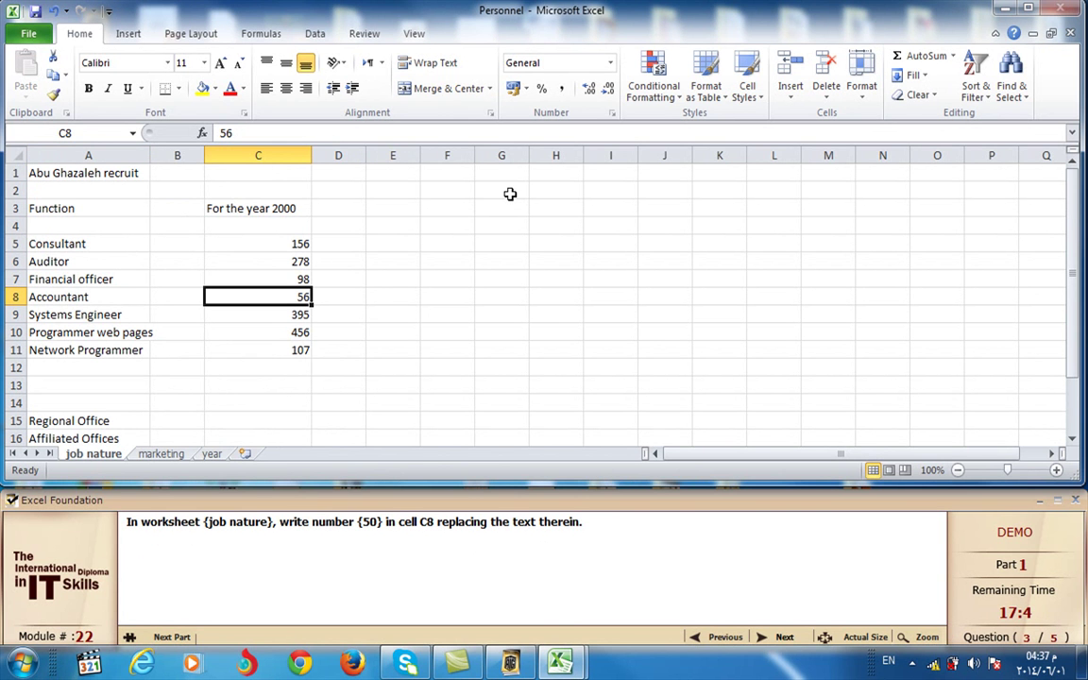
pyautogui.write('50')
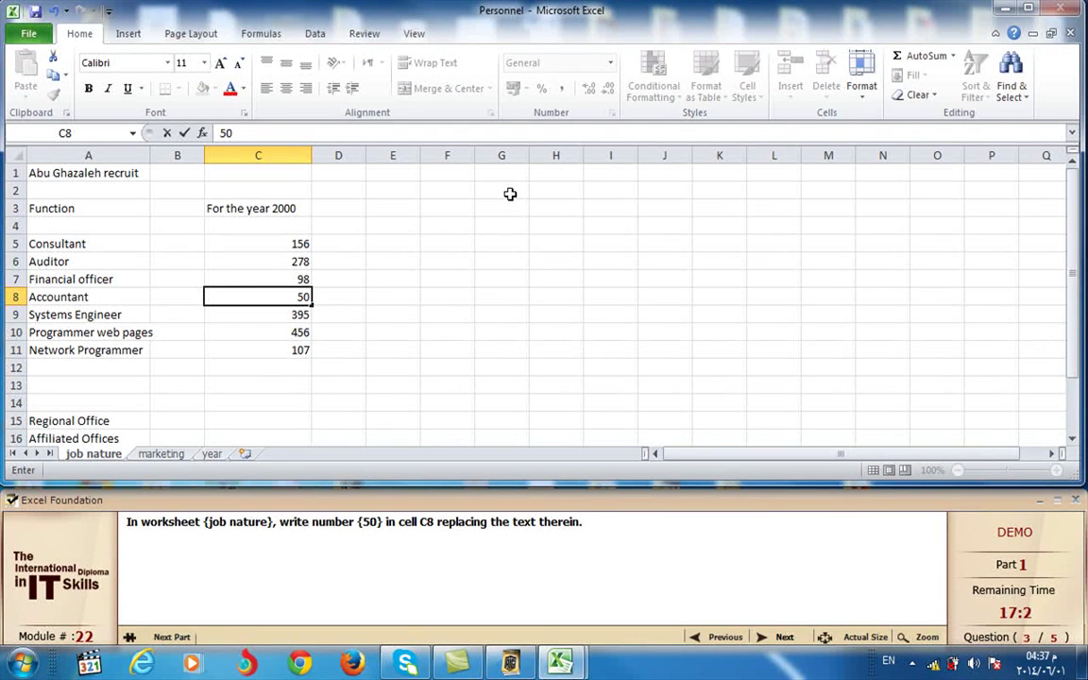
pyautogui.press('Return')
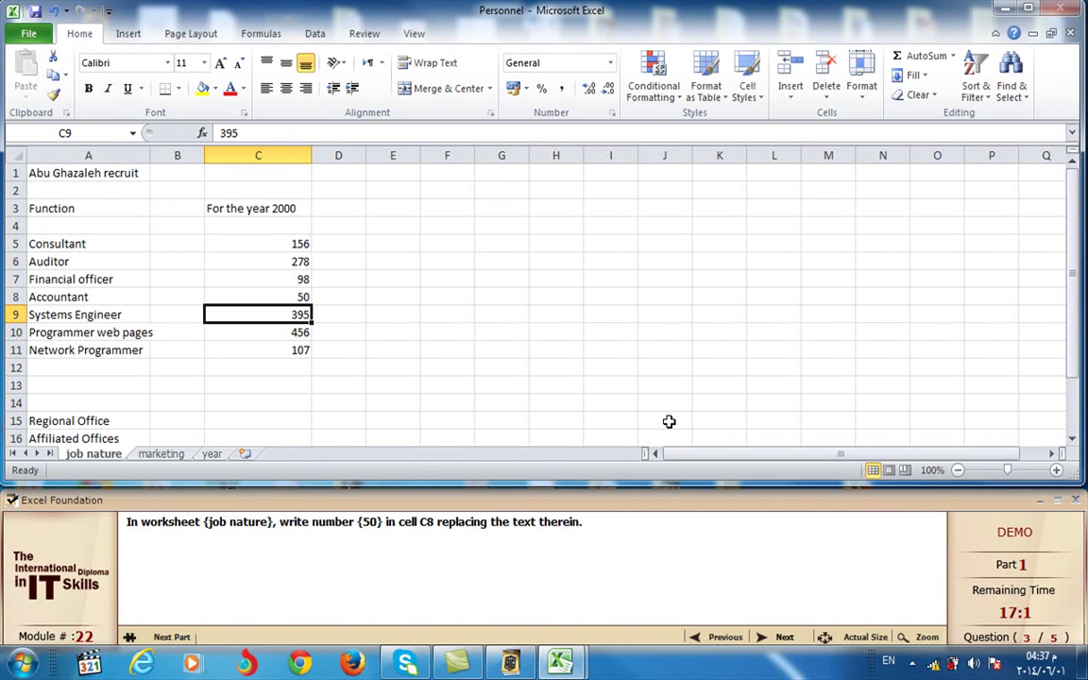
pyautogui.click(787, 638)
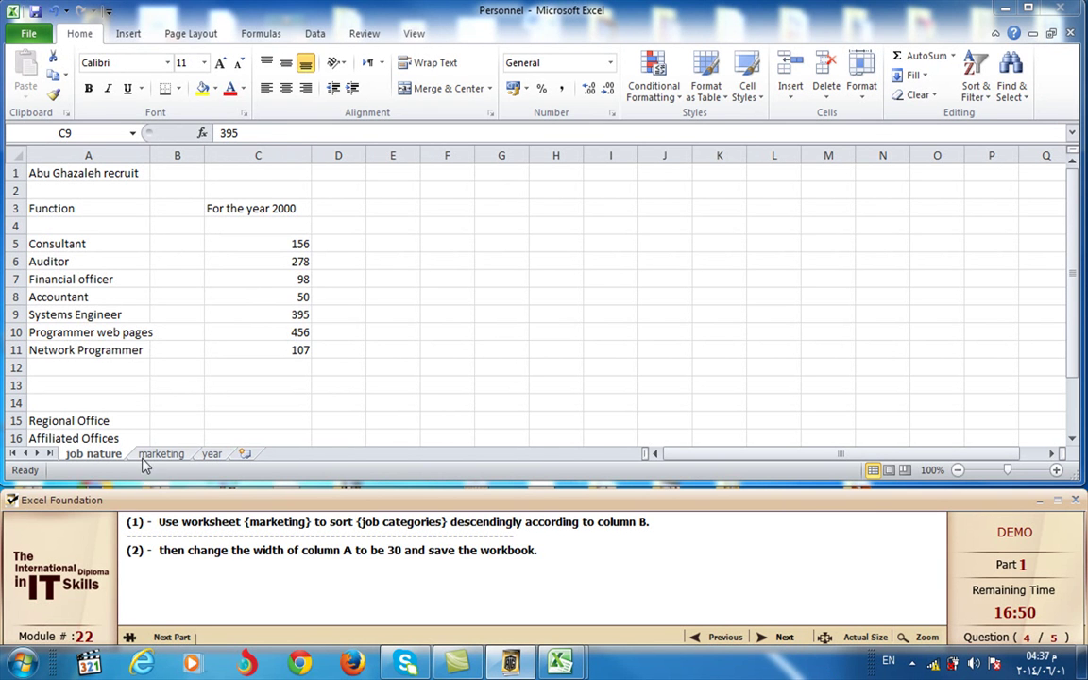
# Custom-sort the marketing sheet's job list by column B in Z to A order
pyautogui.click(153, 455)
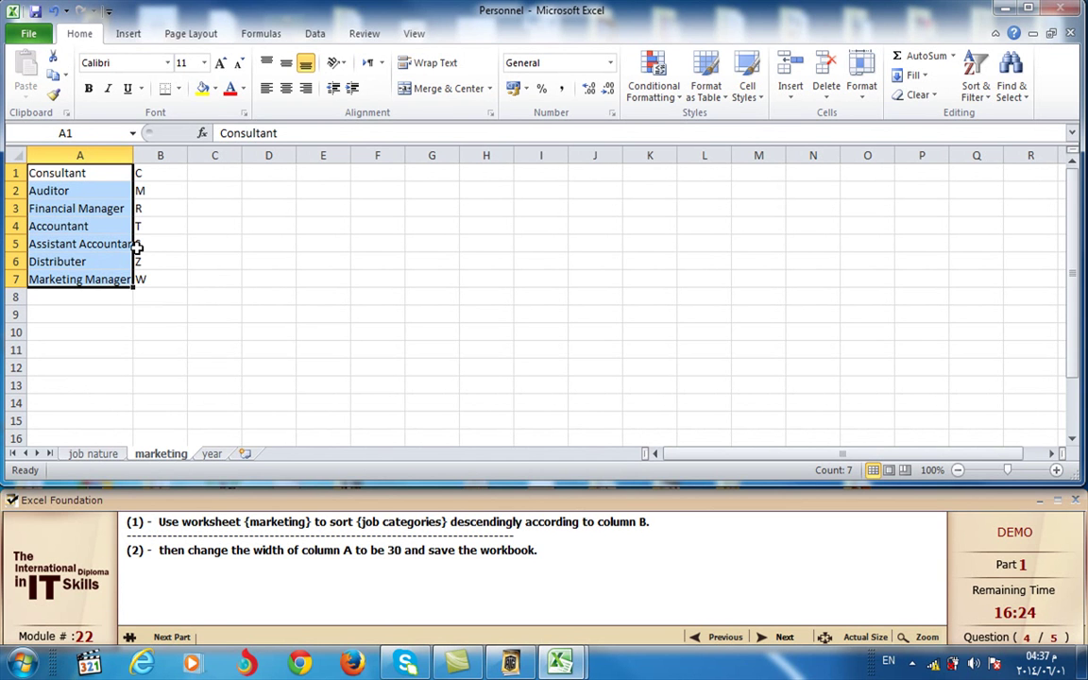
pyautogui.click(138, 248)
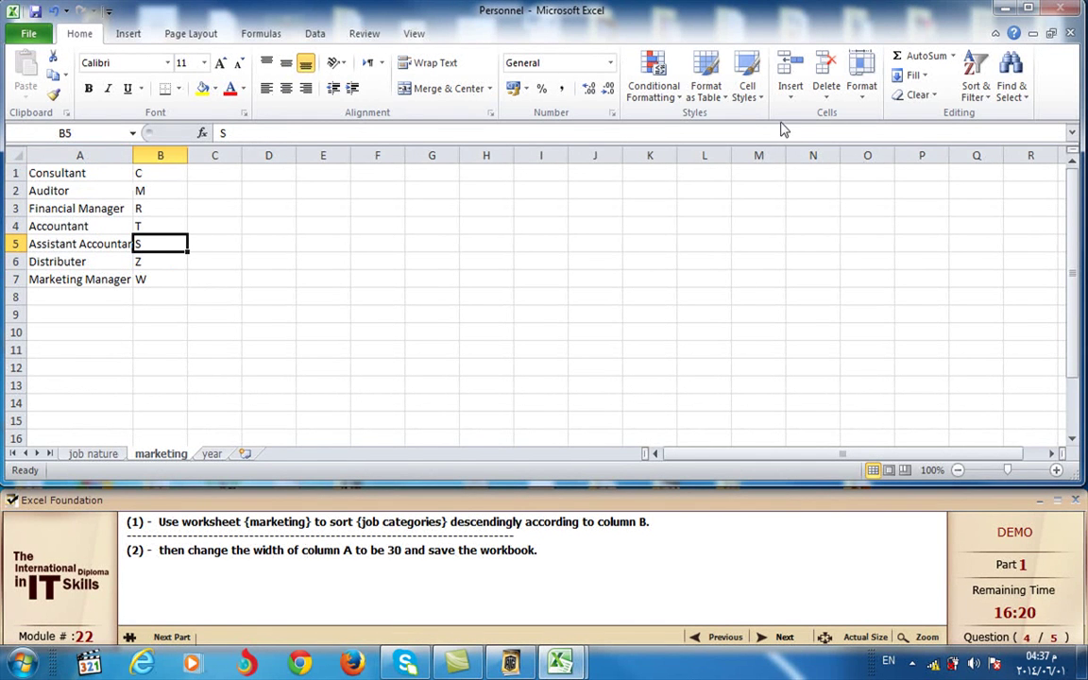
pyautogui.click(986, 106)
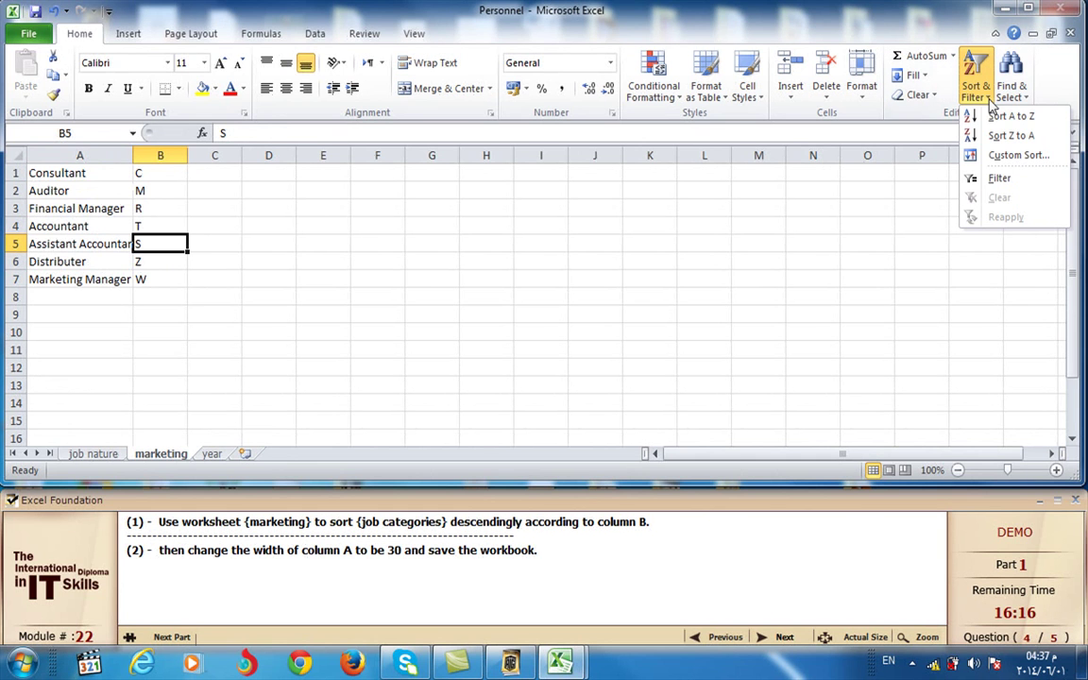
pyautogui.click(1013, 158)
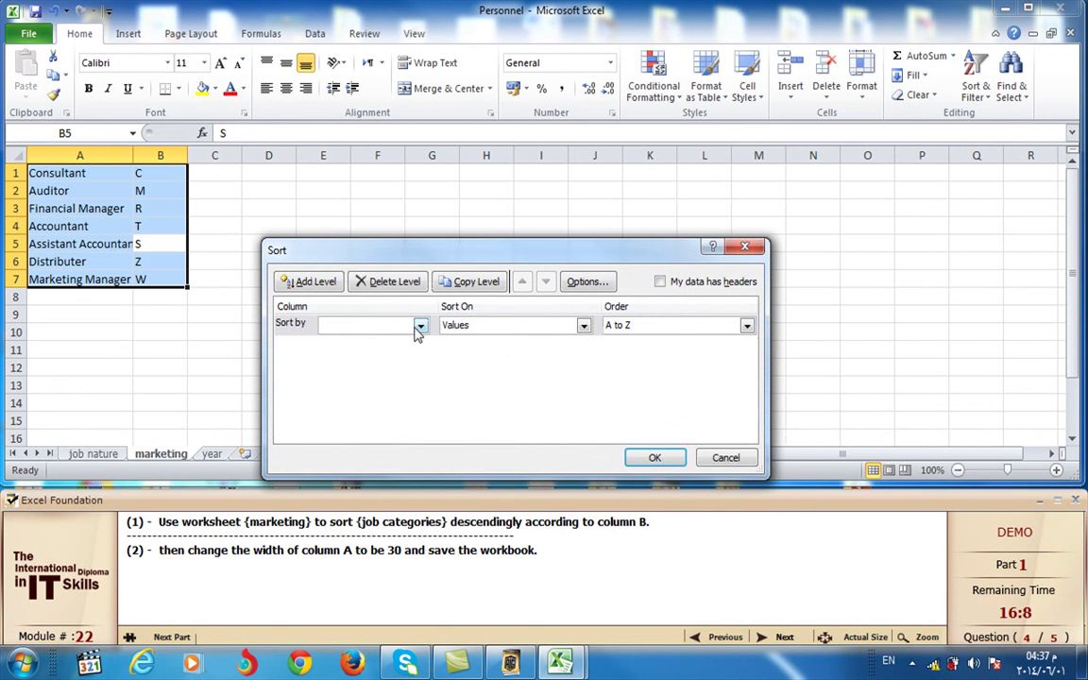
pyautogui.click(419, 325)
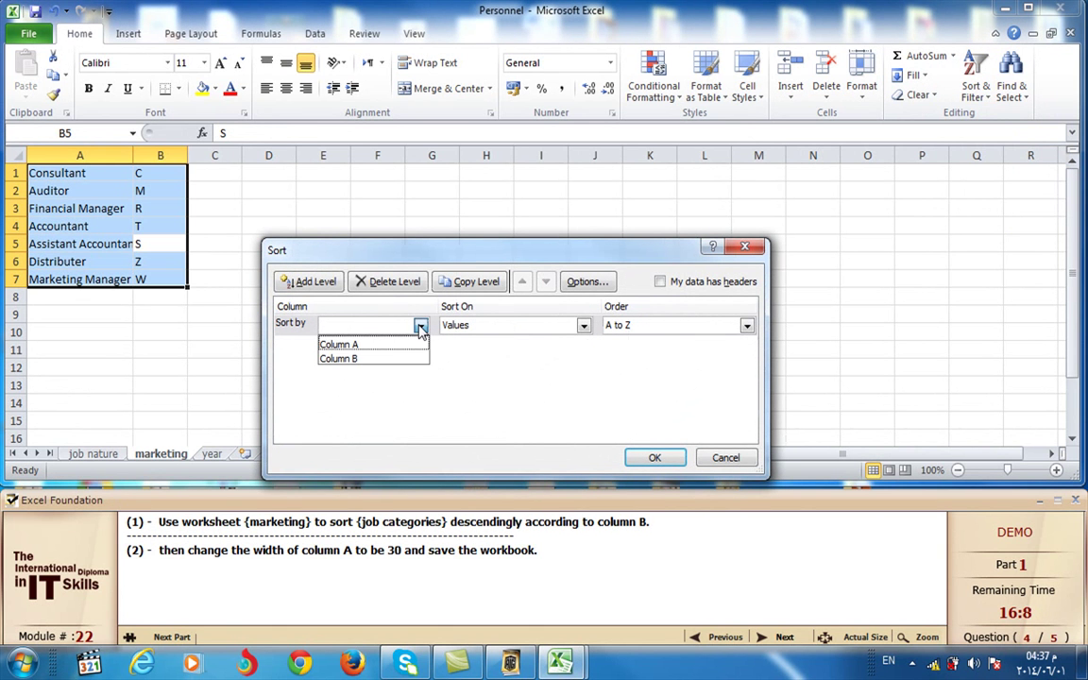
pyautogui.click(378, 359)
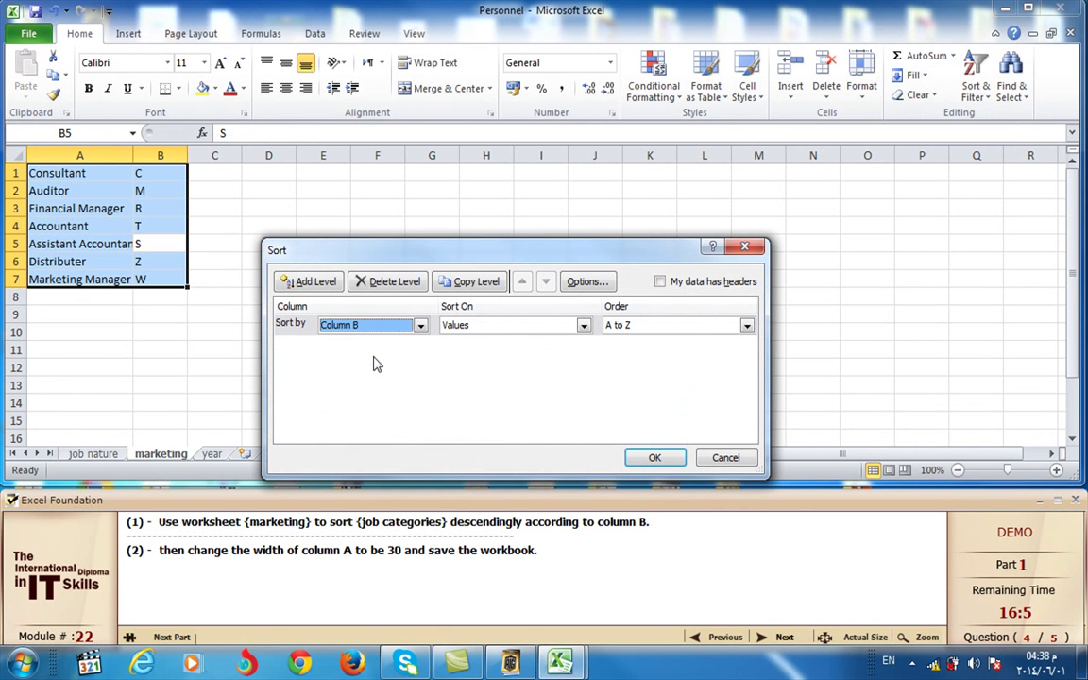
pyautogui.click(747, 325)
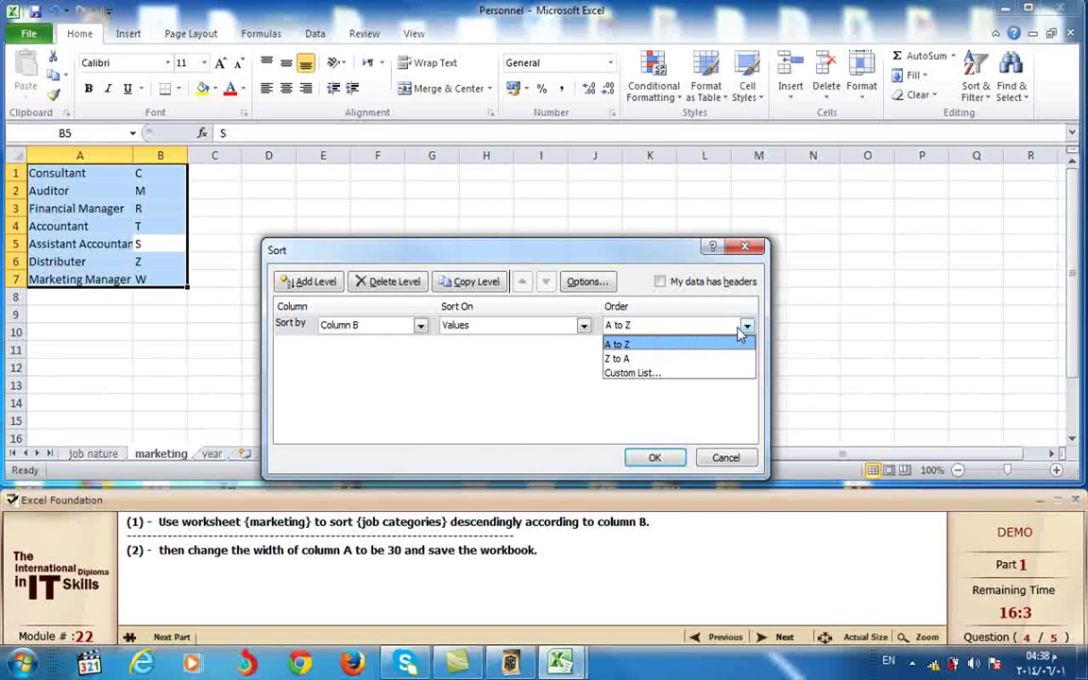
pyautogui.click(636, 360)
pyautogui.click(654, 456)
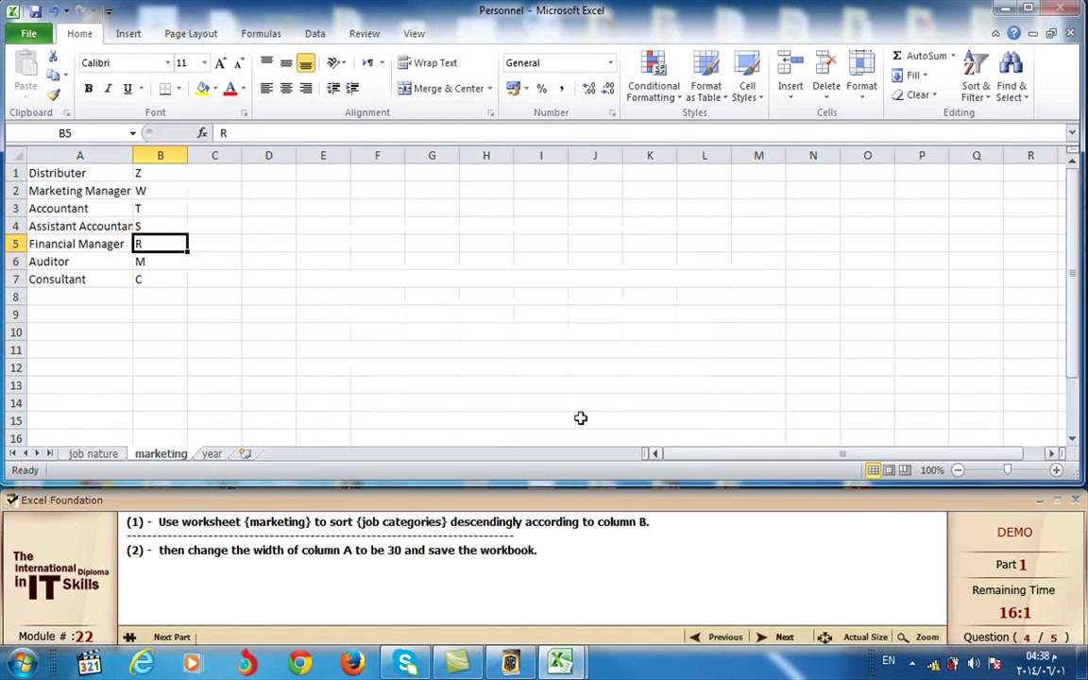
pyautogui.click(380, 259)
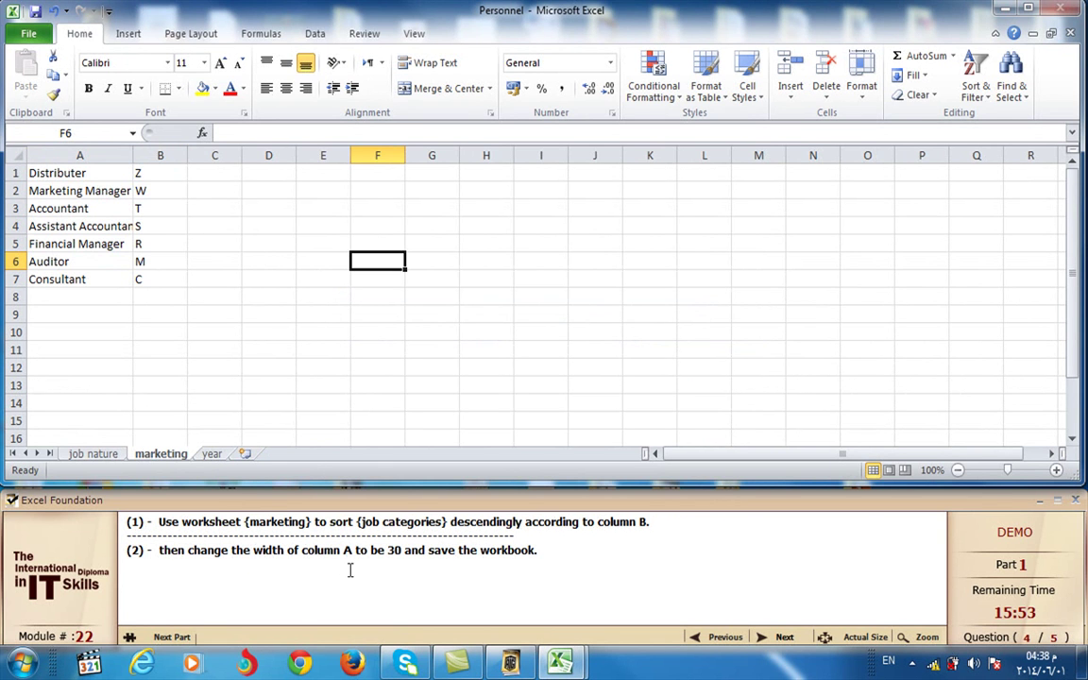
# Set column A width to 30 on the marketing sheet, save, and advance to question 5
pyautogui.click(82, 168)
pyautogui.click(80, 156)
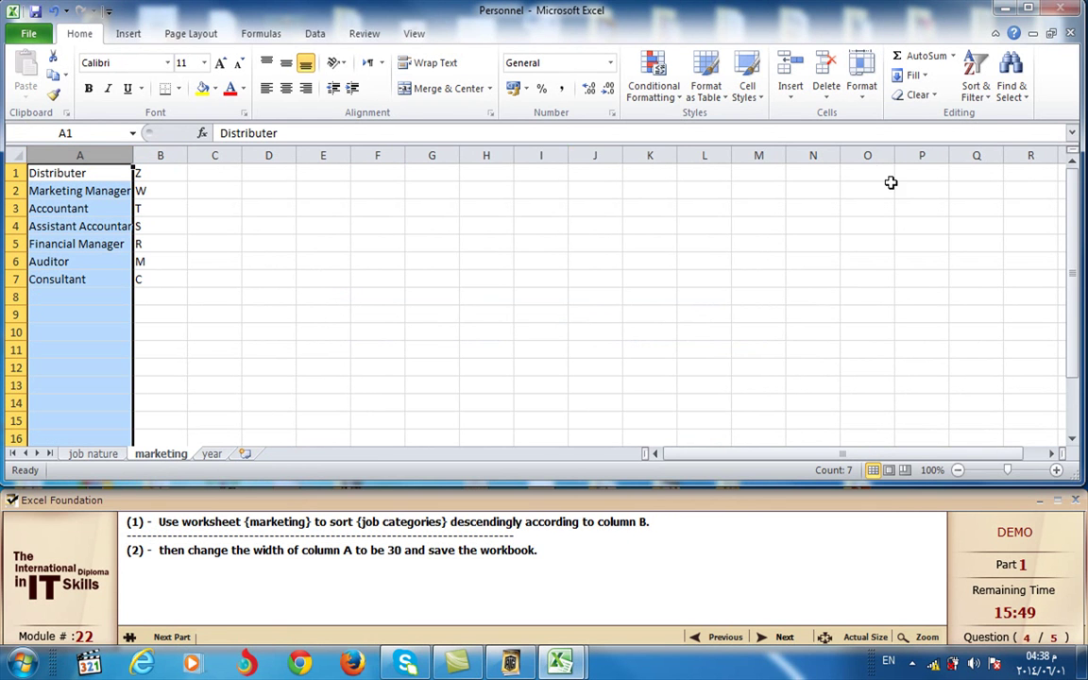
pyautogui.click(864, 99)
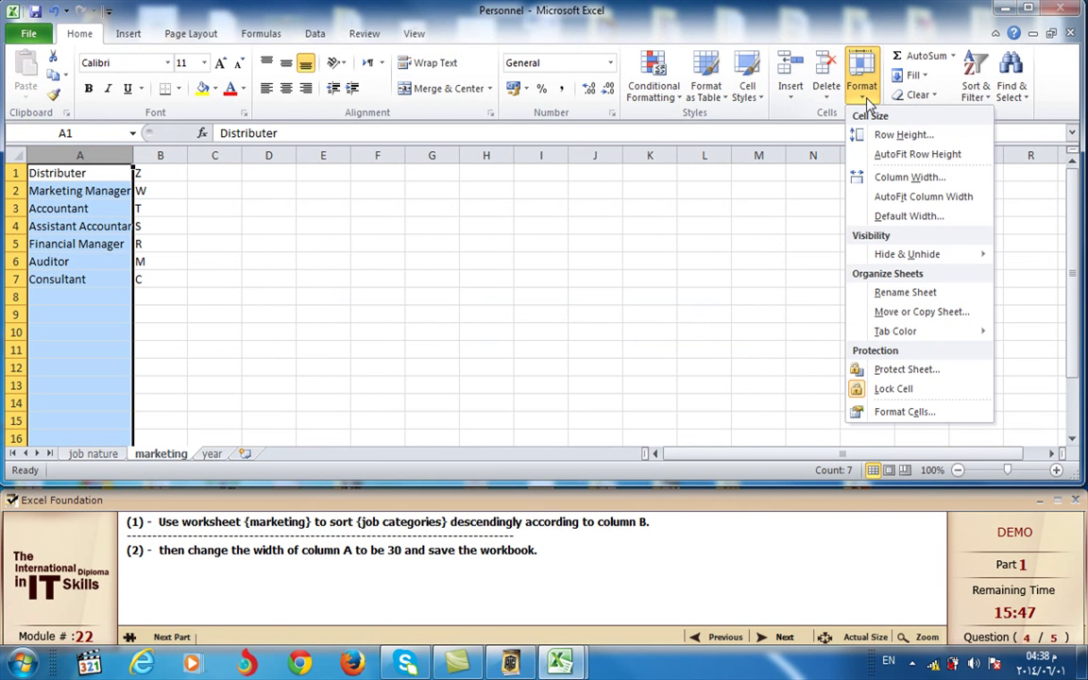
pyautogui.click(897, 177)
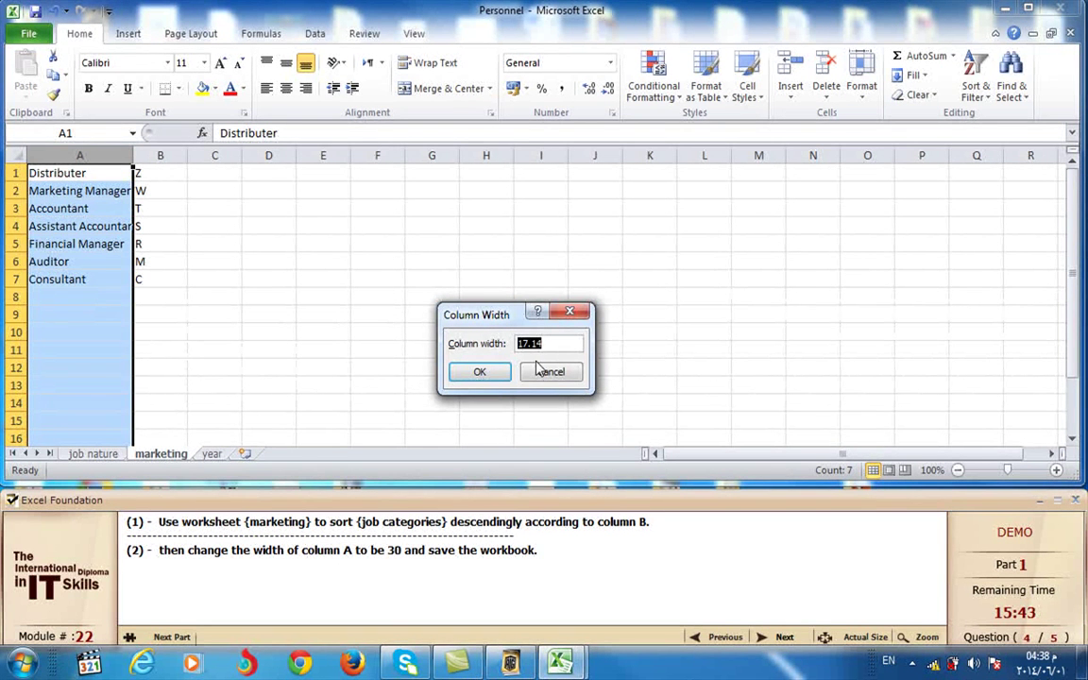
pyautogui.write('30')
pyautogui.click(481, 371)
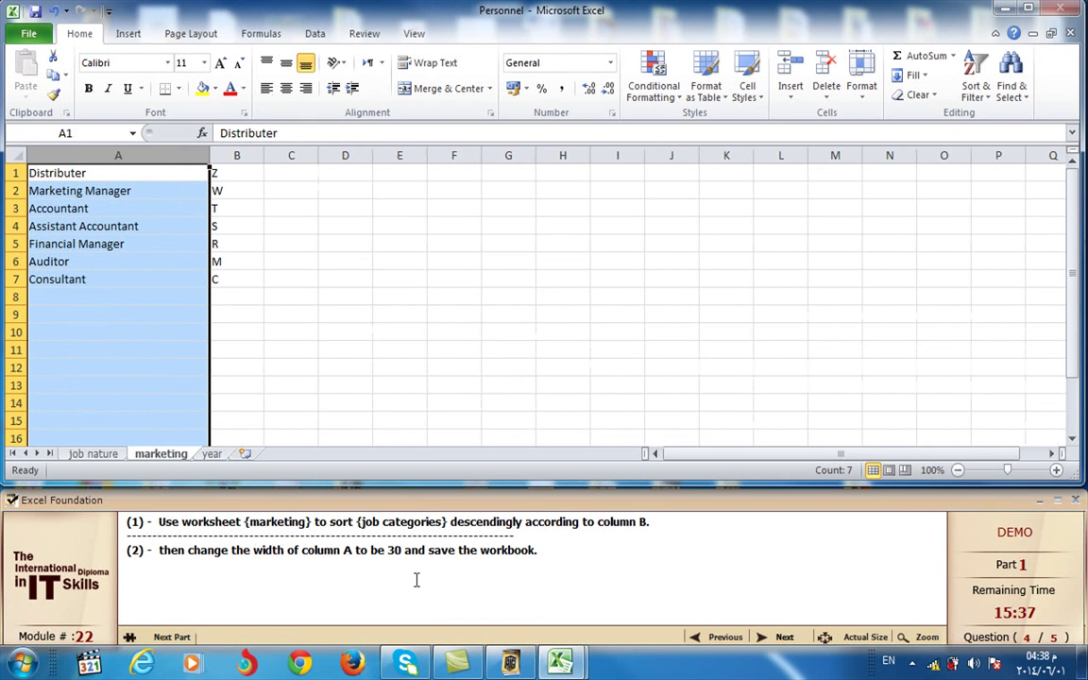
pyautogui.click(308, 258)
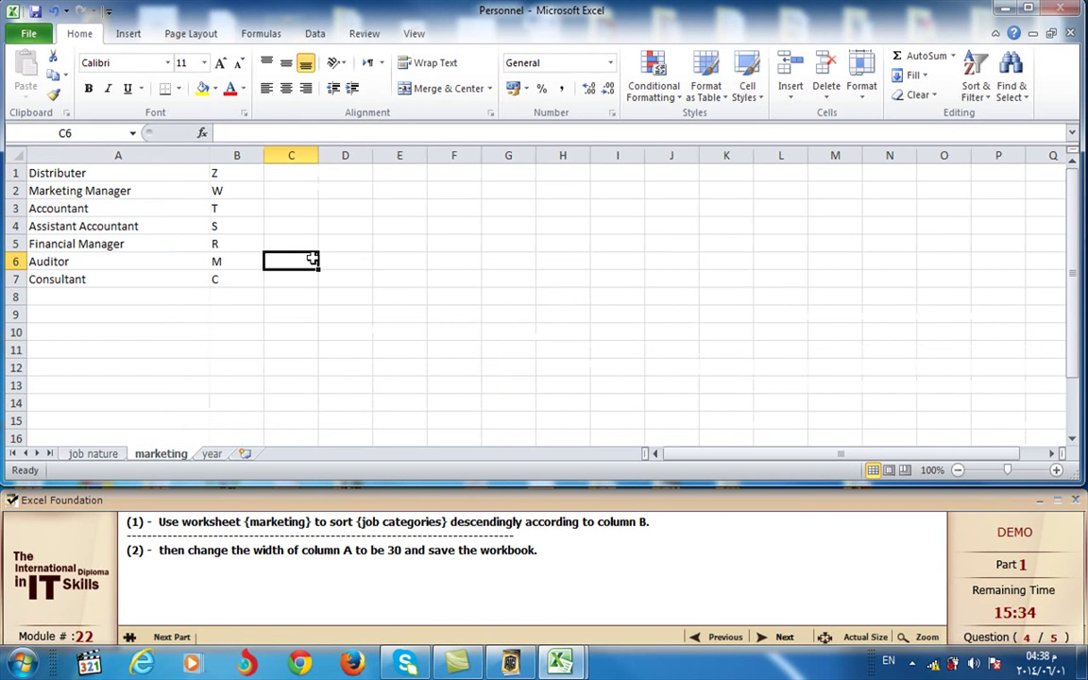
pyautogui.click(35, 13)
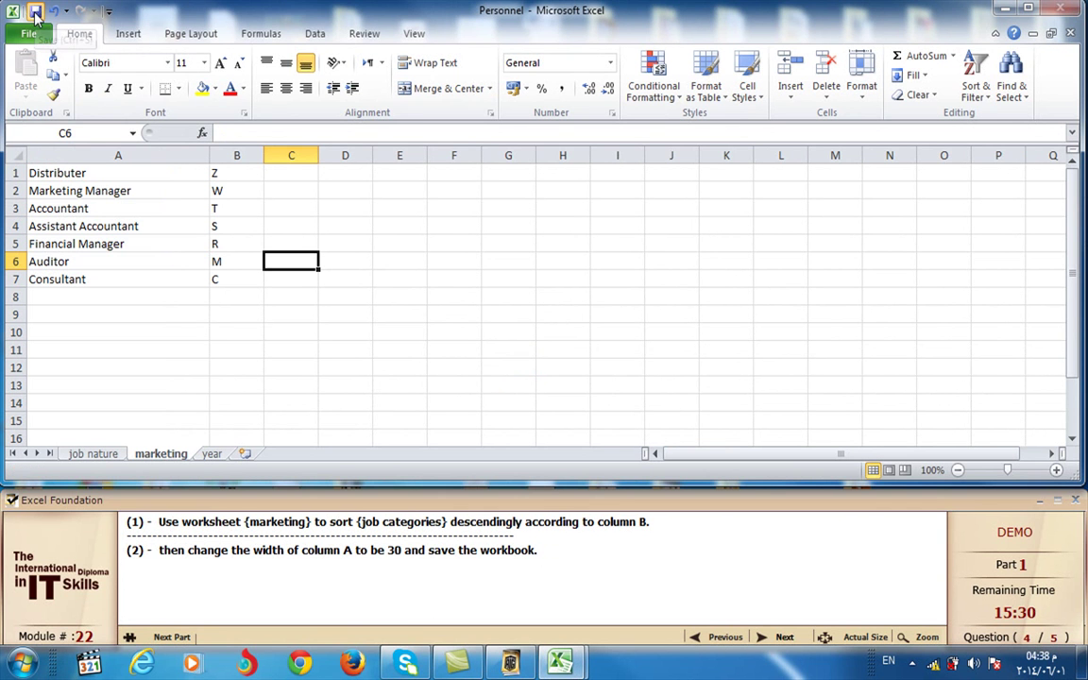
pyautogui.click(784, 638)
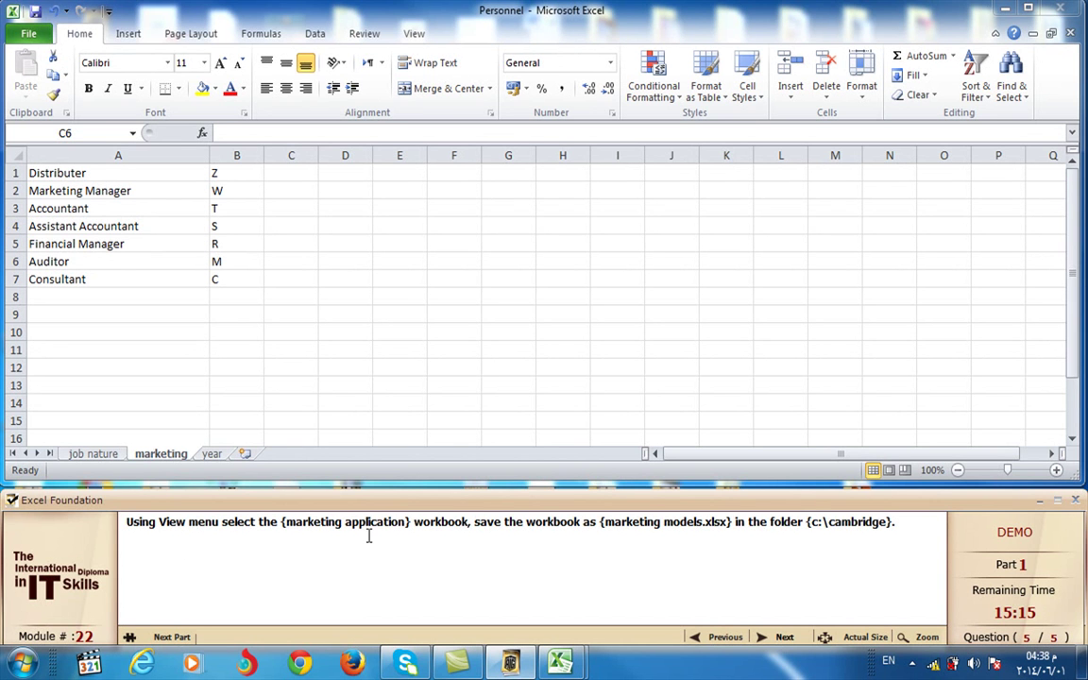
# Use Switch Windows on the View tab to bring the Marketing Application workbook to the front
pyautogui.click(415, 34)
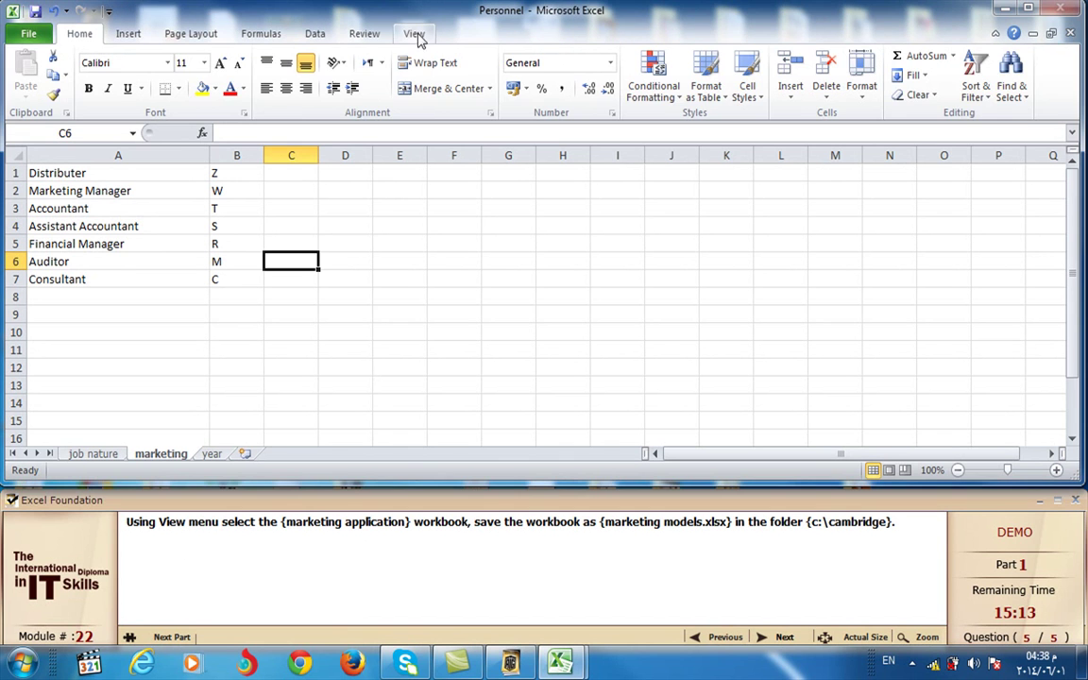
pyautogui.click(415, 34)
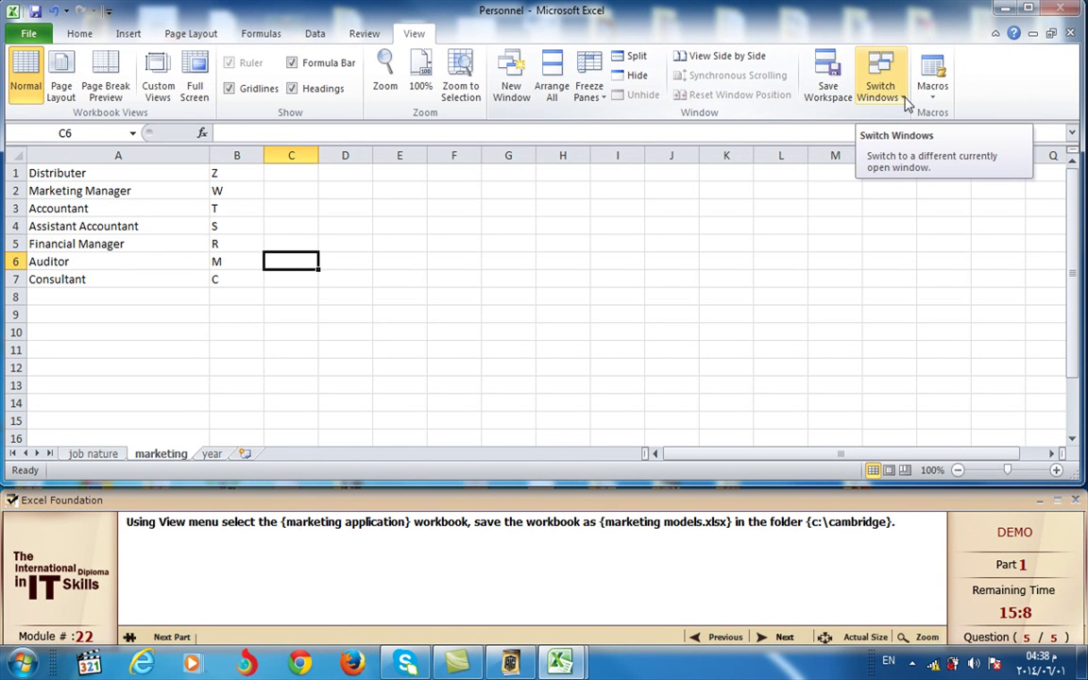
pyautogui.click(905, 102)
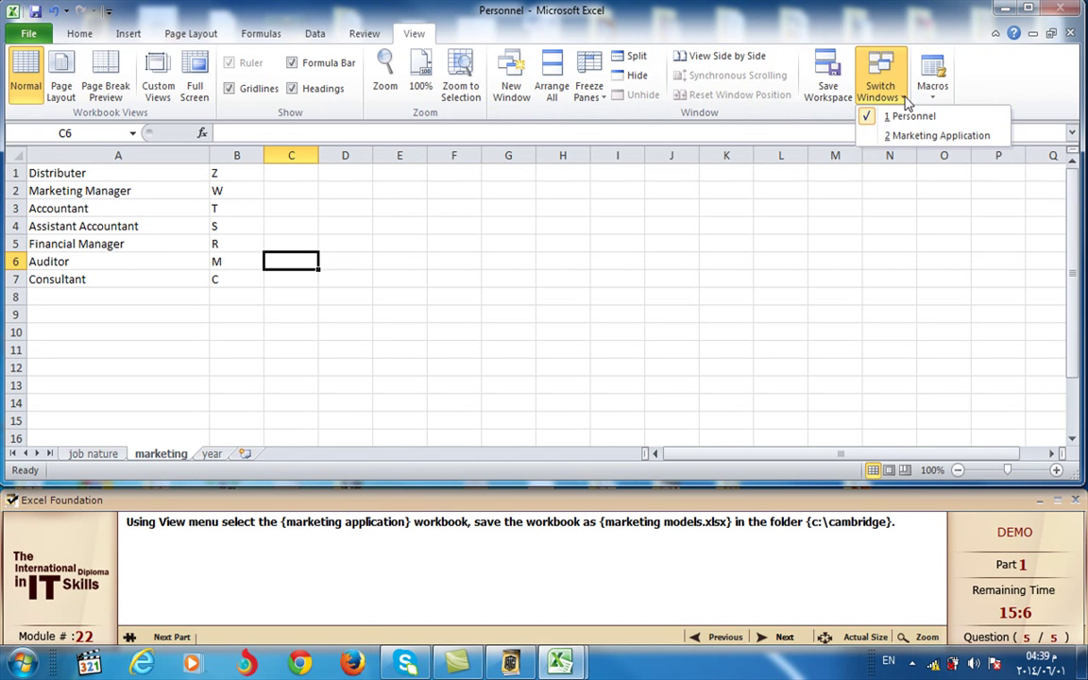
pyautogui.click(912, 138)
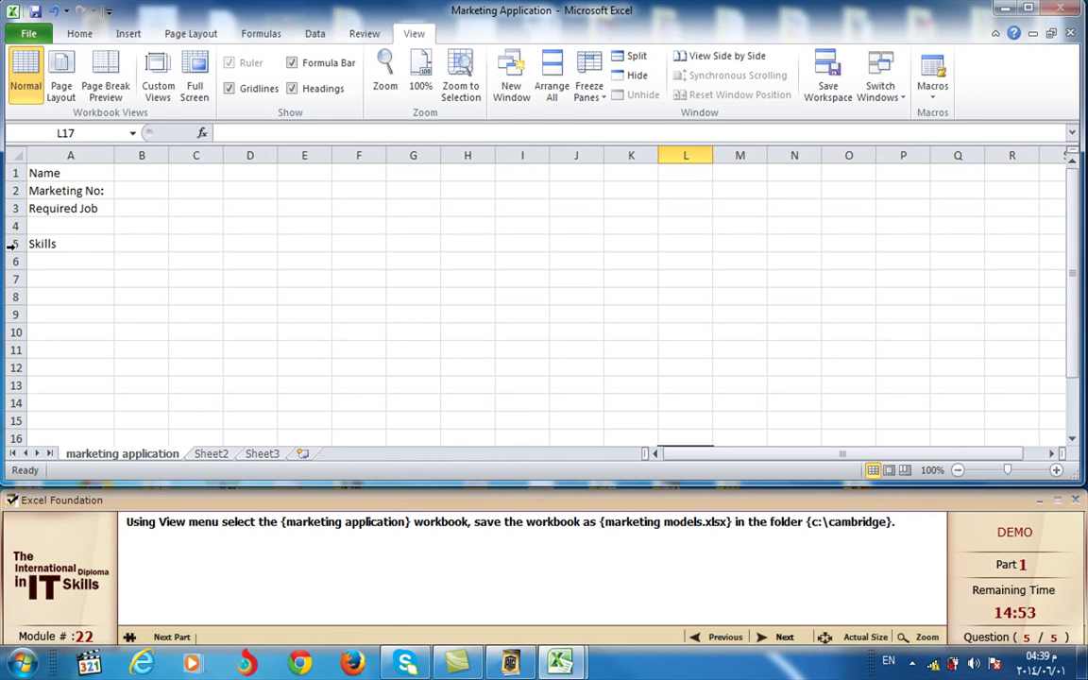
# Save the workbook as 'marketing models' in C:\Cambridge, replacing 'Marketing Application' in the name
pyautogui.click(36, 35)
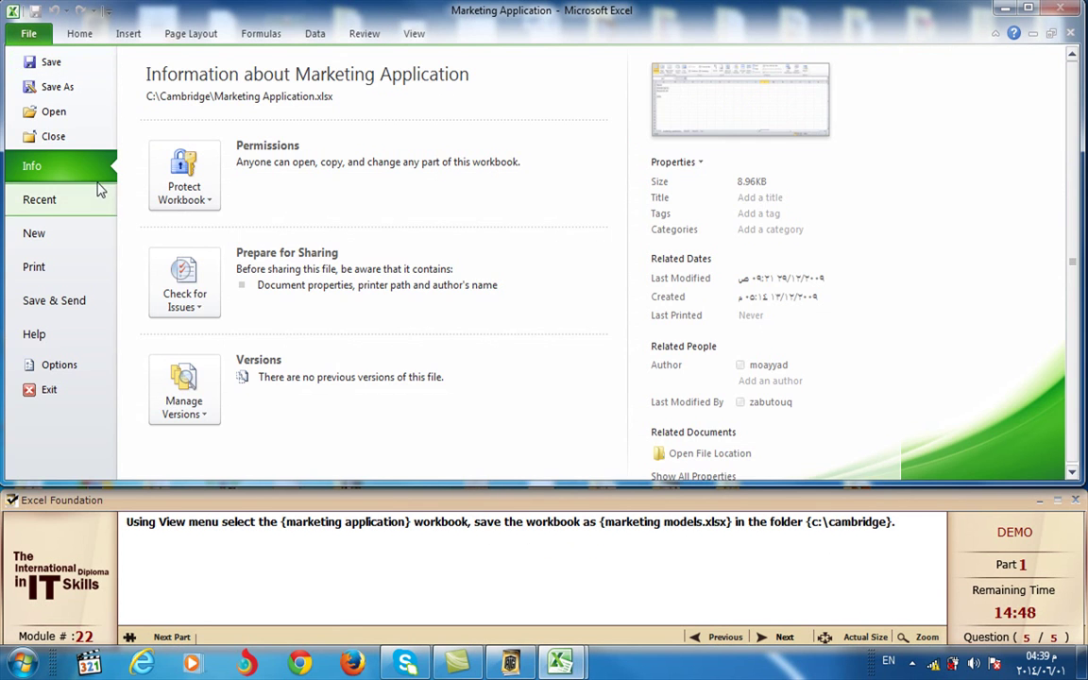
pyautogui.click(58, 87)
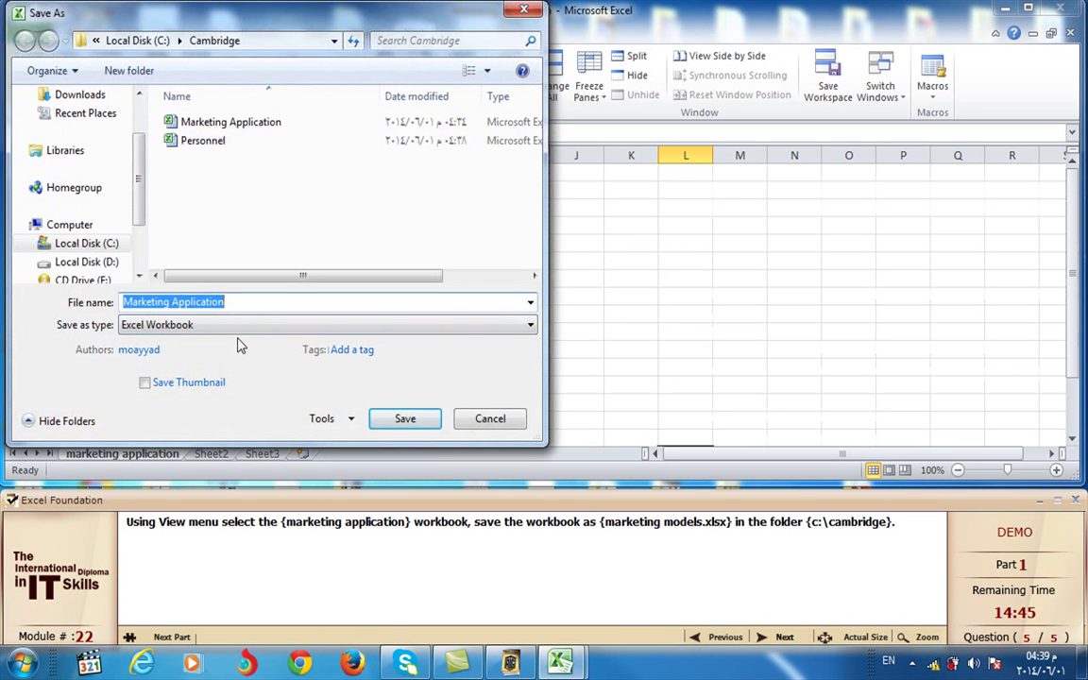
pyautogui.doubleClick(204, 301)
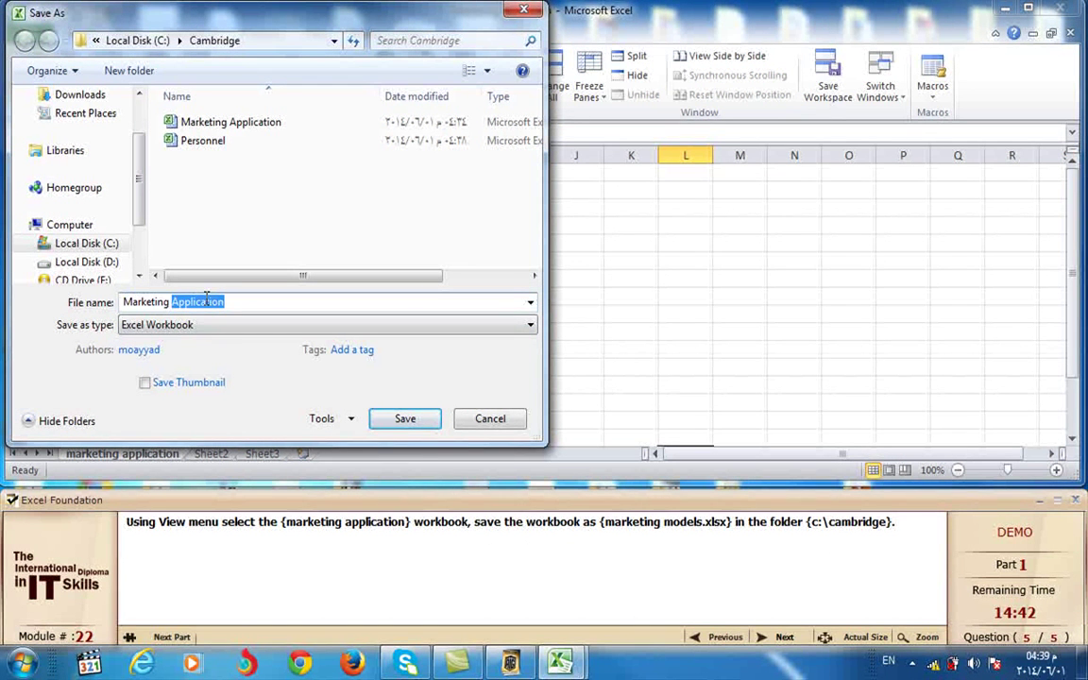
pyautogui.write('mo')
pyautogui.write('dels')
pyautogui.doubleClick(126, 302)
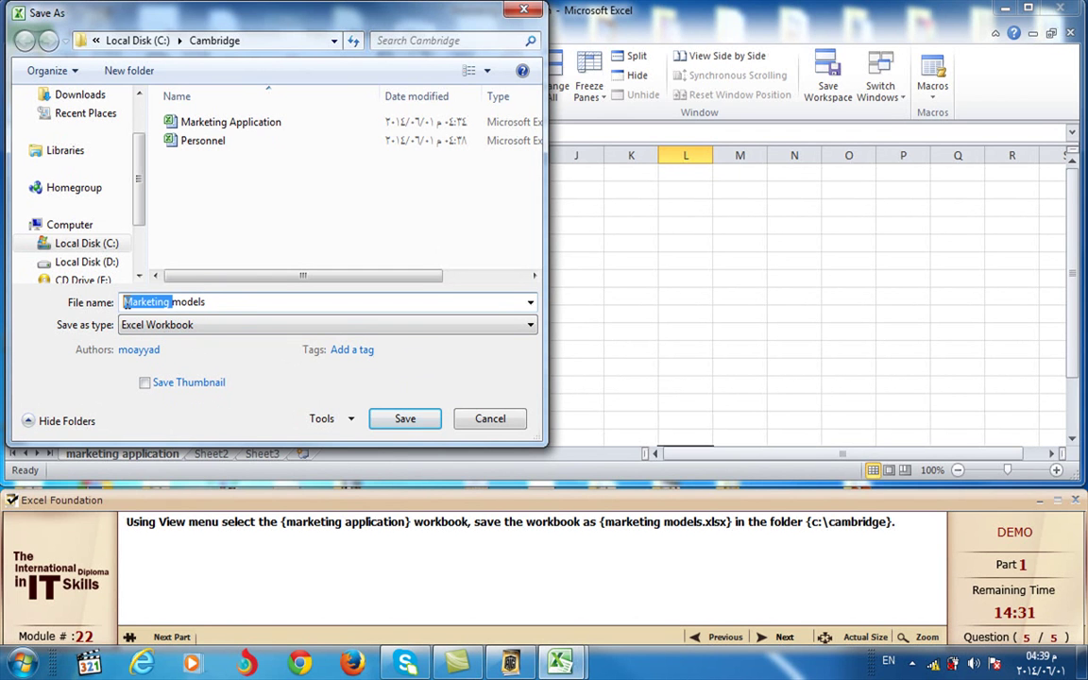
pyautogui.click(126, 301)
pyautogui.moveTo(126, 302); pyautogui.dragTo(133, 304)
pyautogui.write('m')
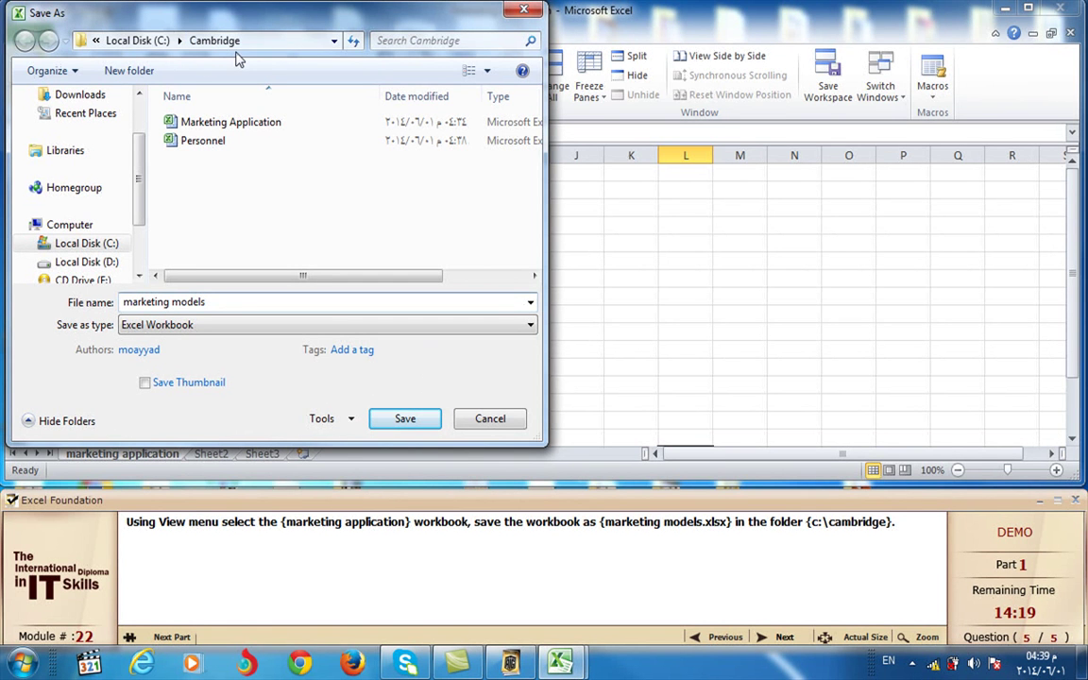
pyautogui.click(405, 417)
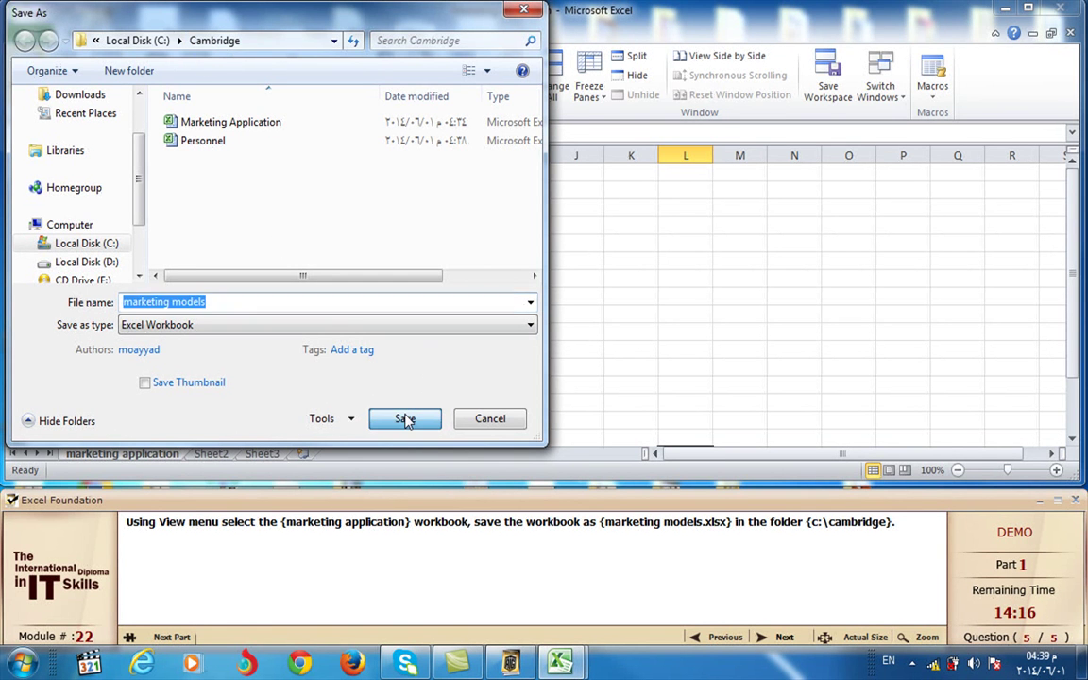
# Finish exam part 1 and open part 2 with the Local Purchases sales sheet
pyautogui.click(782, 640)
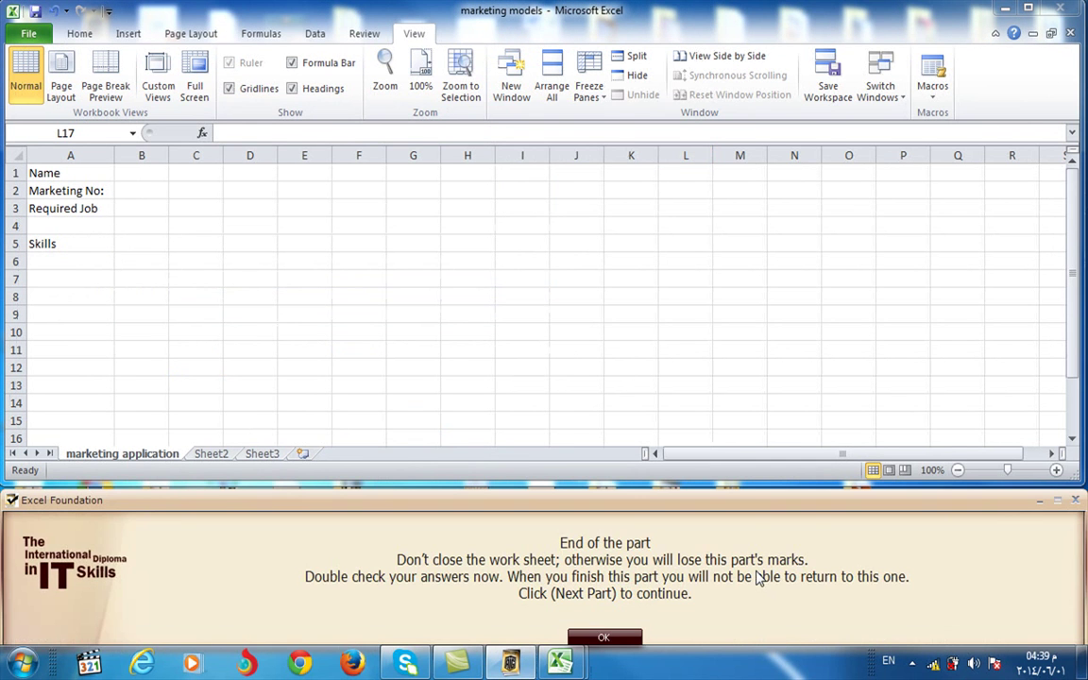
pyautogui.click(601, 636)
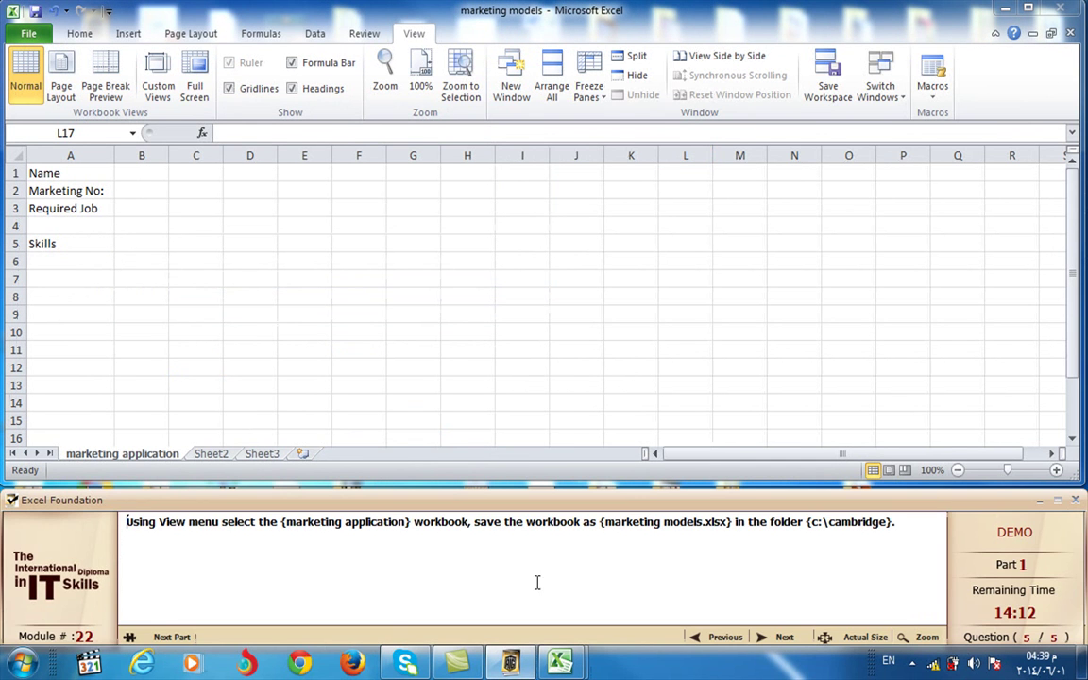
pyautogui.click(166, 637)
pyautogui.click(534, 359)
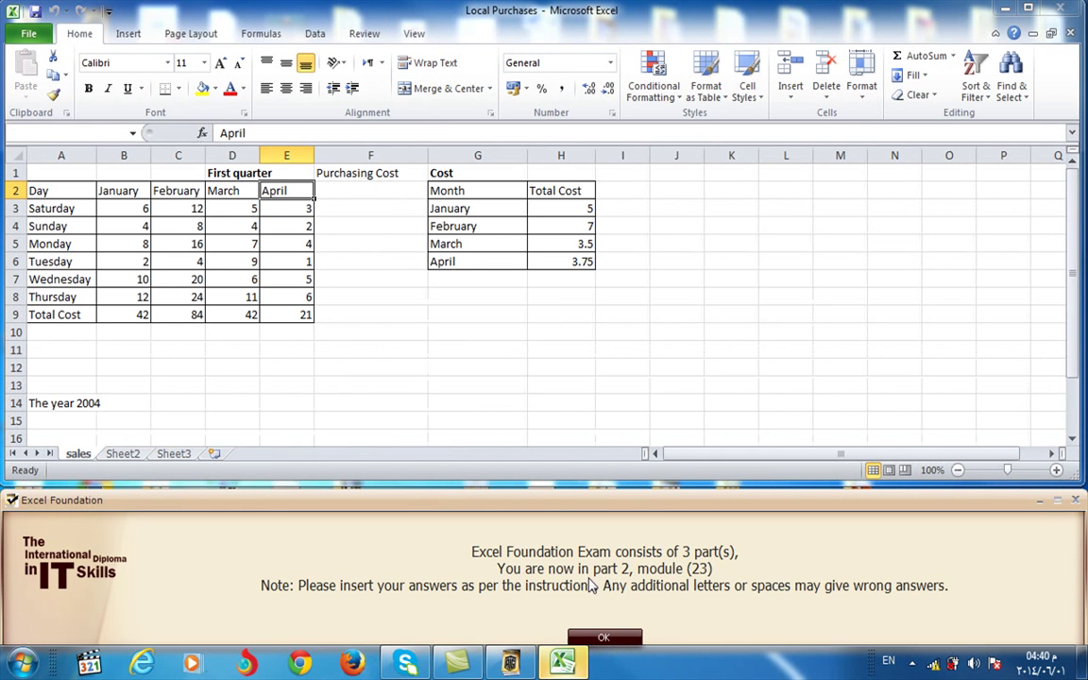
pyautogui.click(603, 641)
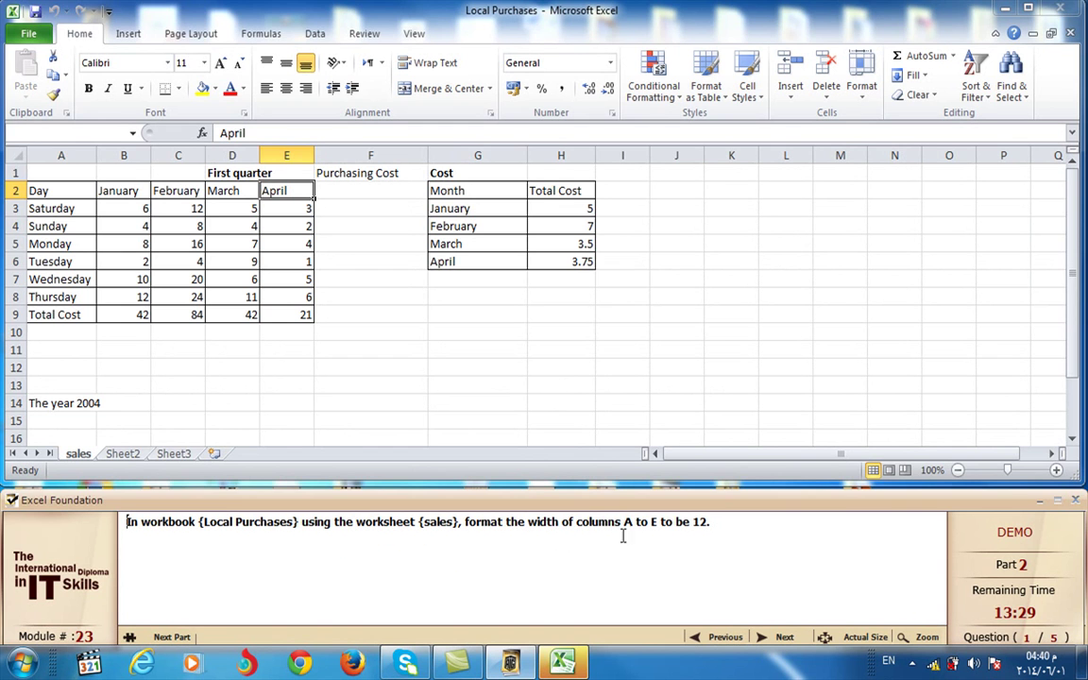
# Set the width of columns A through E to 12, then advance to question 2
pyautogui.click(60, 153)
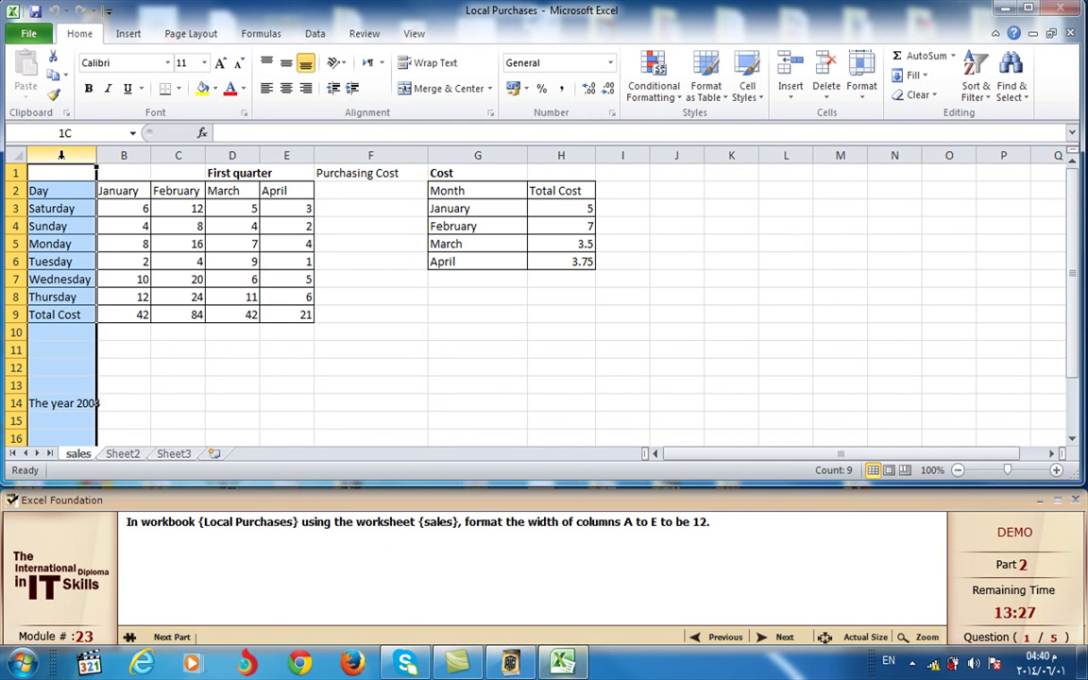
pyautogui.moveTo(60, 154); pyautogui.dragTo(286, 155)
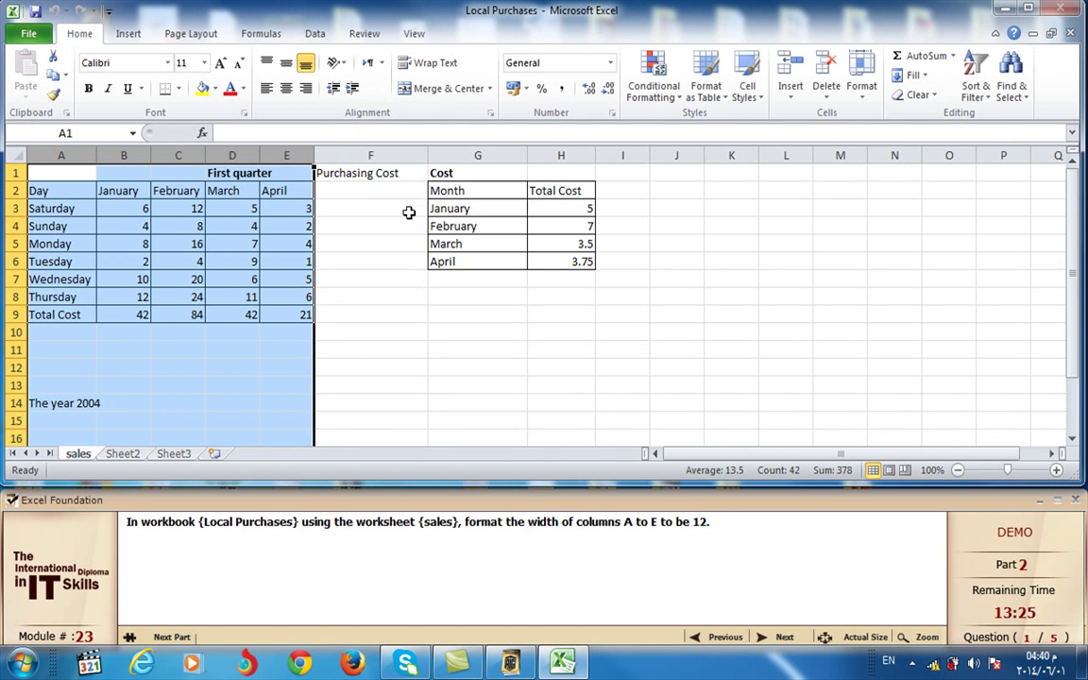
pyautogui.click(863, 95)
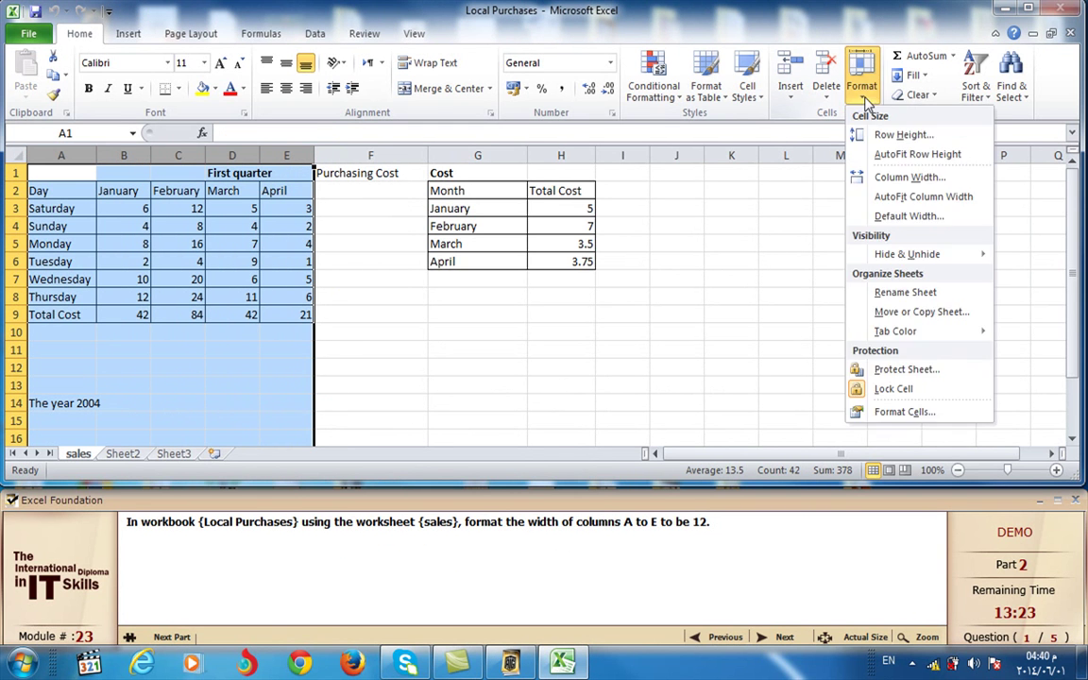
pyautogui.click(895, 178)
pyautogui.write('1')
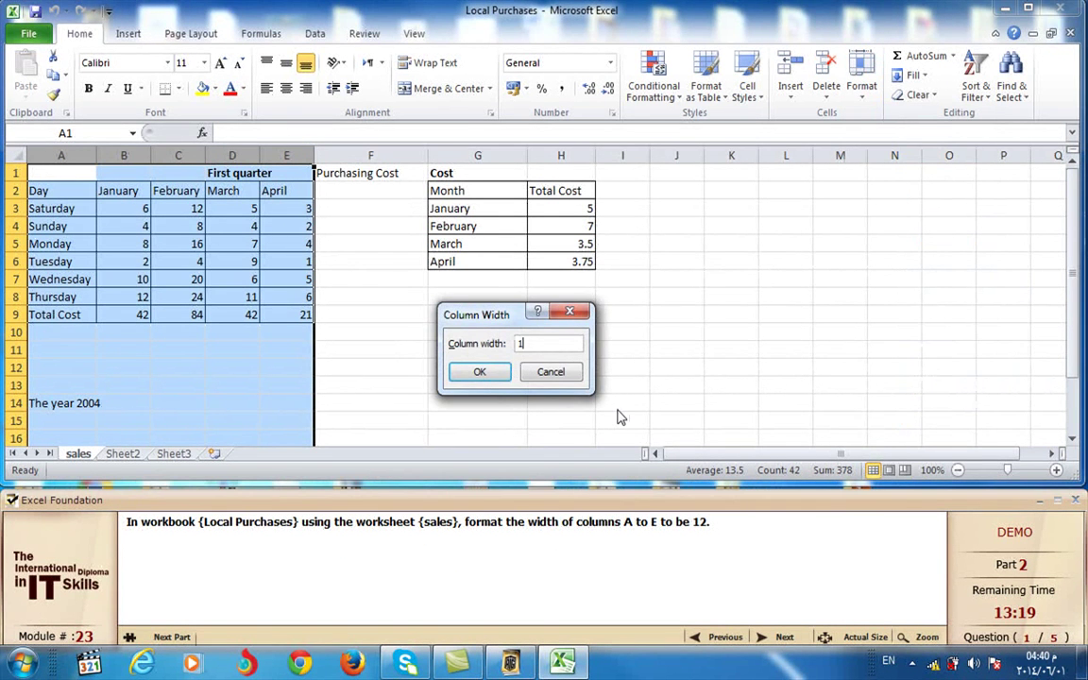
pyautogui.write('2')
pyautogui.click(482, 371)
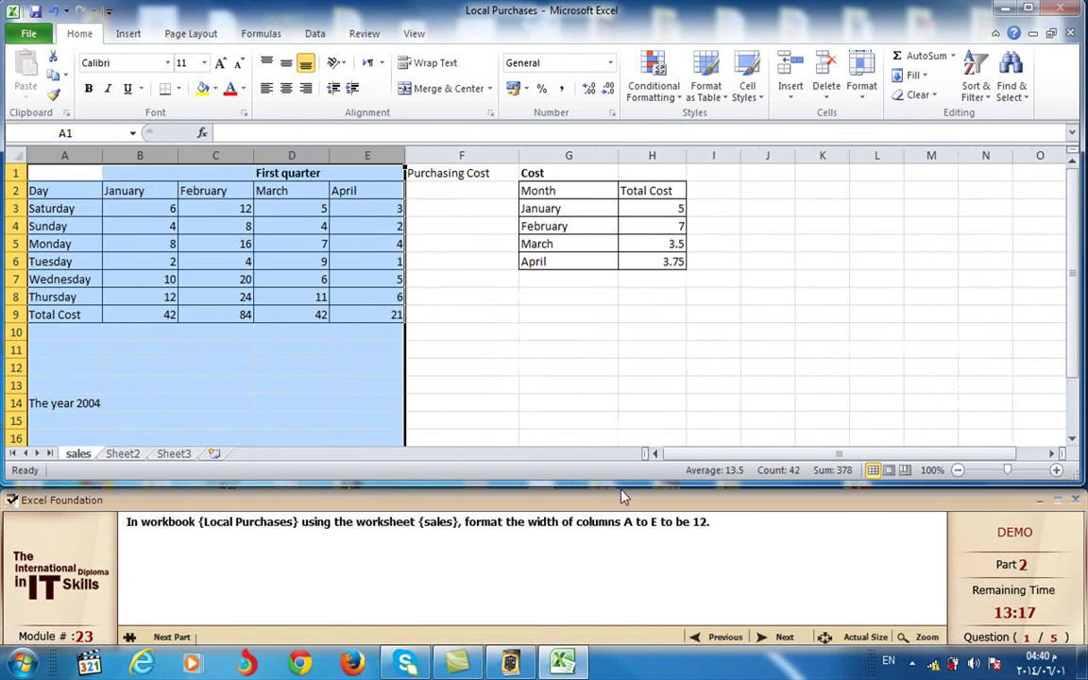
pyautogui.click(782, 637)
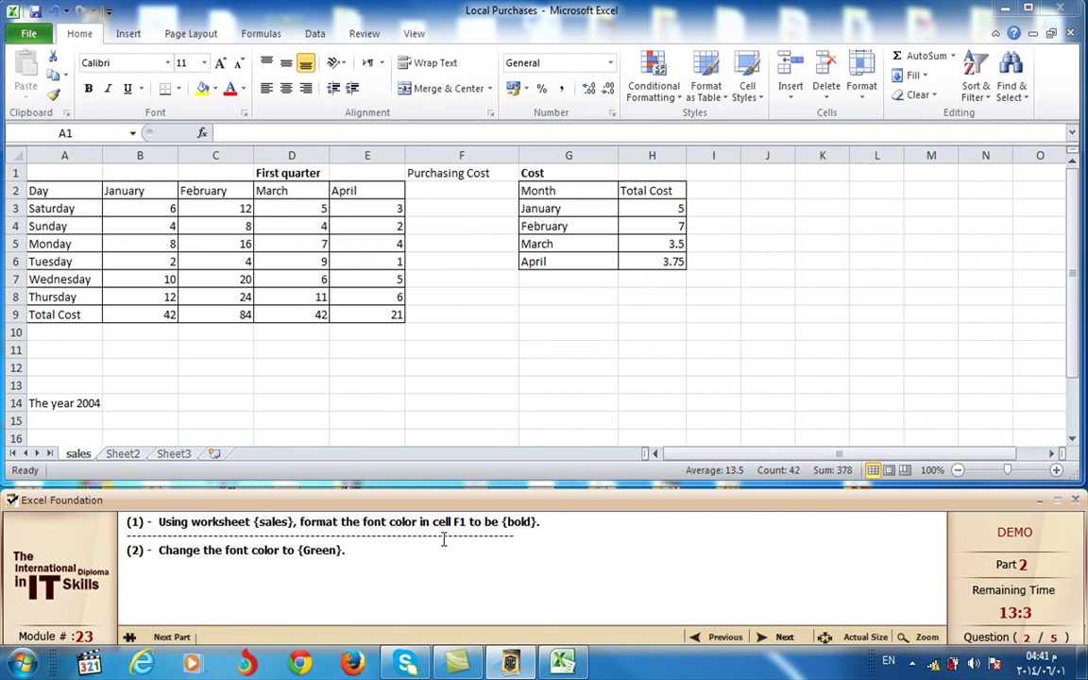
# Format the Purchasing Cost text in F1 as bold green, then advance to question 3
pyautogui.click(451, 177)
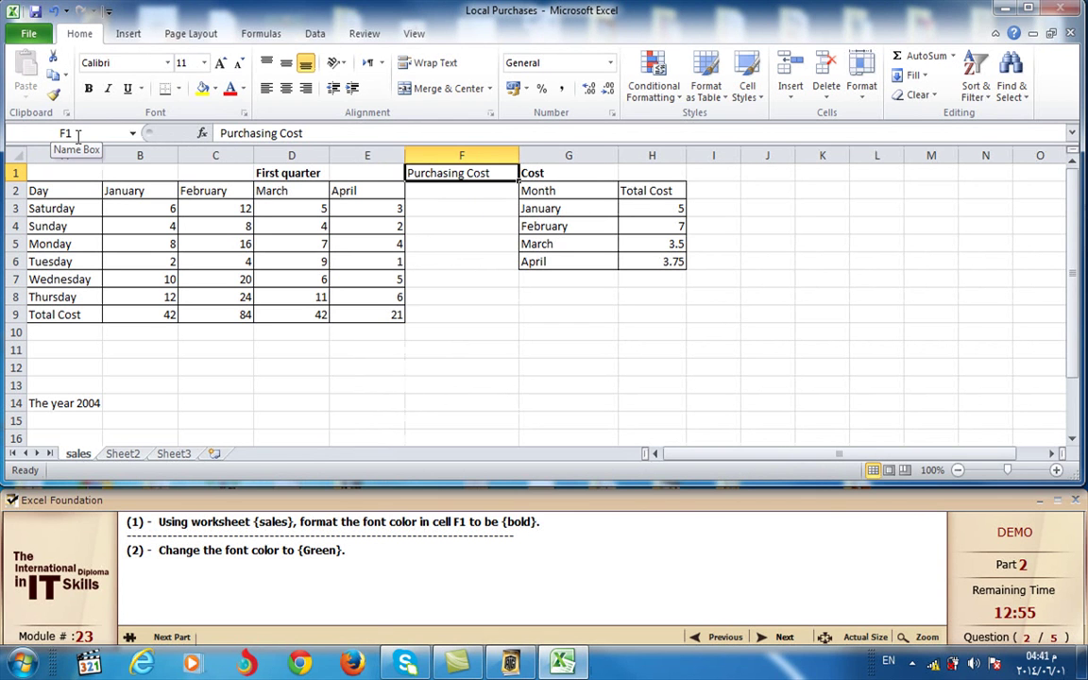
pyautogui.click(88, 89)
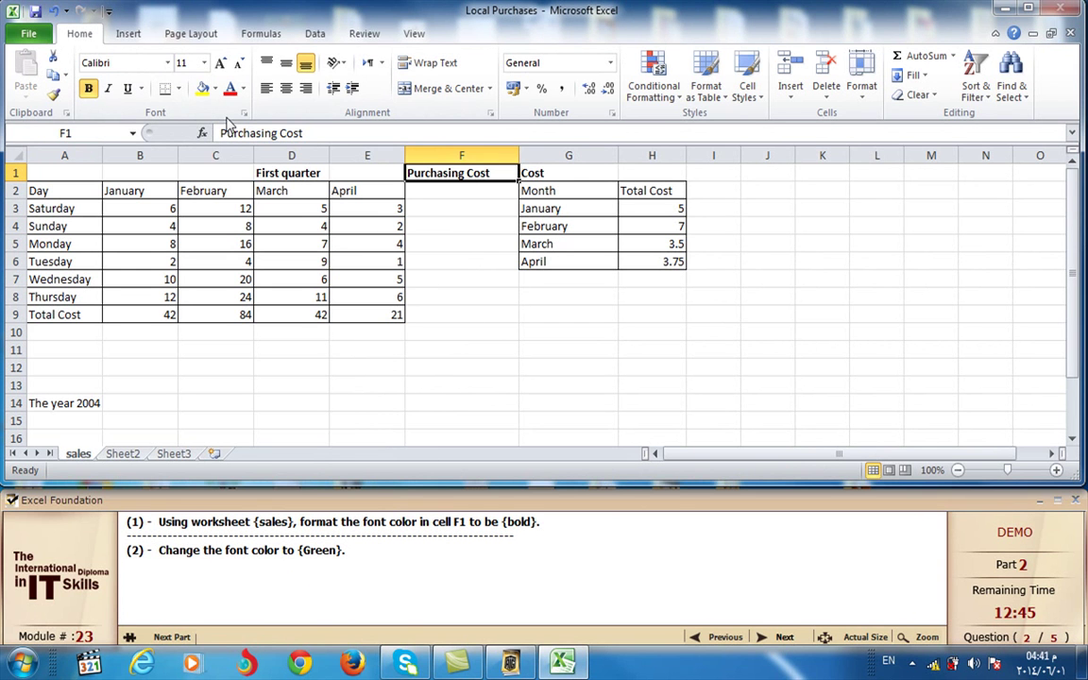
pyautogui.click(243, 89)
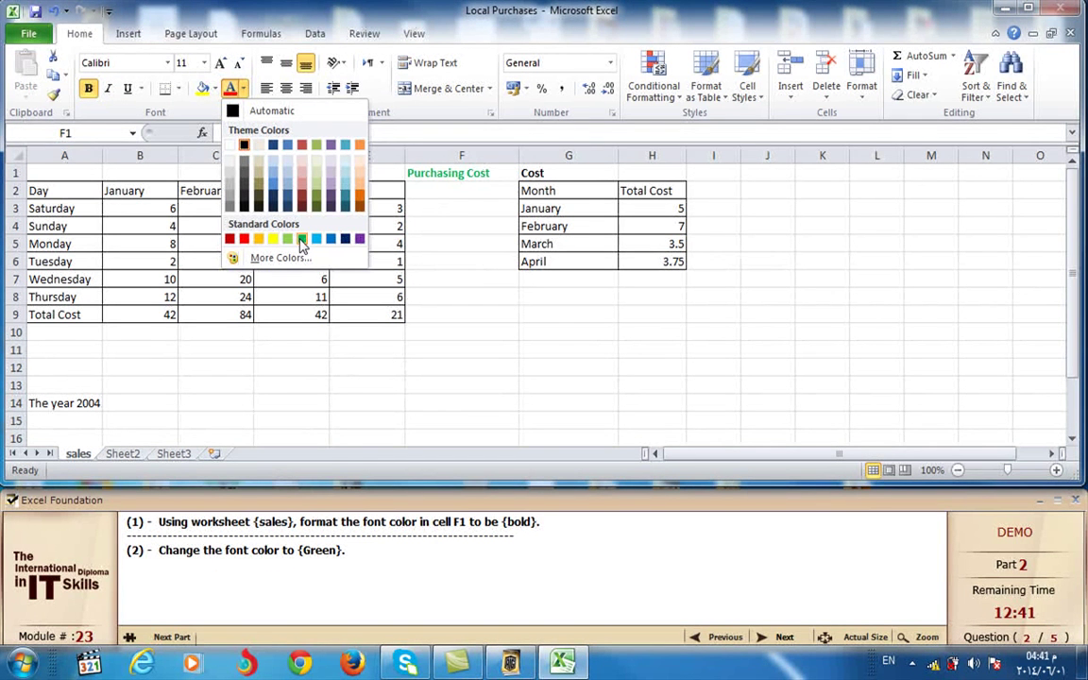
pyautogui.click(449, 277)
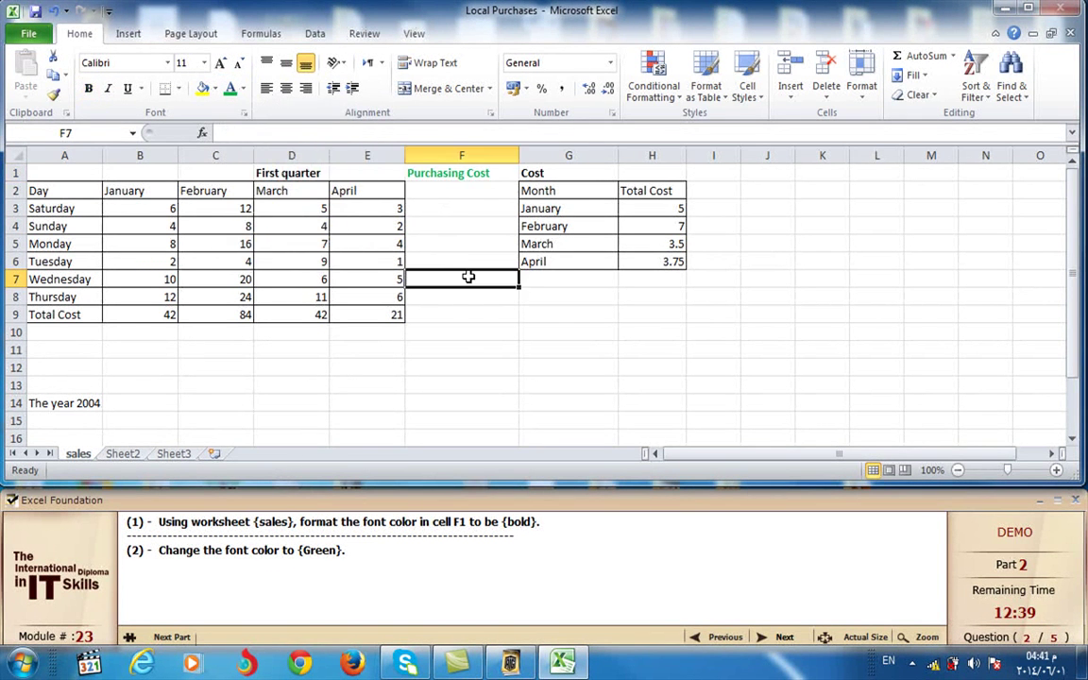
pyautogui.click(784, 637)
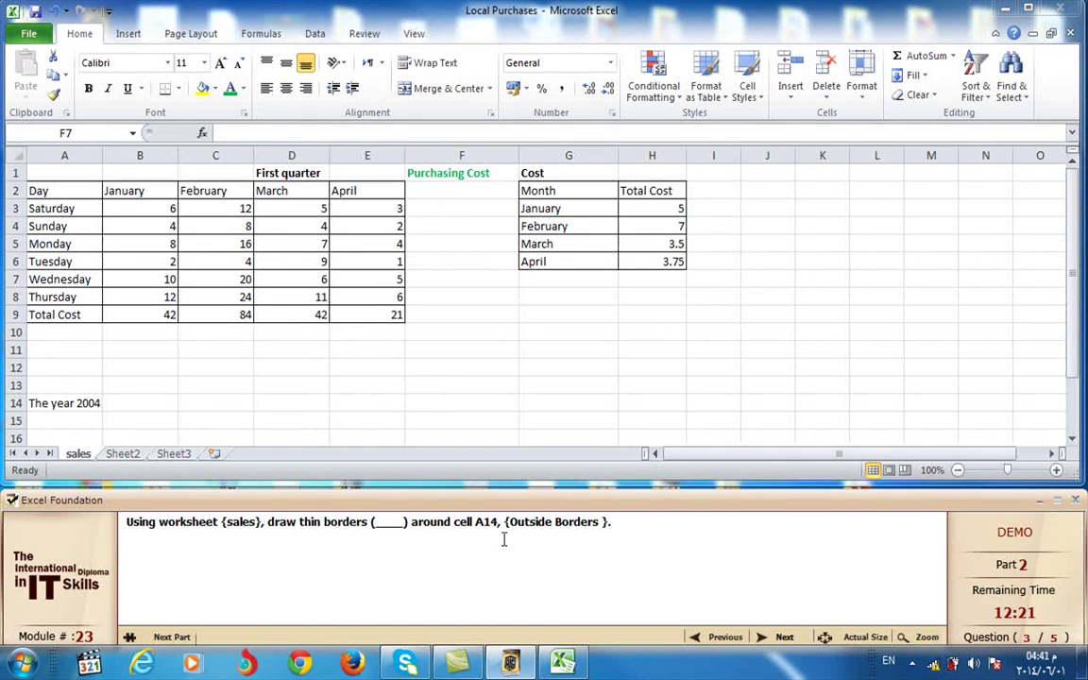
# Add Outside Borders to cell A14 ('The year 2004'), then advance to question 4
pyautogui.click(64, 402)
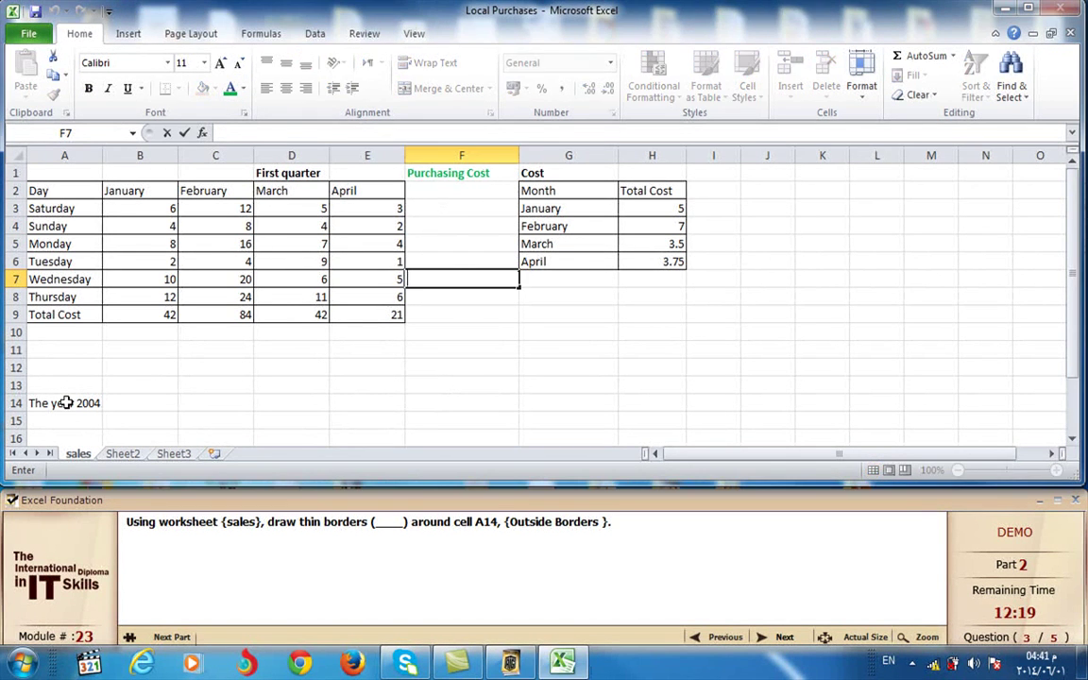
pyautogui.click(64, 402)
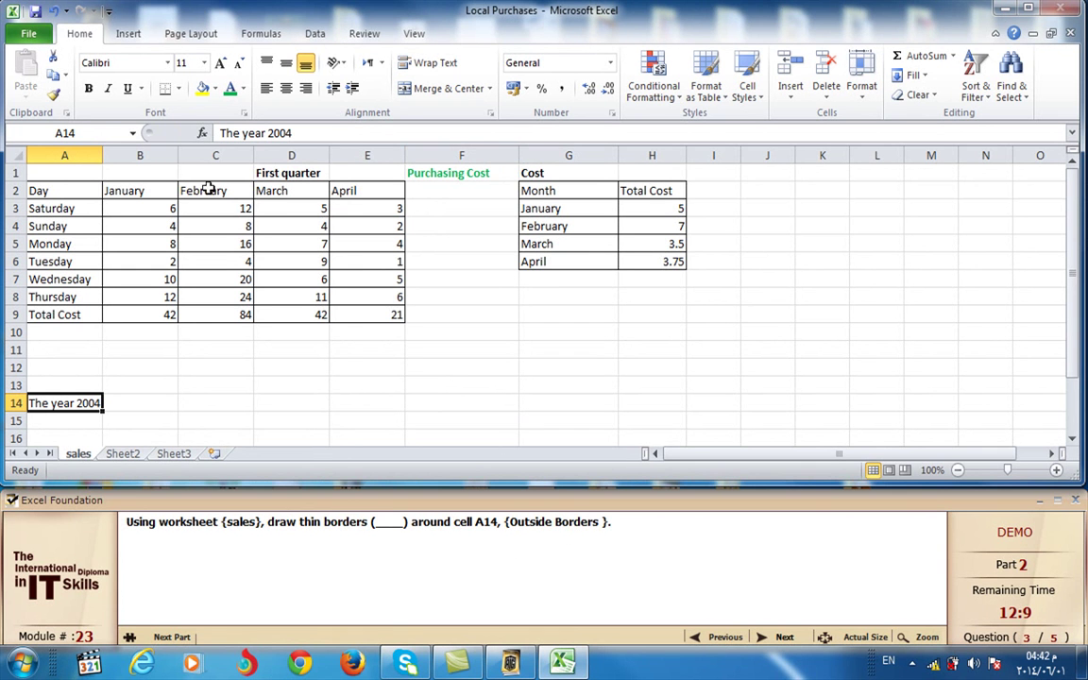
pyautogui.click(178, 88)
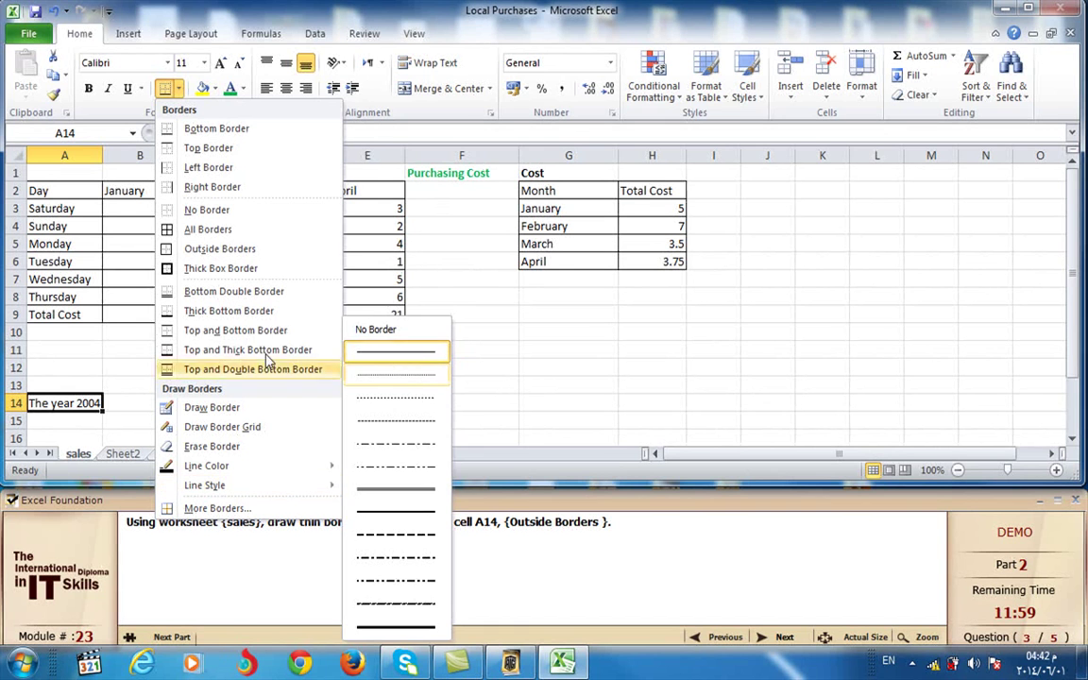
pyautogui.click(229, 249)
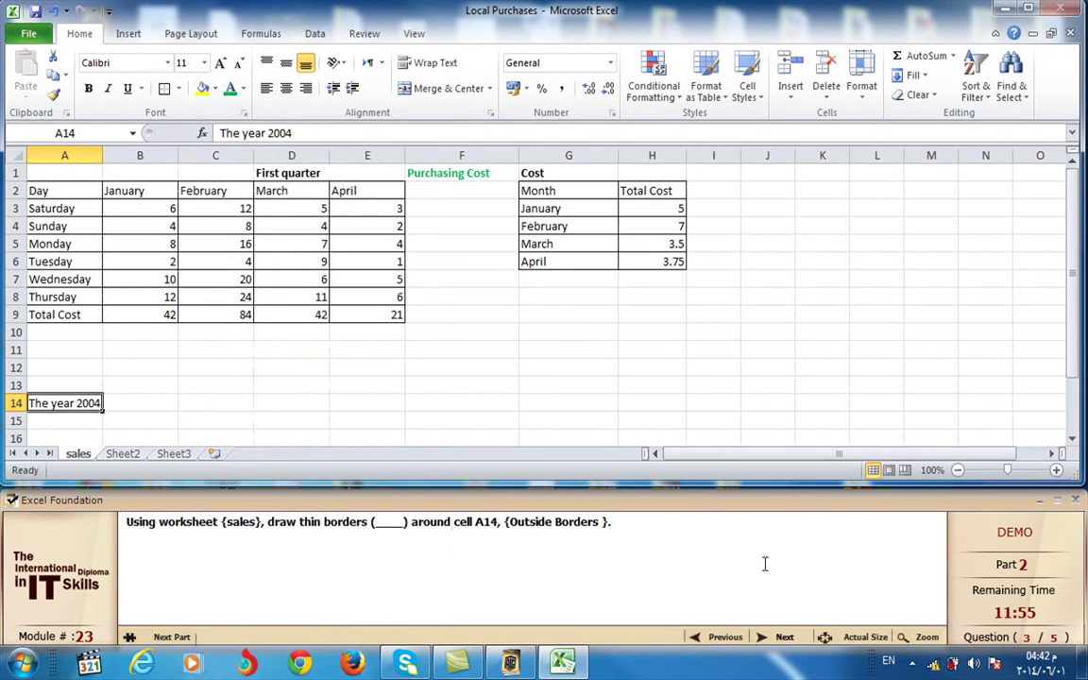
pyautogui.click(784, 639)
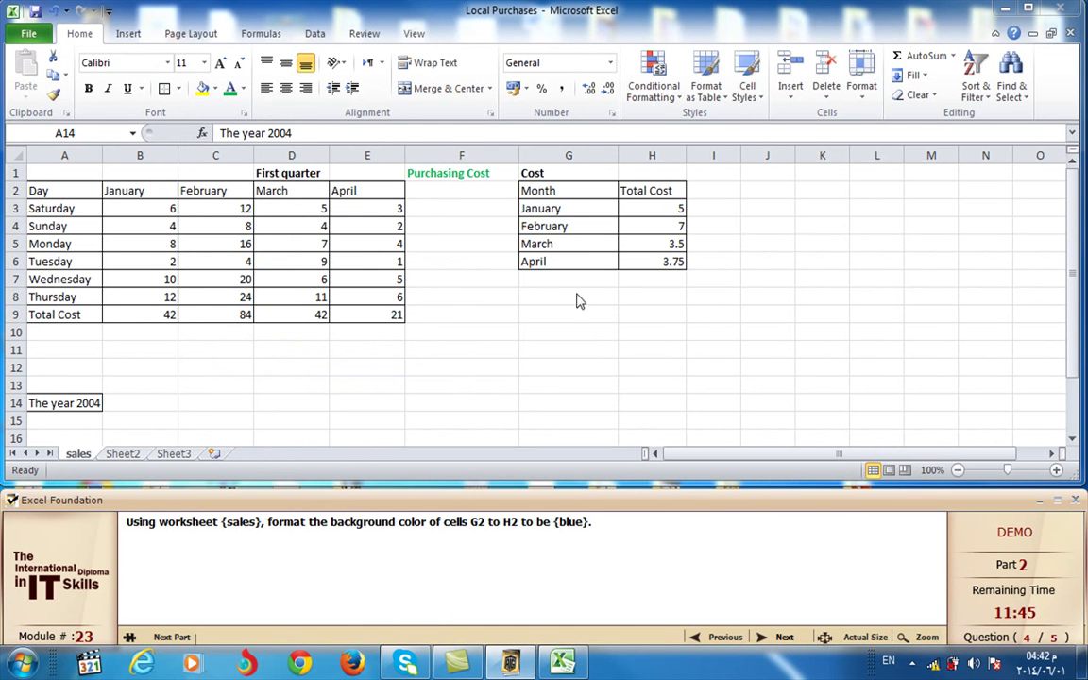
# Fill cells G2:H2 (Month, Total Cost) with blue, then advance to question 5
pyautogui.click(547, 191)
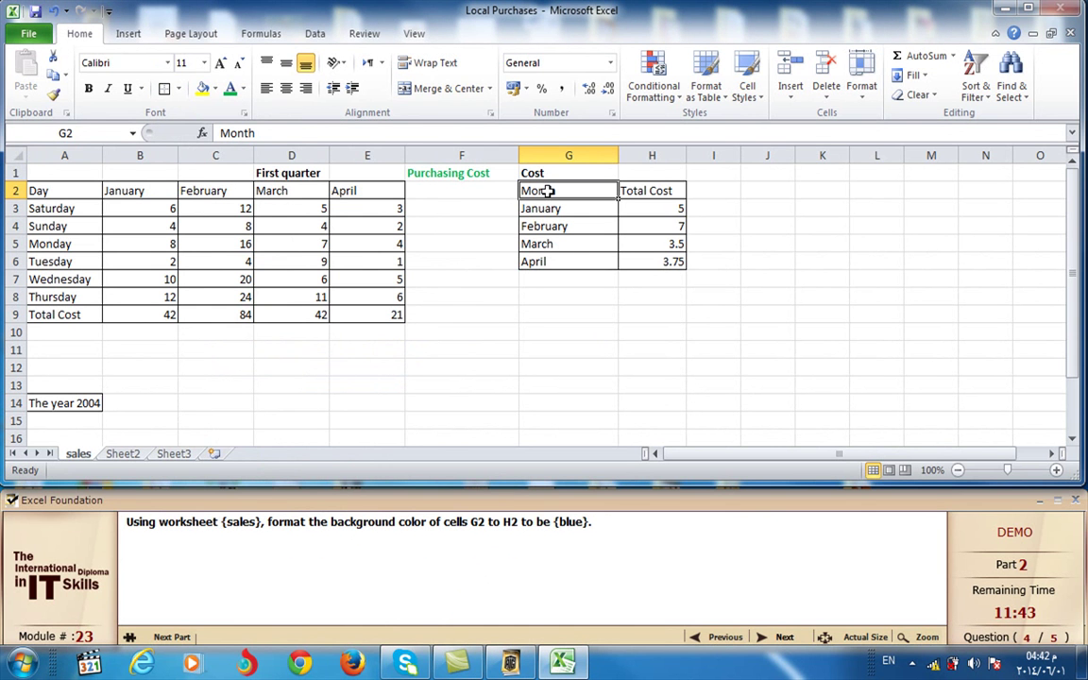
pyautogui.moveTo(548, 191); pyautogui.dragTo(633, 193)
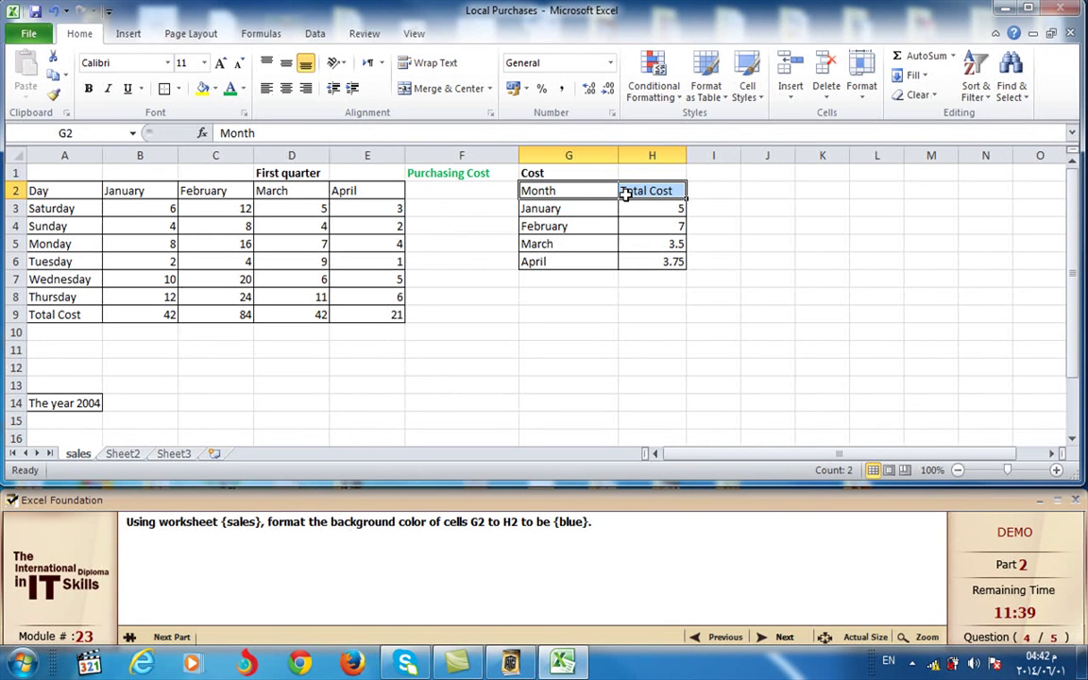
pyautogui.click(216, 89)
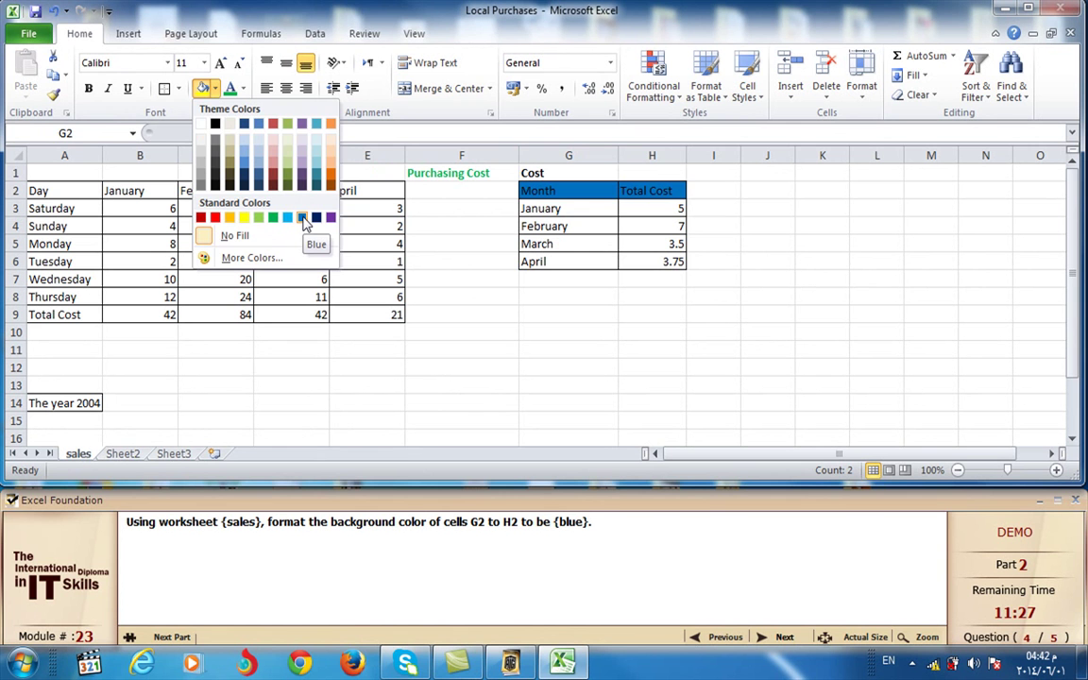
pyautogui.click(302, 218)
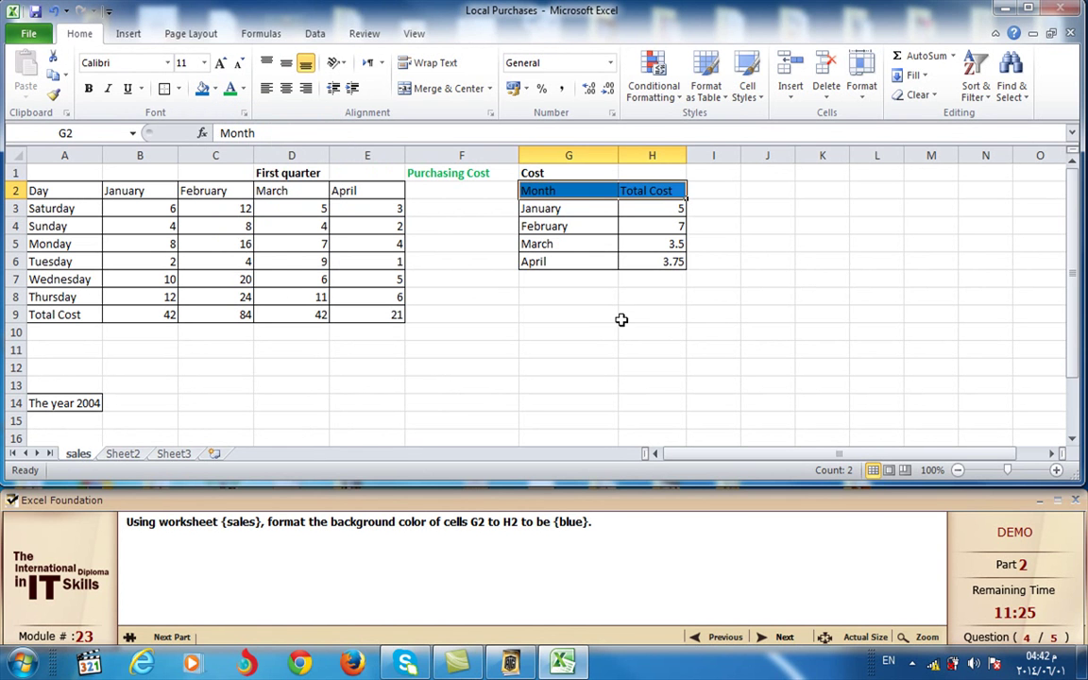
pyautogui.click(783, 638)
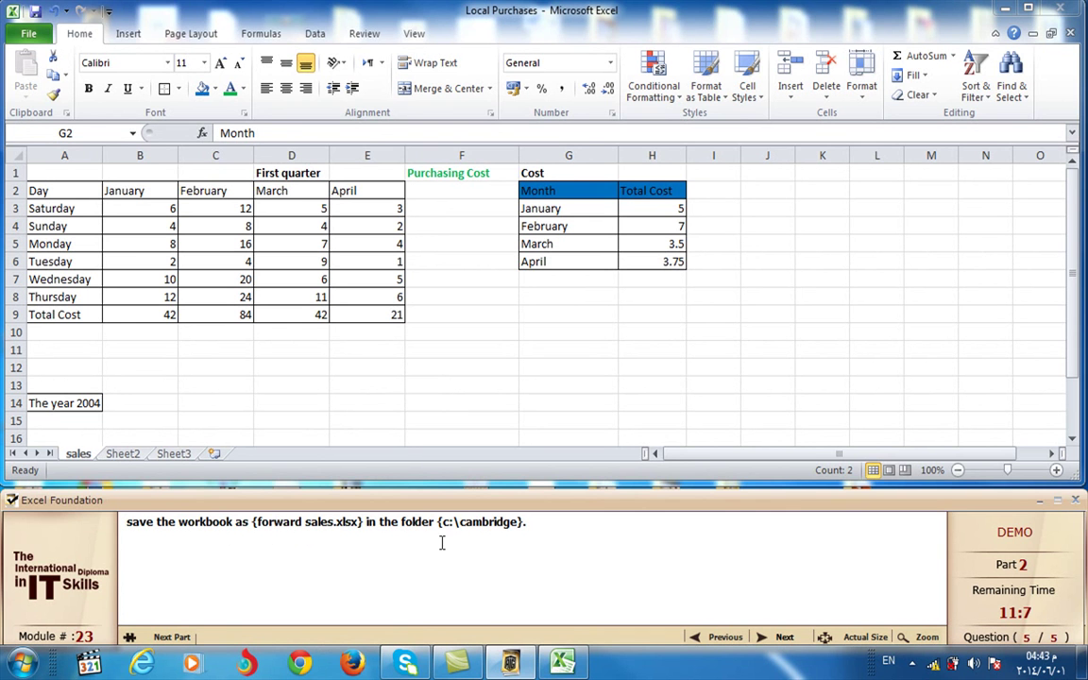
# Save the workbook as 'forward sales' in the C:\Cambridge folder
pyautogui.click(29, 38)
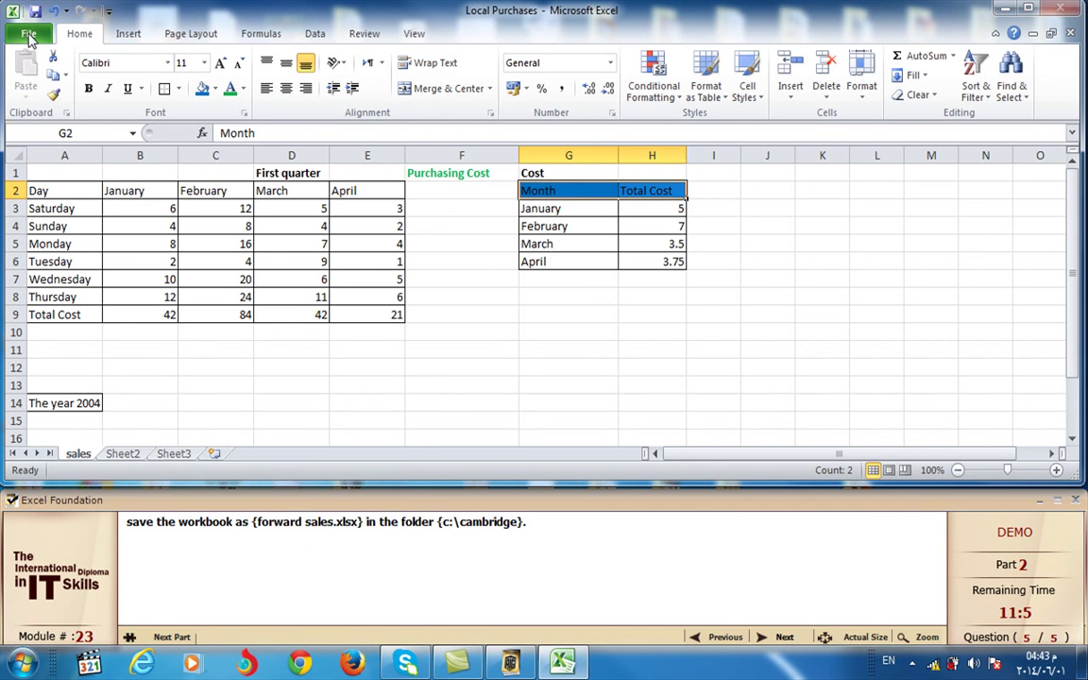
pyautogui.click(30, 38)
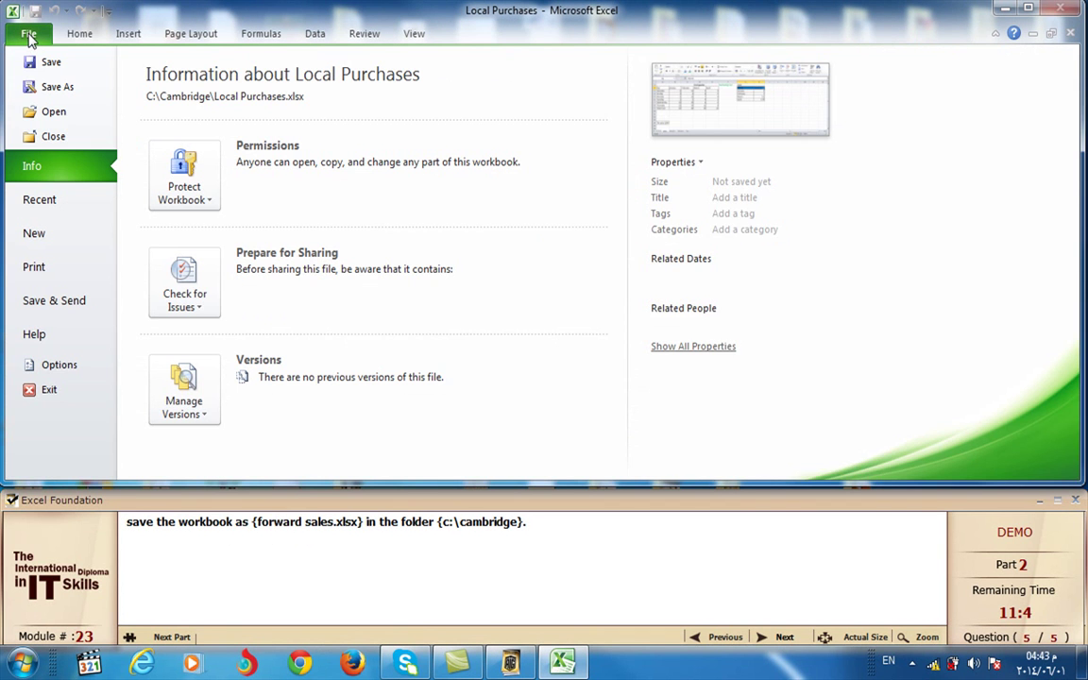
pyautogui.click(58, 87)
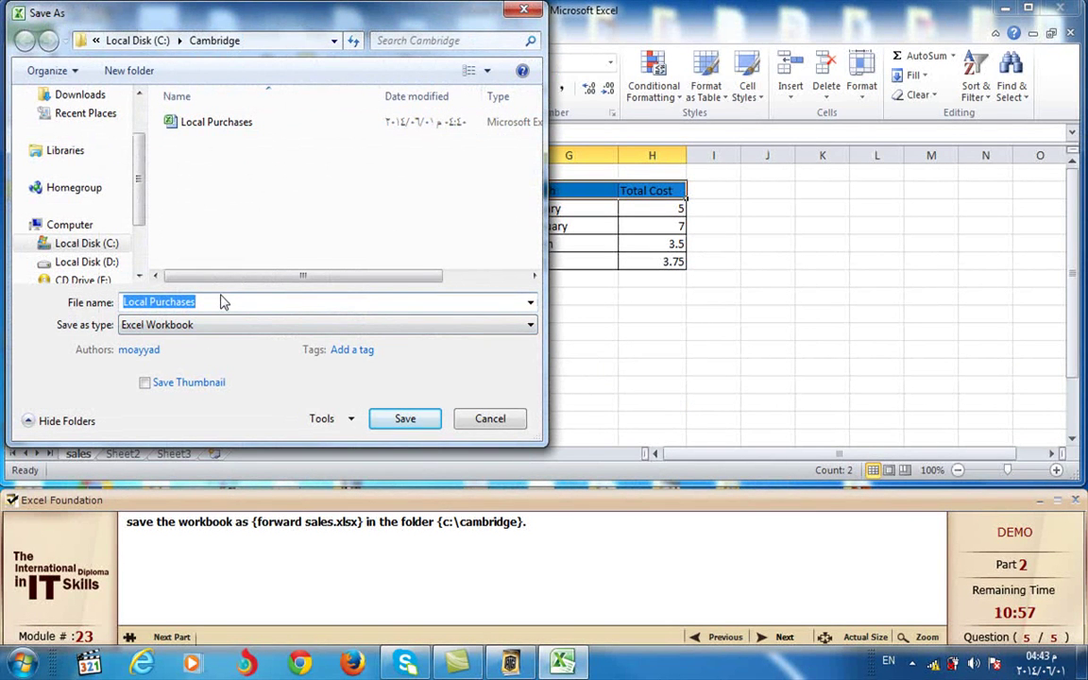
pyautogui.write('fo')
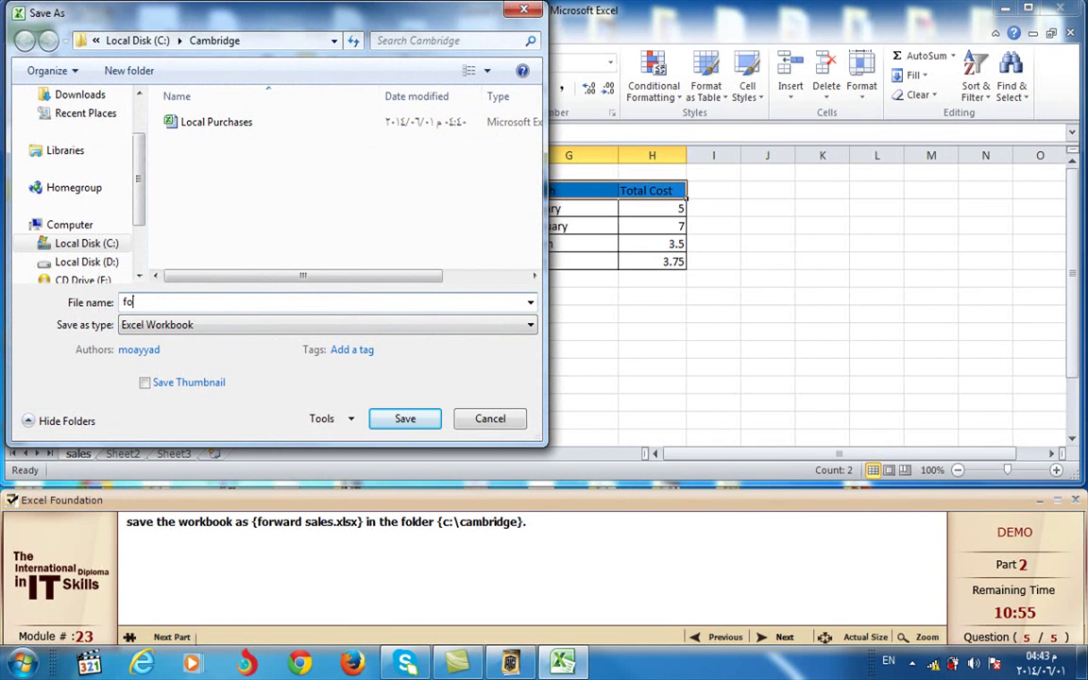
pyautogui.write('rw')
pyautogui.write('ard')
pyautogui.write(' sales')
pyautogui.click(406, 418)
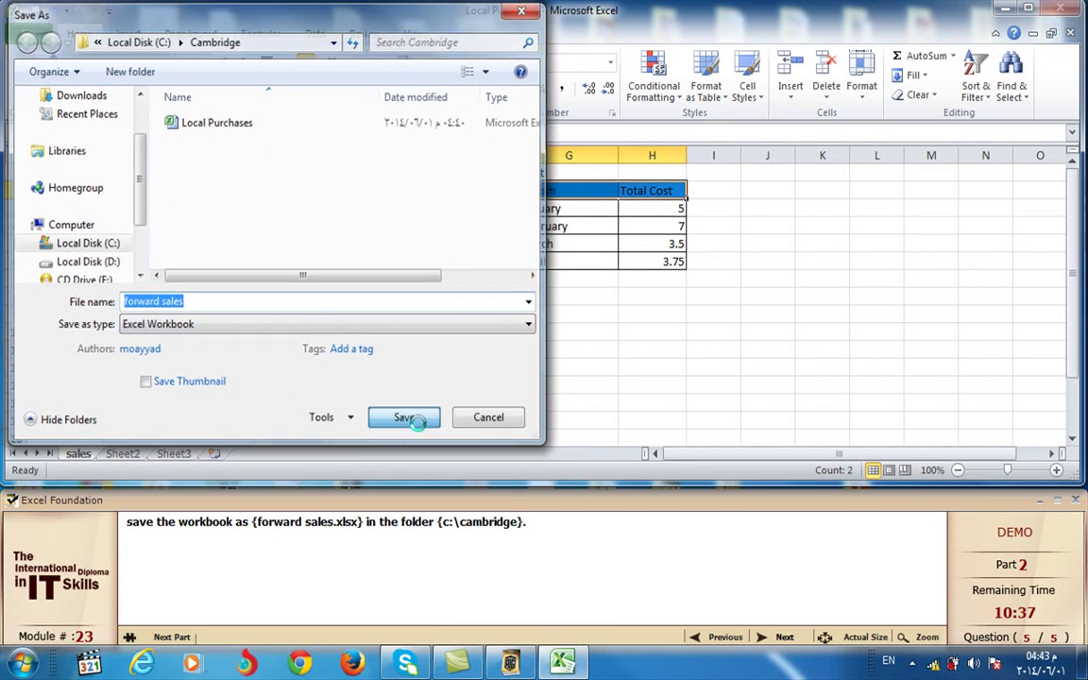
# Close out exam part 2 and confirm starting part 3
pyautogui.click(790, 640)
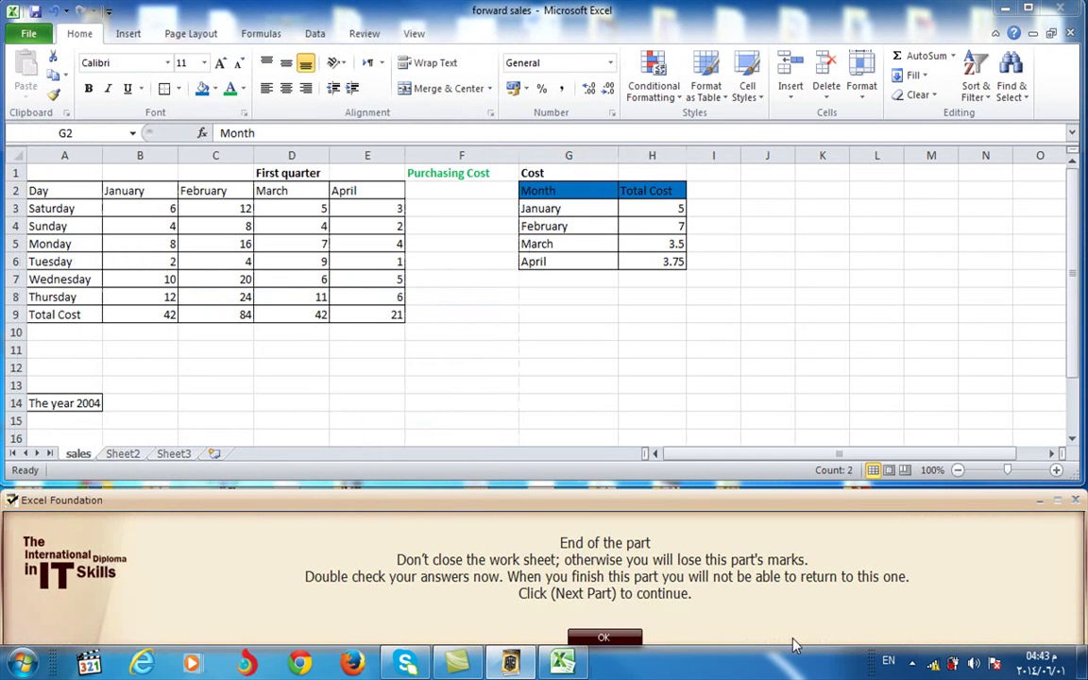
pyautogui.click(606, 637)
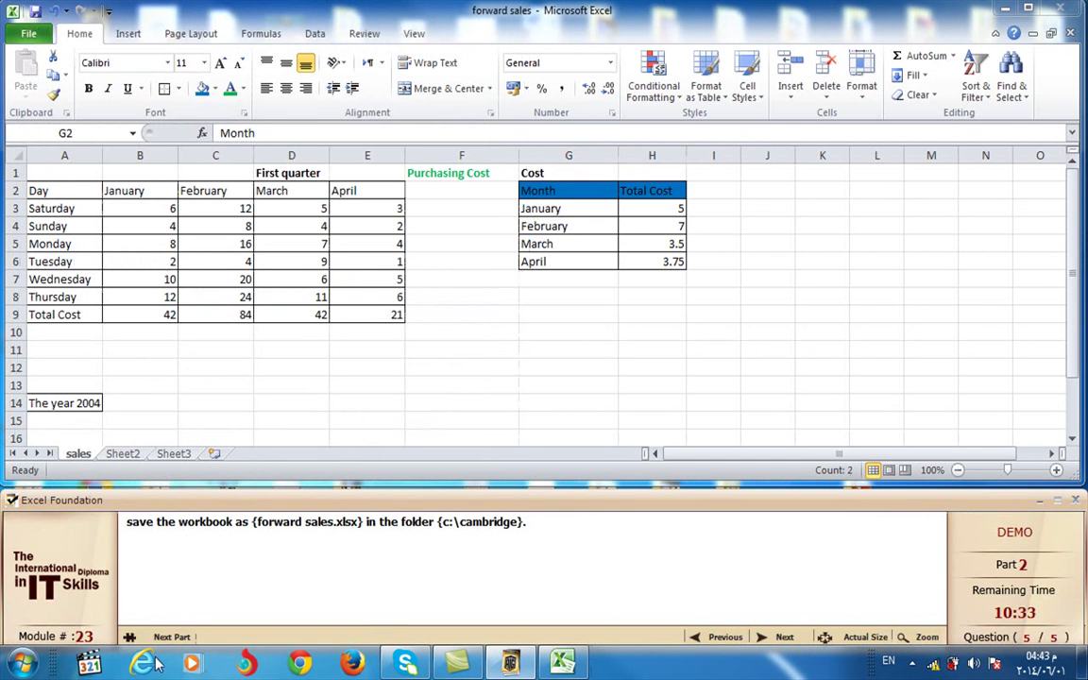
pyautogui.click(170, 637)
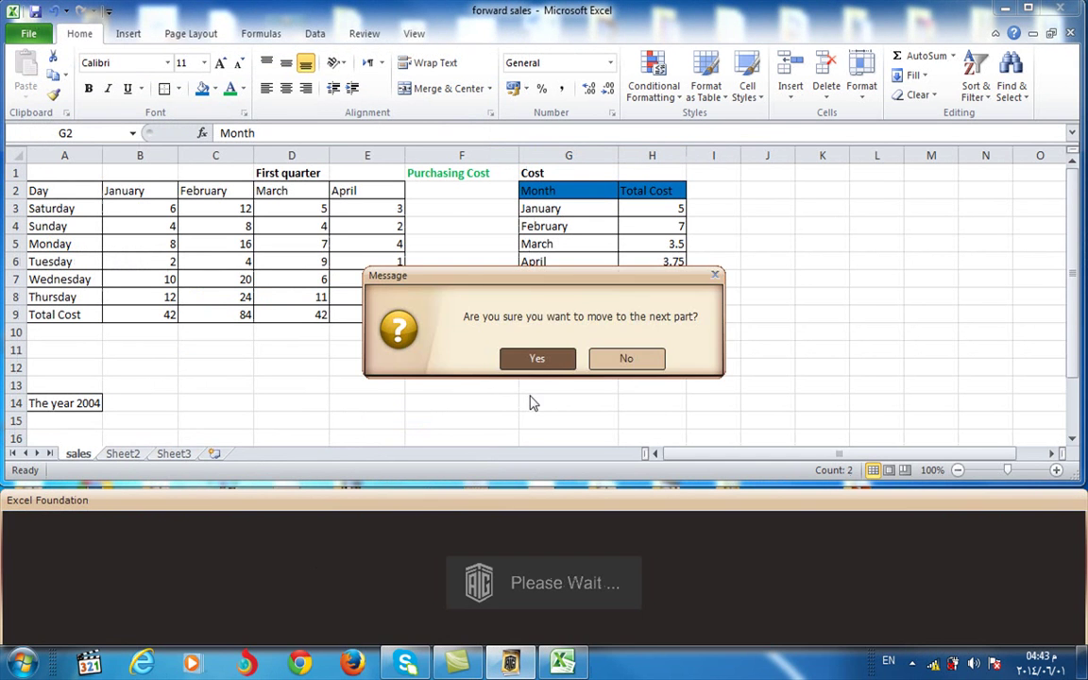
pyautogui.click(536, 358)
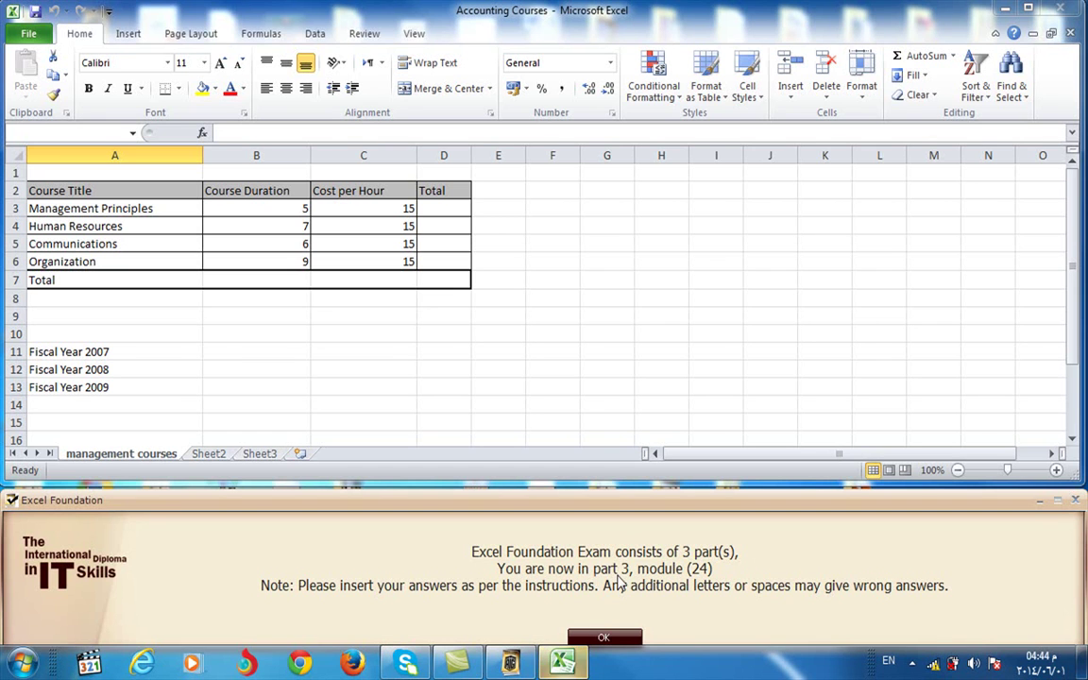
# Dismiss the part 3 introduction to show question 1 on the Accounting Courses workbook
pyautogui.click(606, 638)
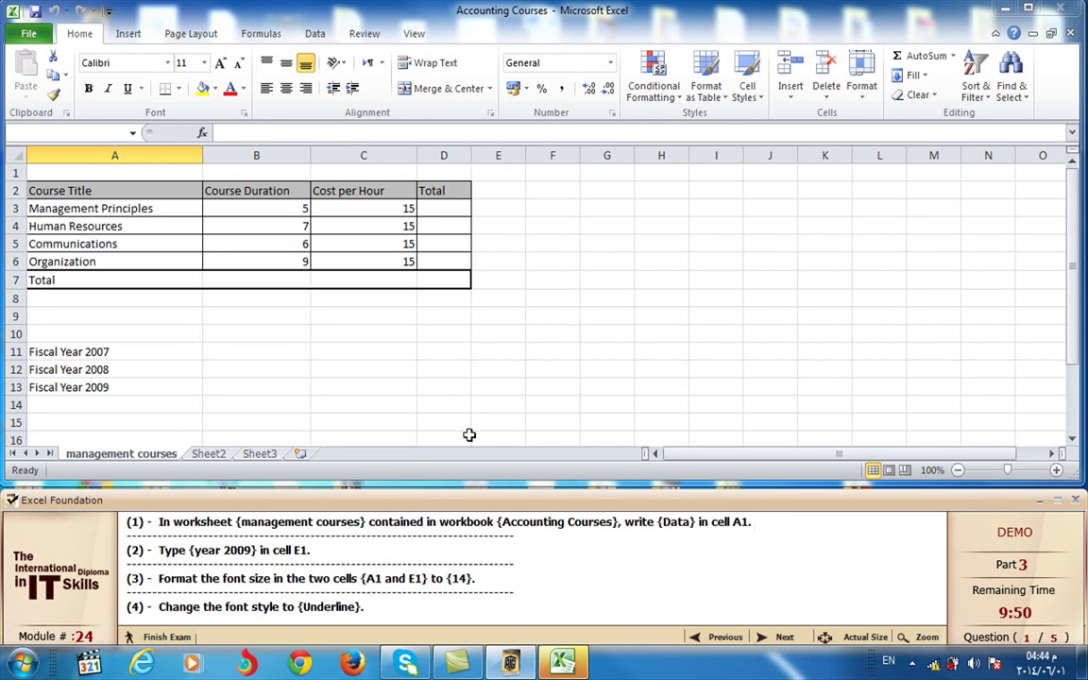
# Enter the heading 'Data' in cell A1 and 'year 2009' in cell E1
pyautogui.click(133, 174)
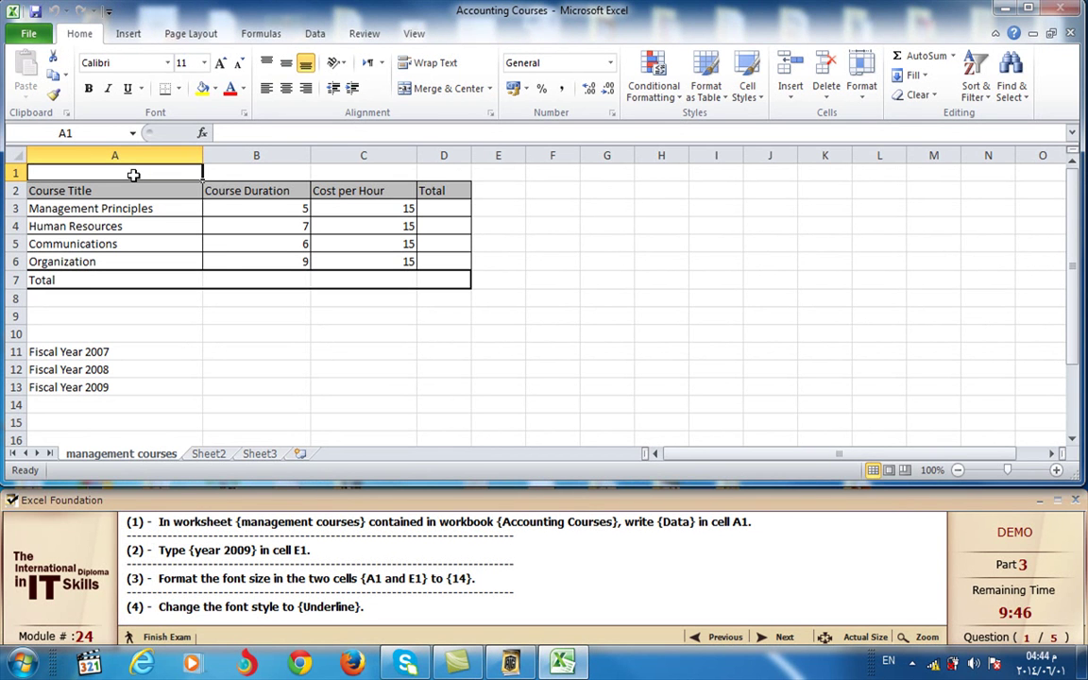
pyautogui.write('D')
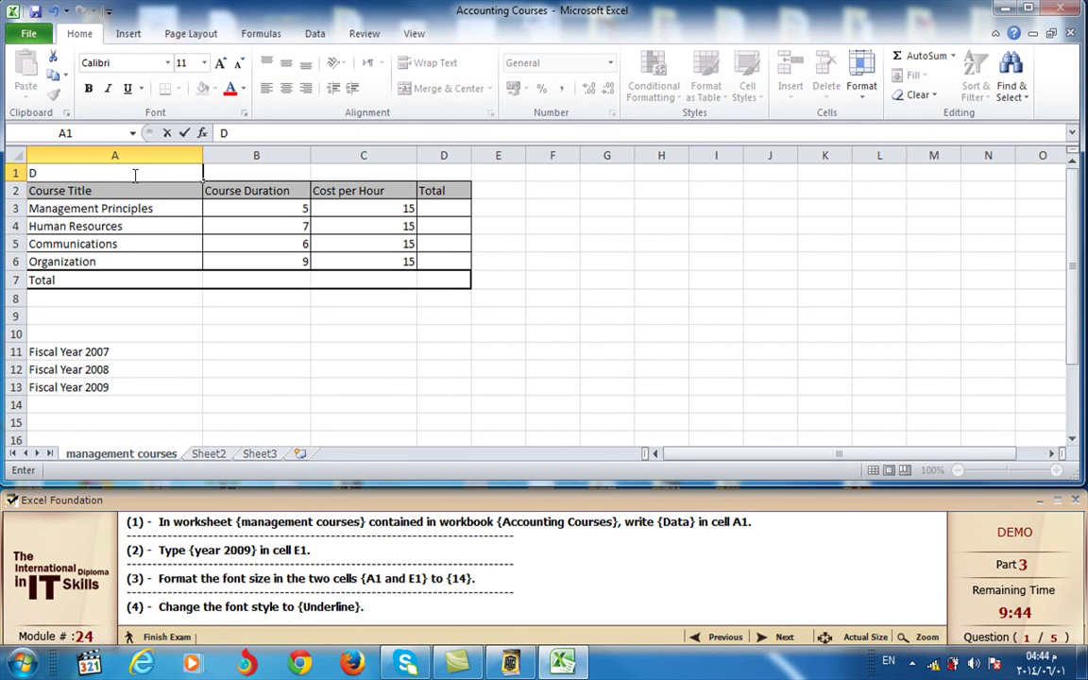
pyautogui.write('ata')
pyautogui.press('Return')
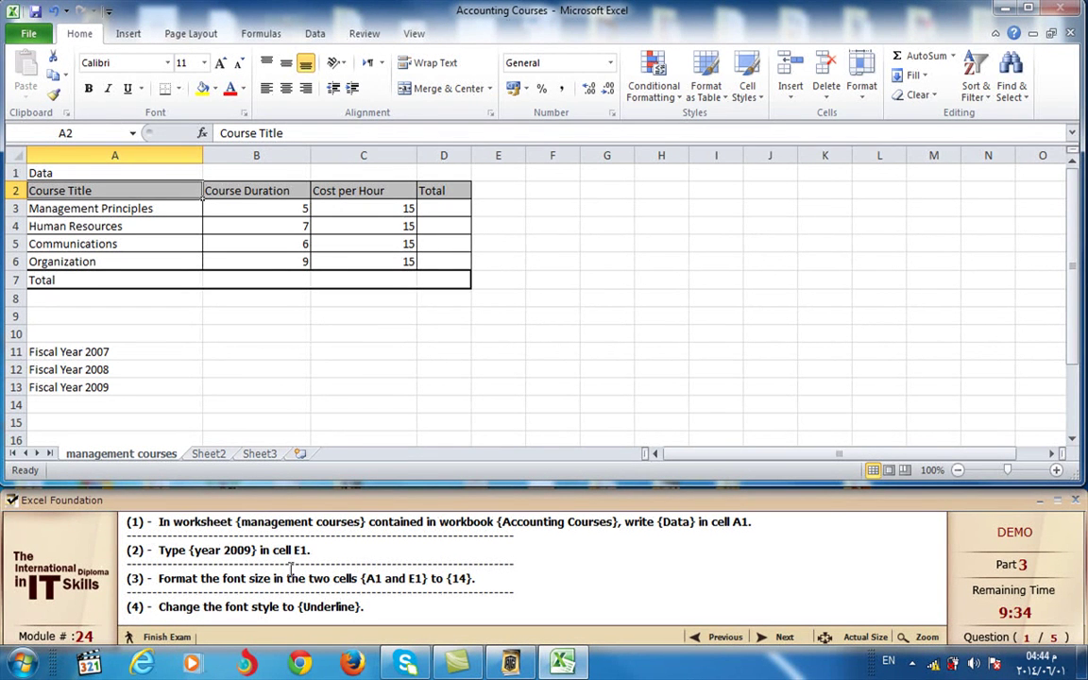
pyautogui.click(503, 172)
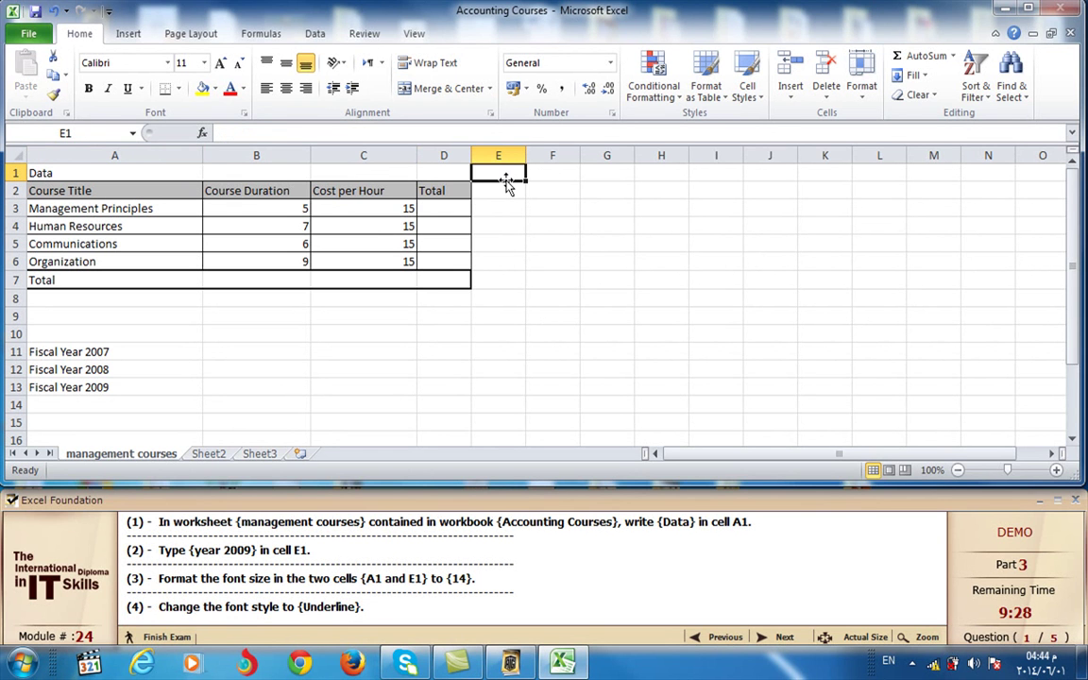
pyautogui.write('y')
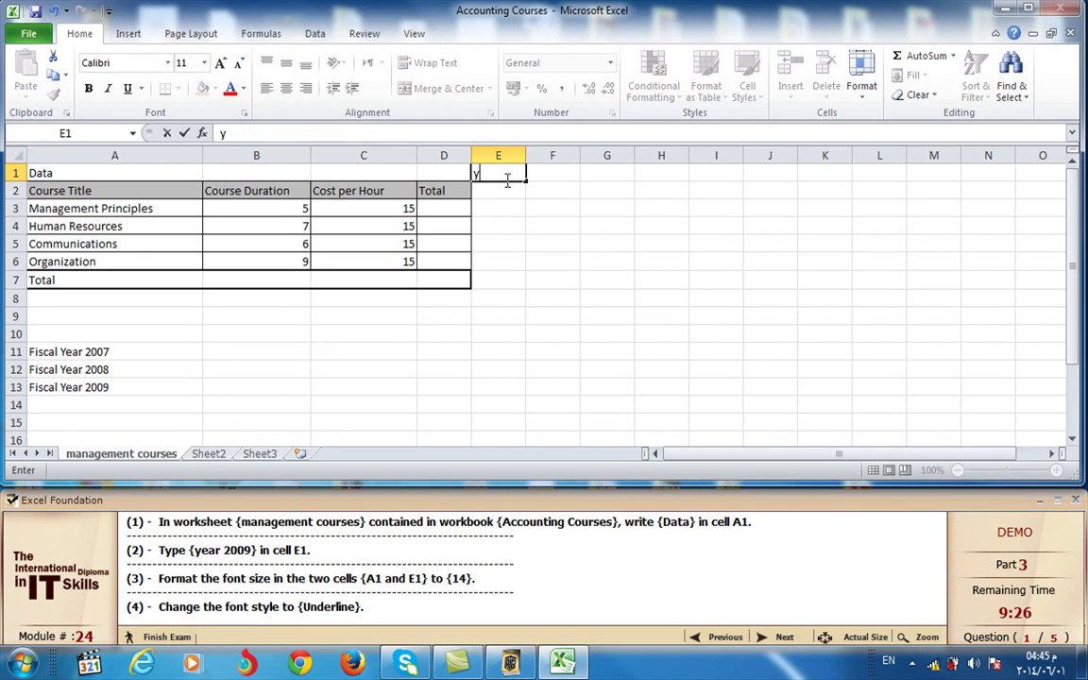
pyautogui.write('ear ')
pyautogui.write('2009')
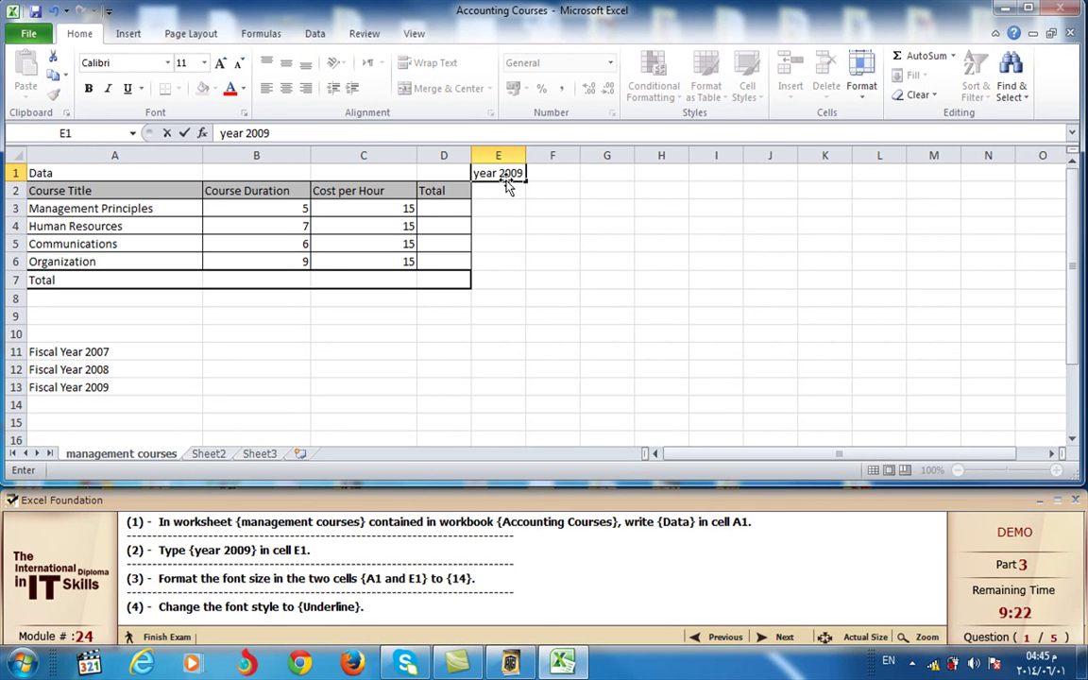
pyautogui.click(508, 187)
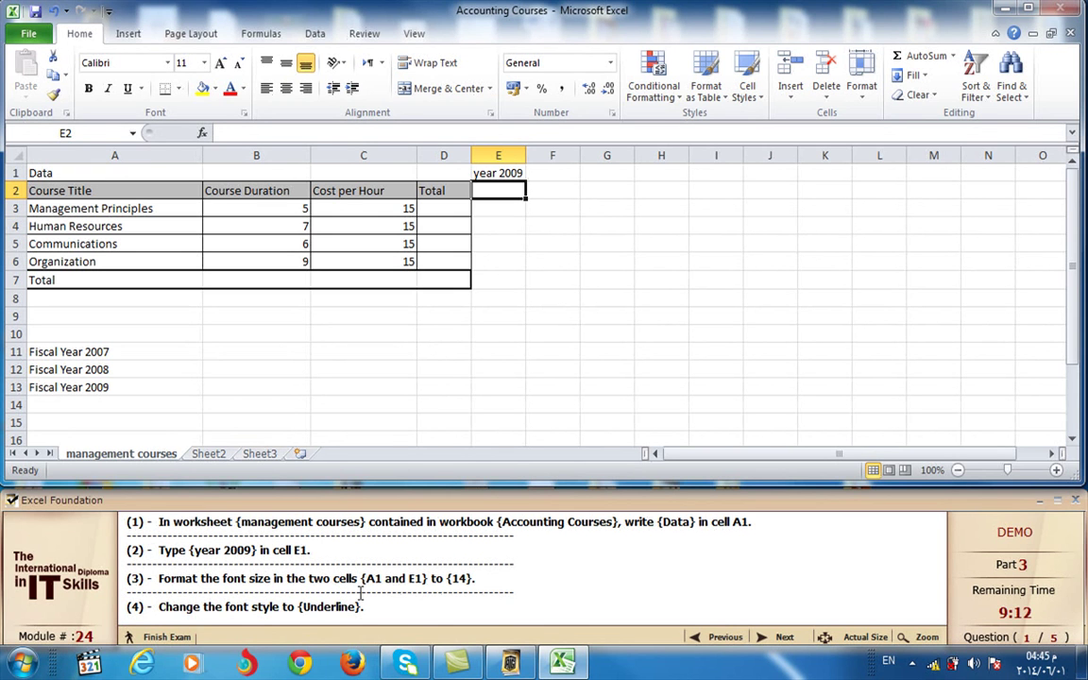
# Set 'Data' in A1 and 'year 2009' in E1 to font size 14
pyautogui.click(149, 171)
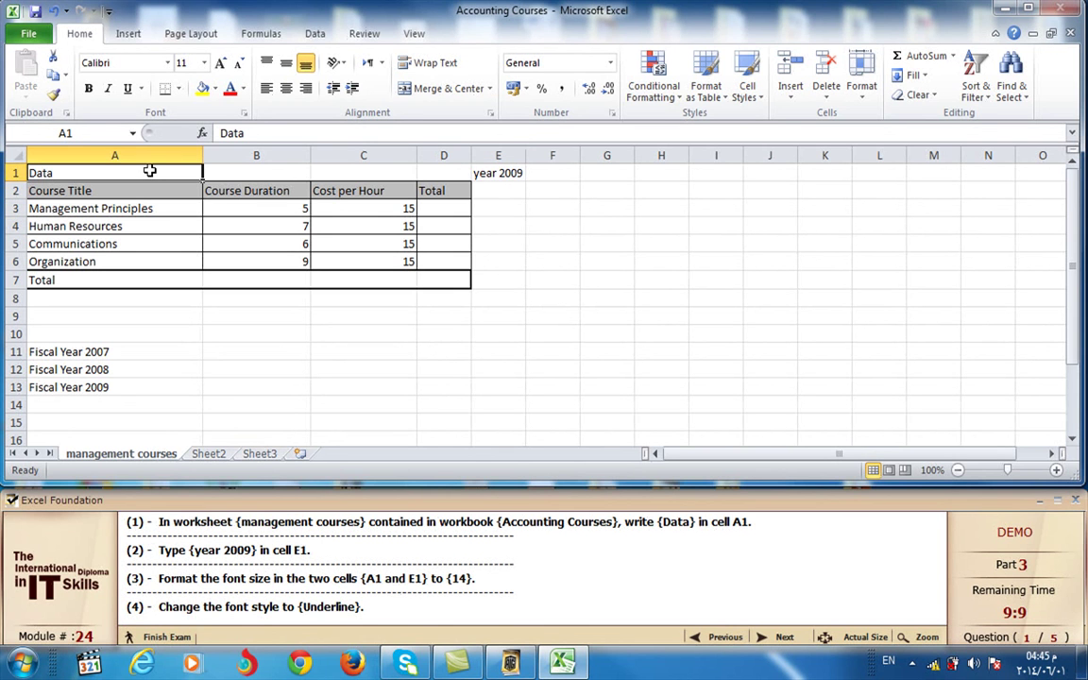
pyautogui.click(204, 64)
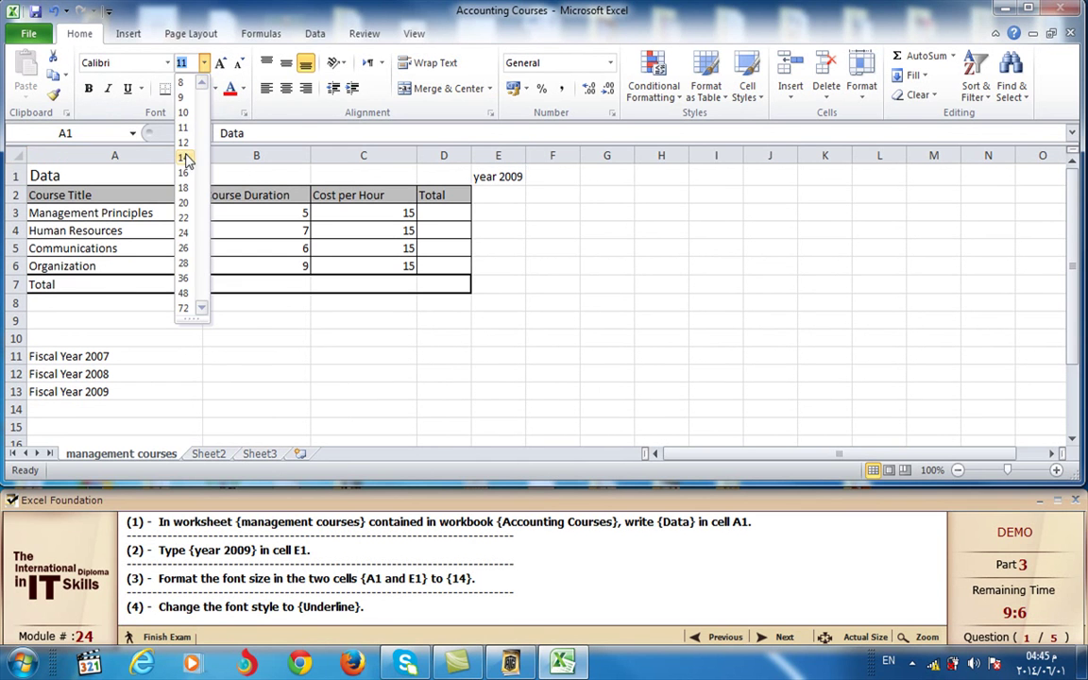
pyautogui.click(185, 155)
pyautogui.click(497, 176)
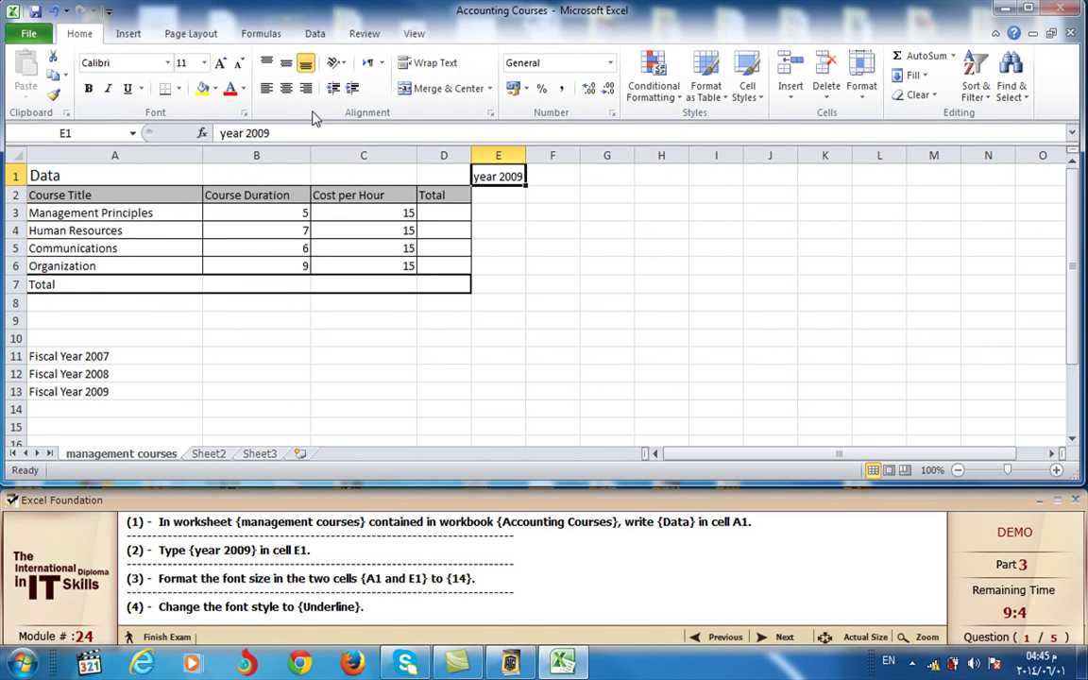
pyautogui.click(205, 64)
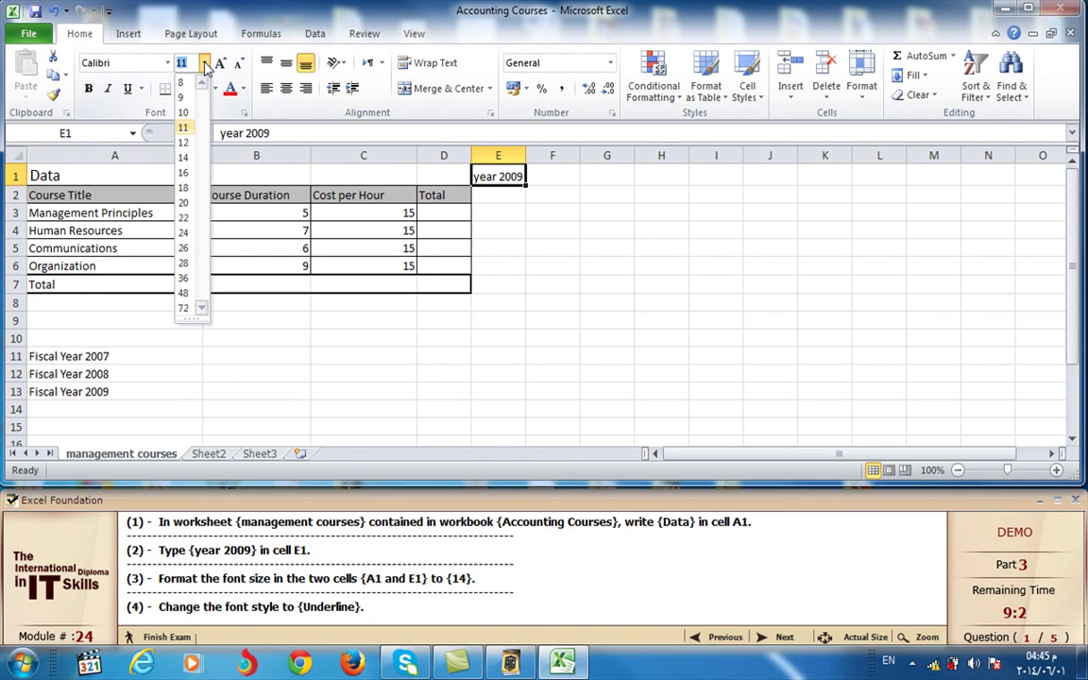
pyautogui.click(184, 155)
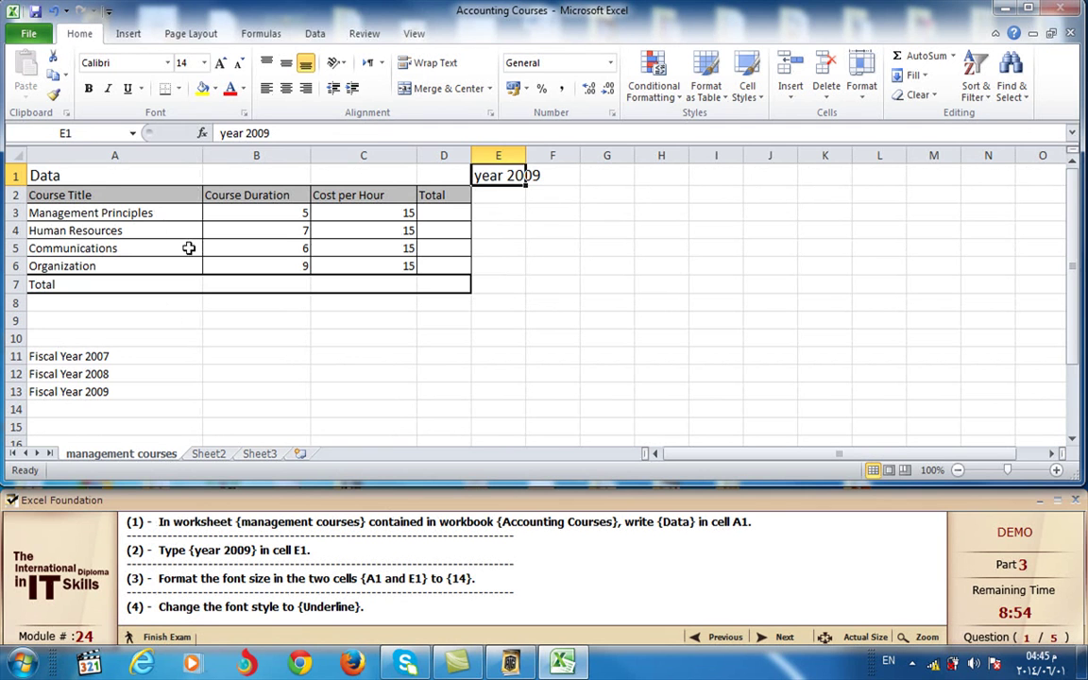
# Underline the headings in cells A1 and E1
pyautogui.click(115, 178)
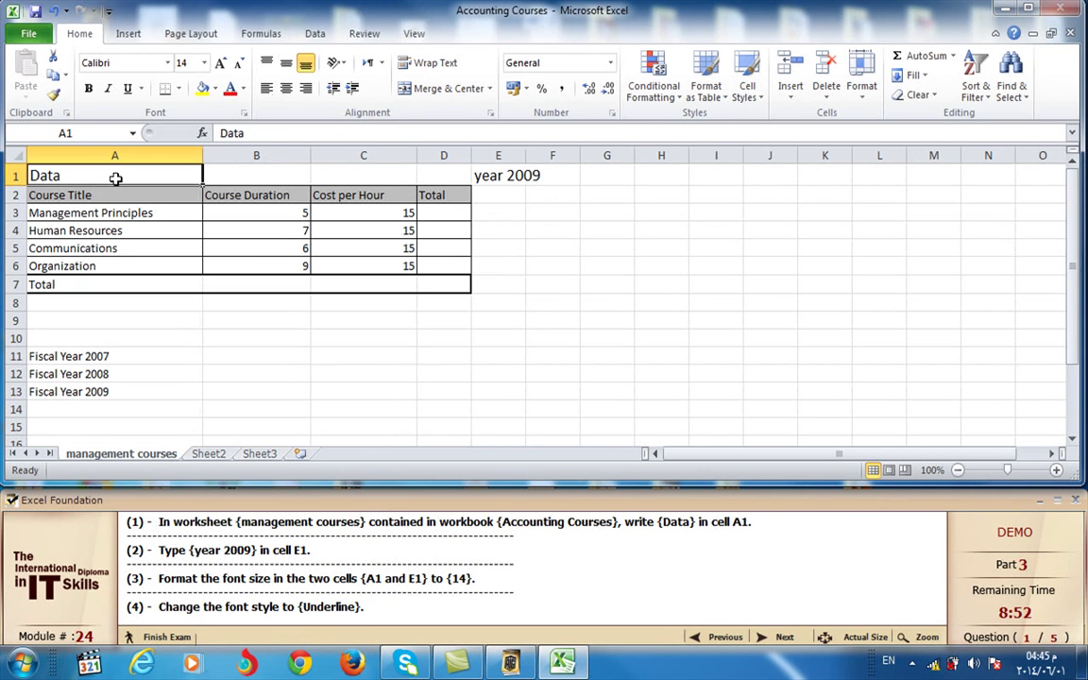
pyautogui.click(128, 88)
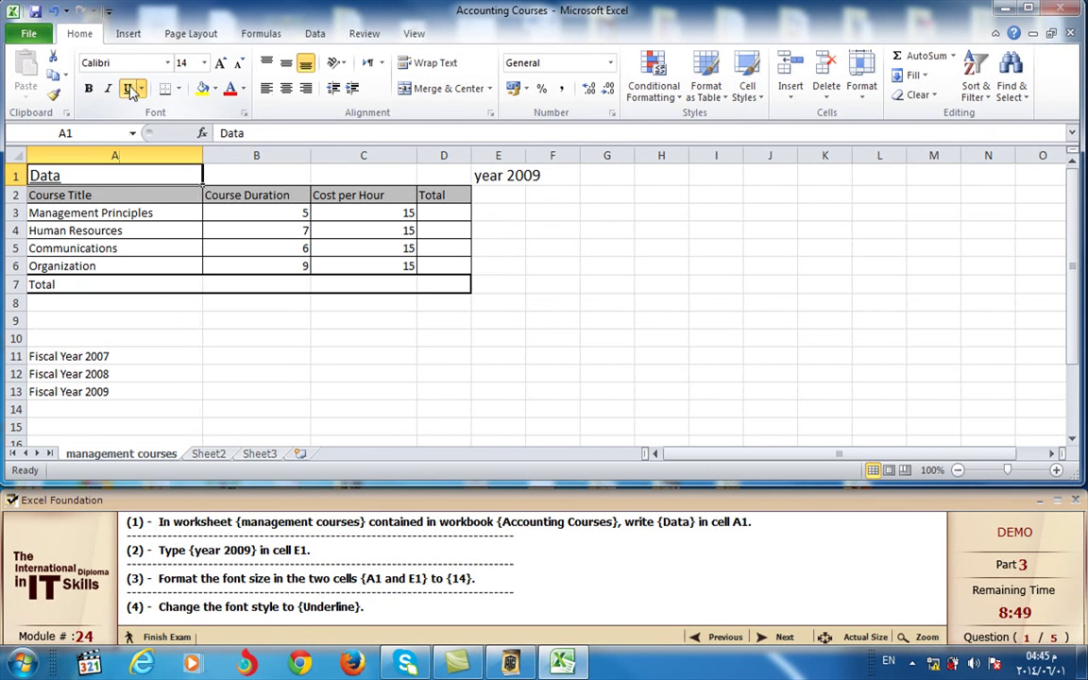
pyautogui.click(498, 180)
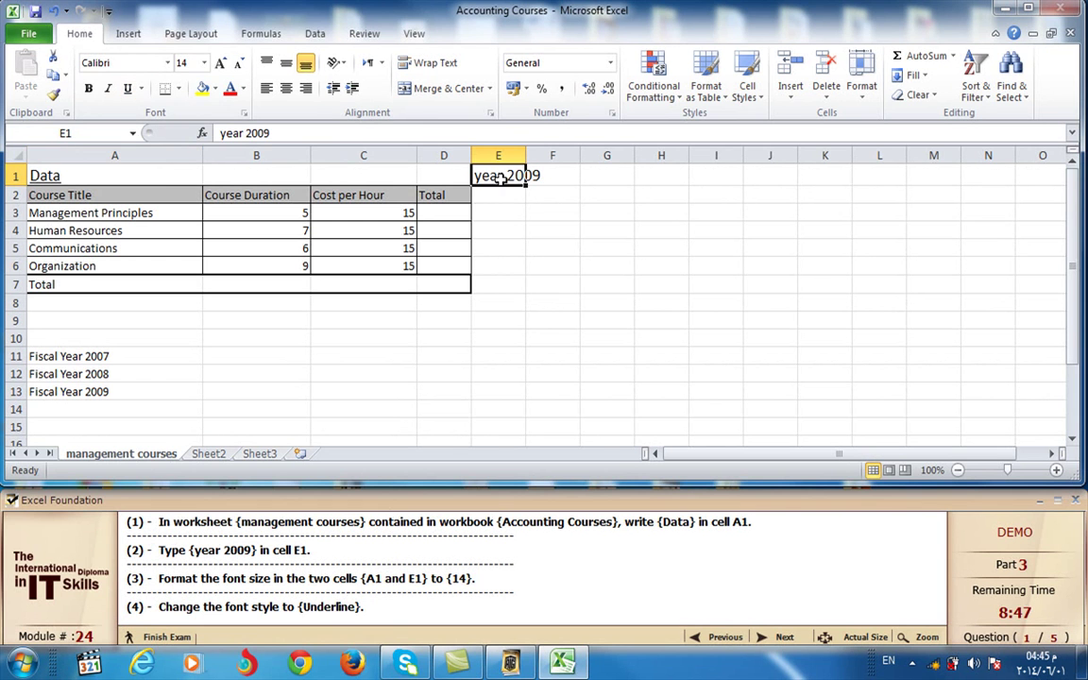
pyautogui.click(129, 87)
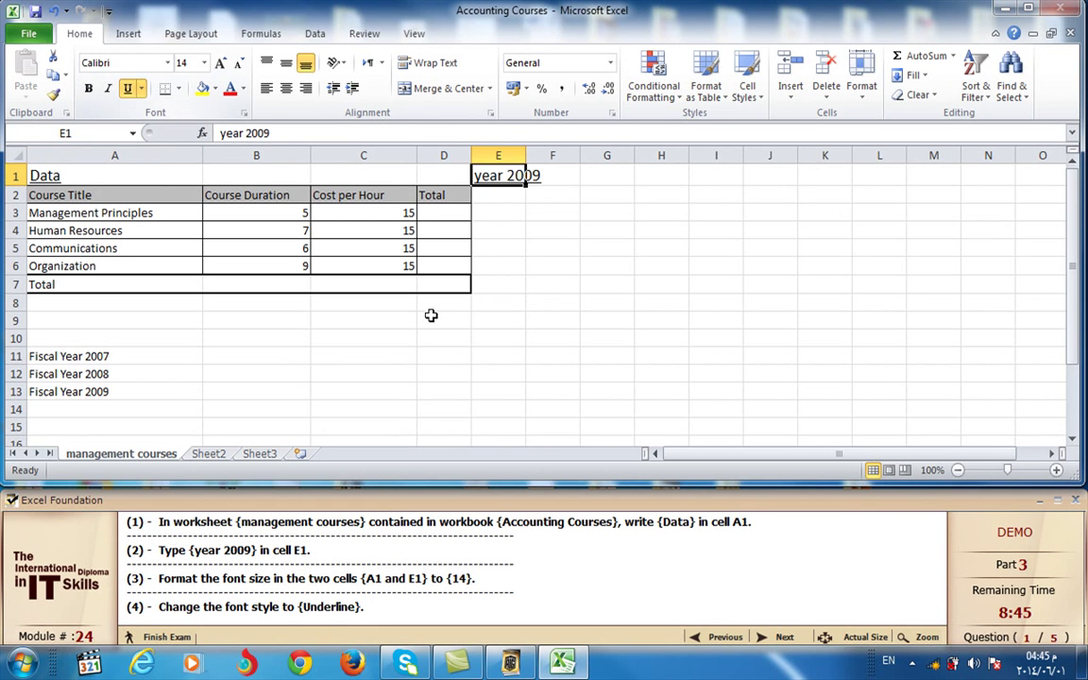
# Go to question 2 and enter the first total formula =B3*C3 in D3
pyautogui.click(783, 638)
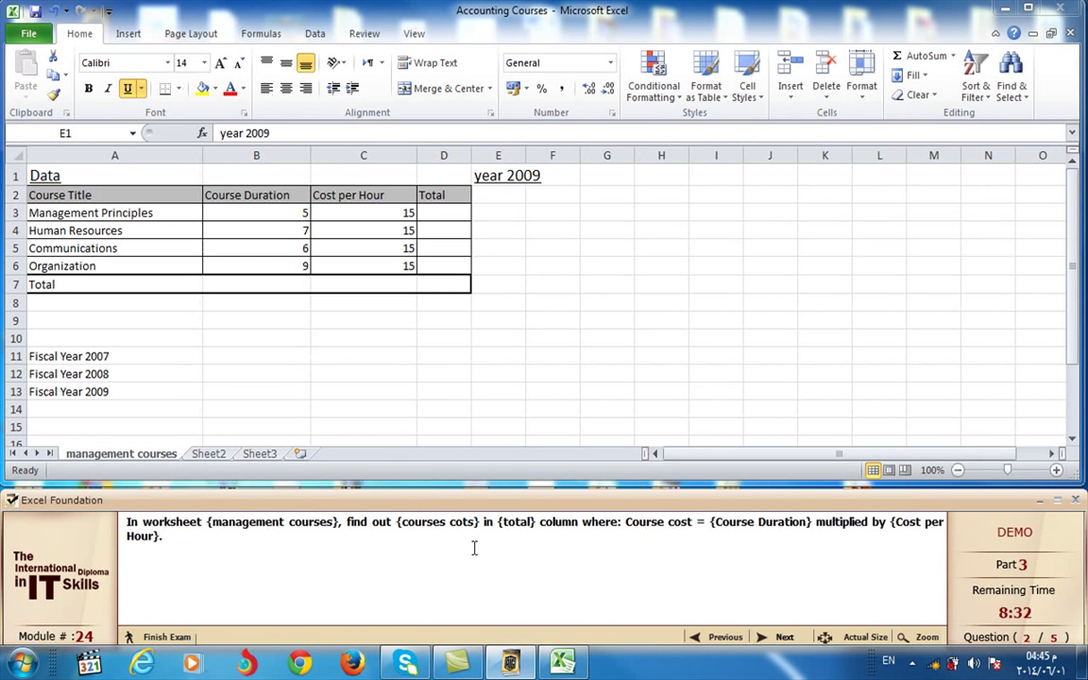
pyautogui.click(435, 212)
pyautogui.click(436, 212)
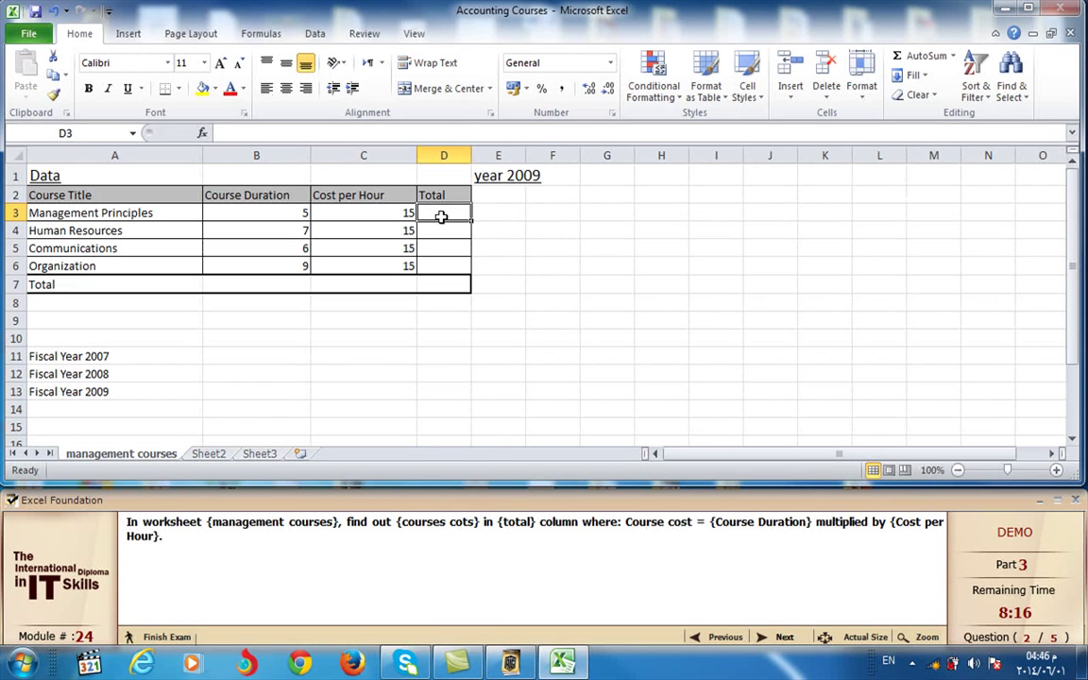
pyautogui.write('=')
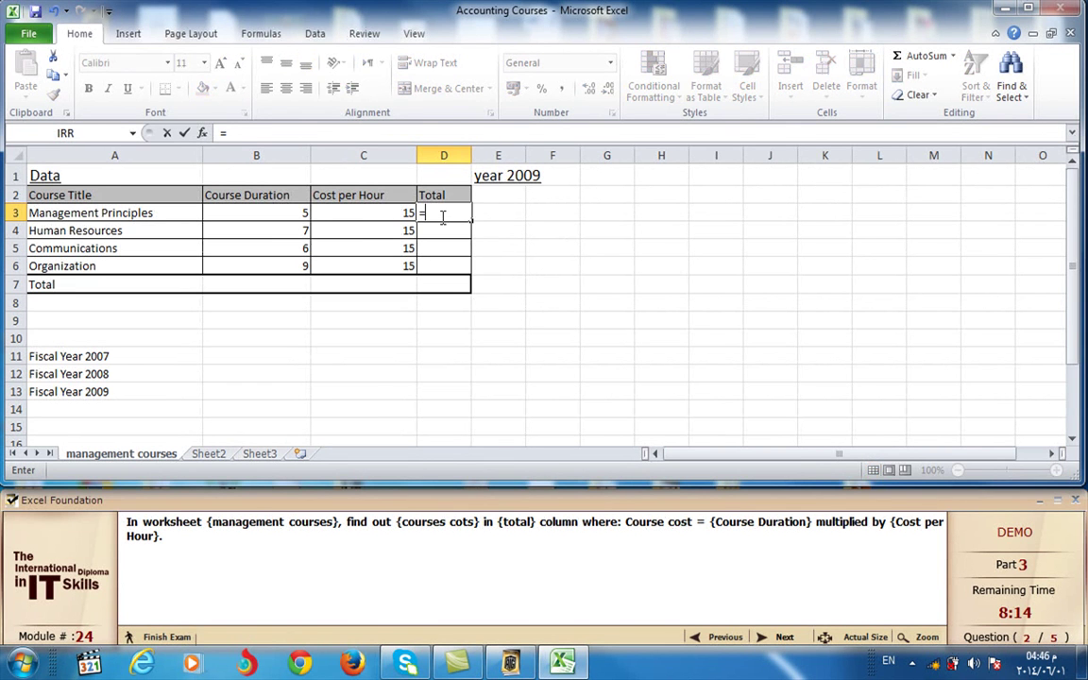
pyautogui.click(278, 215)
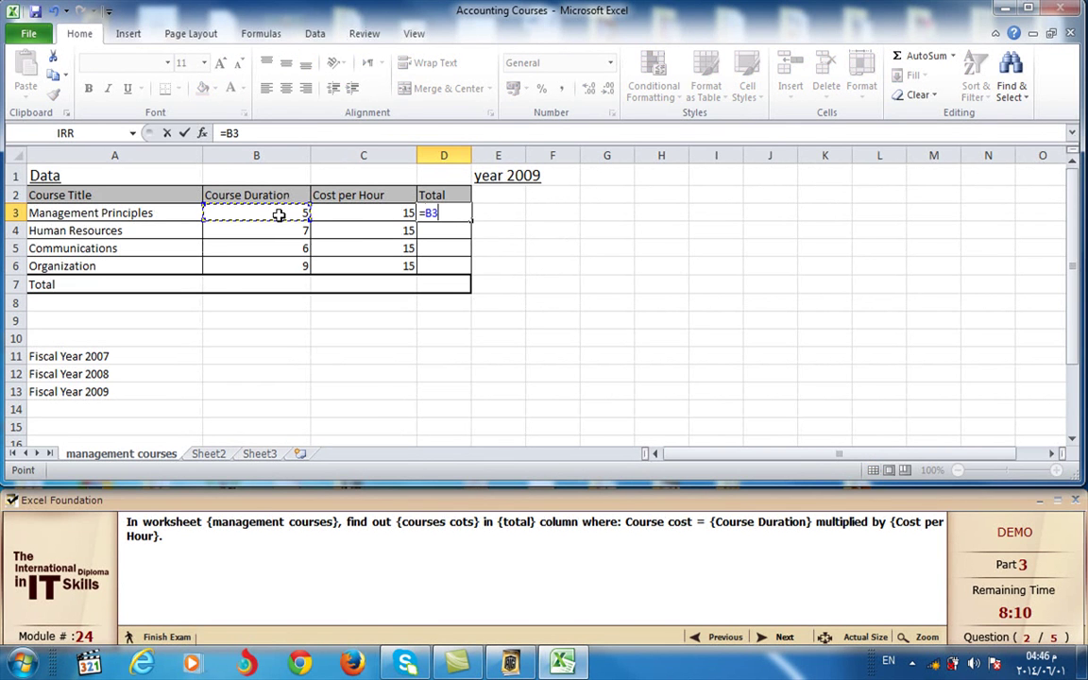
pyautogui.write('*')
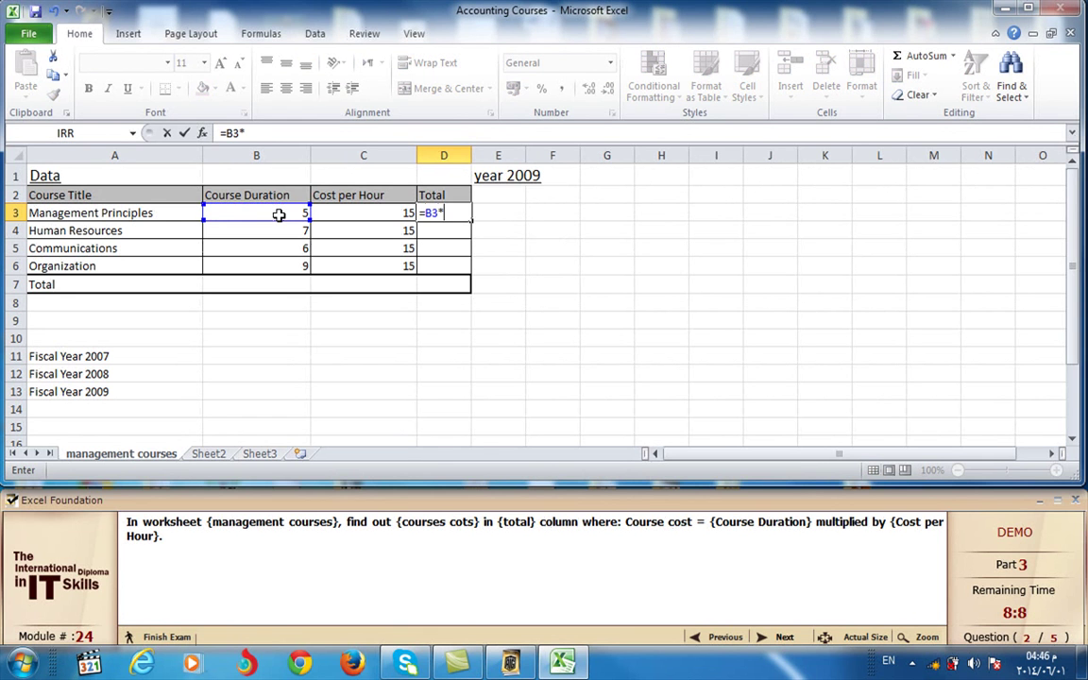
pyautogui.click(335, 215)
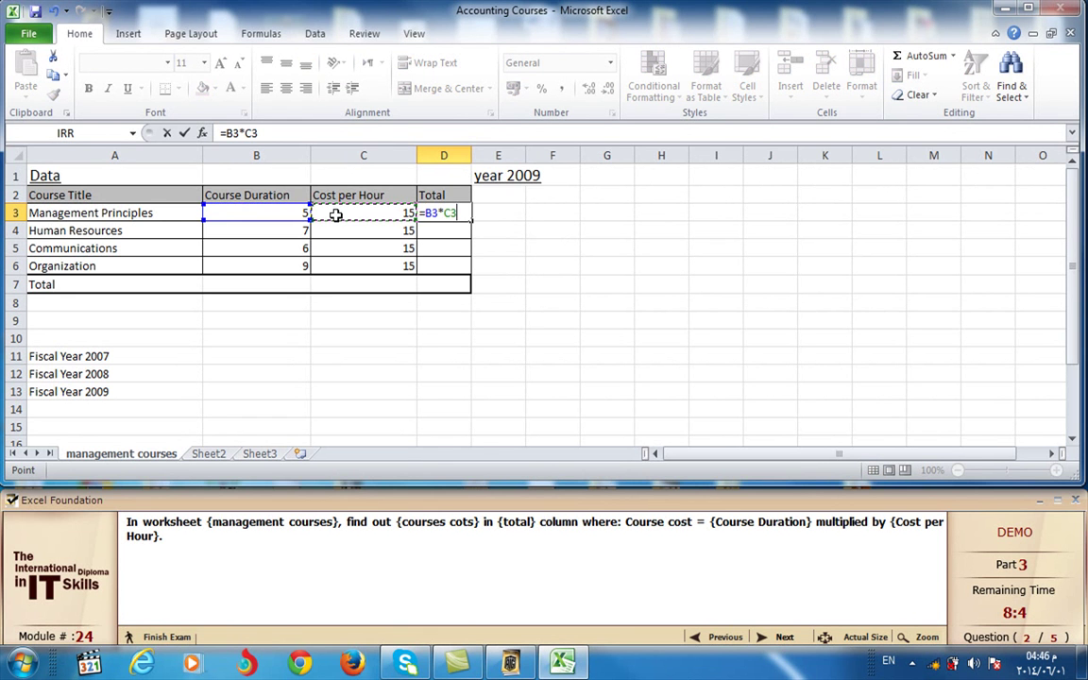
pyautogui.press('Return')
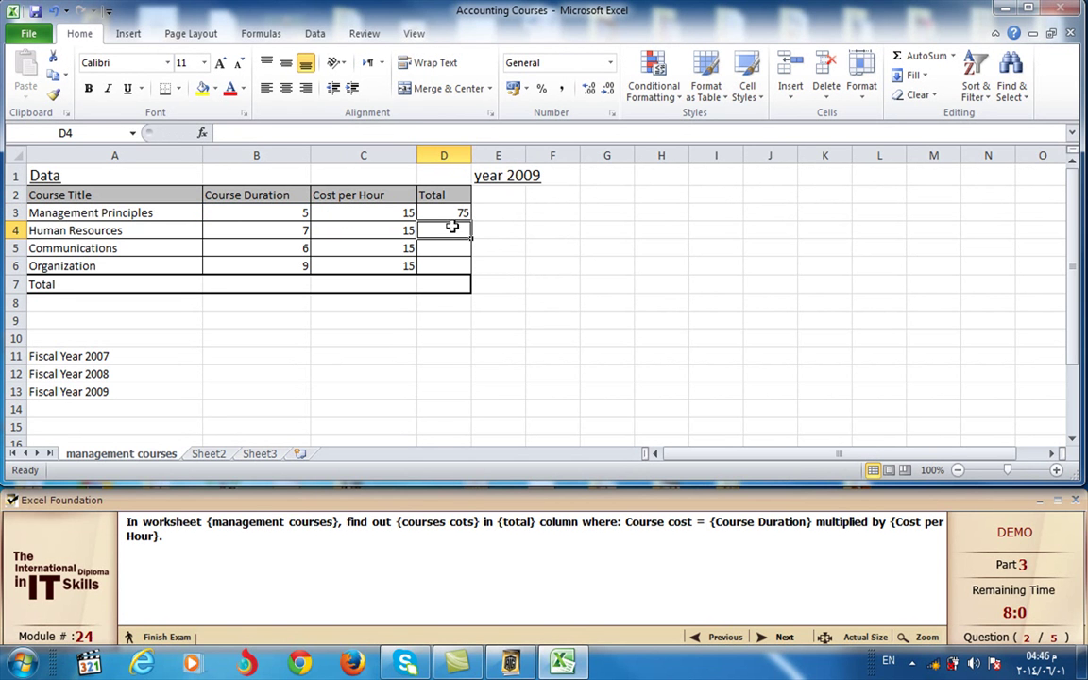
# Fill the total formula down to D6 (75, 105, 90, 135) and advance to question 3
pyautogui.click(451, 214)
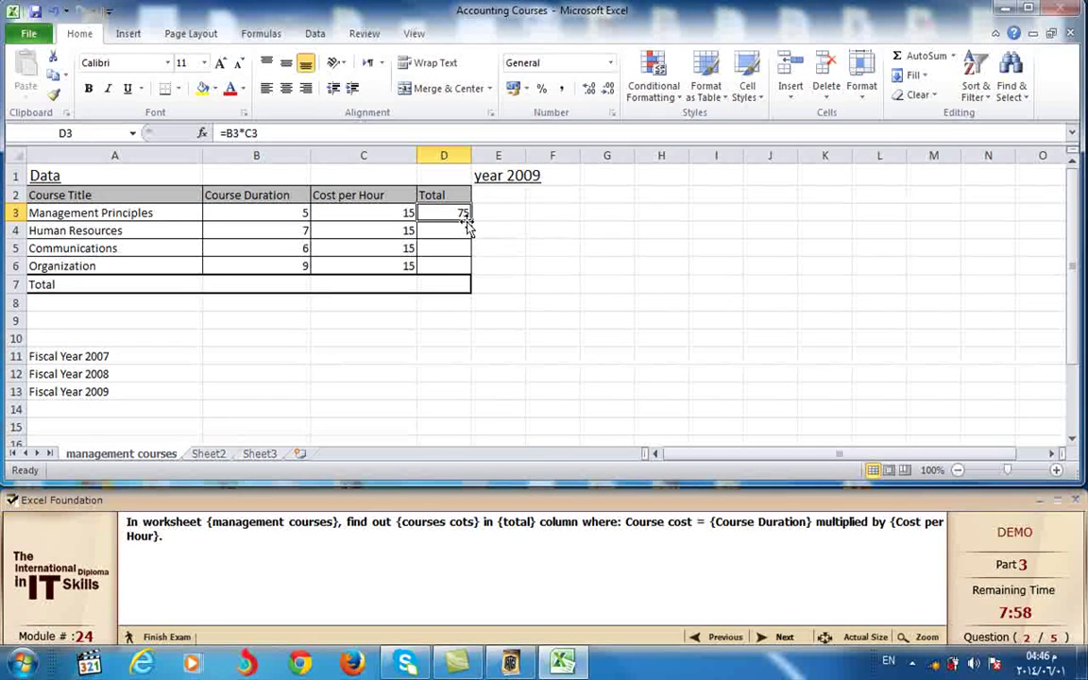
pyautogui.moveTo(471, 221); pyautogui.dragTo(467, 266)
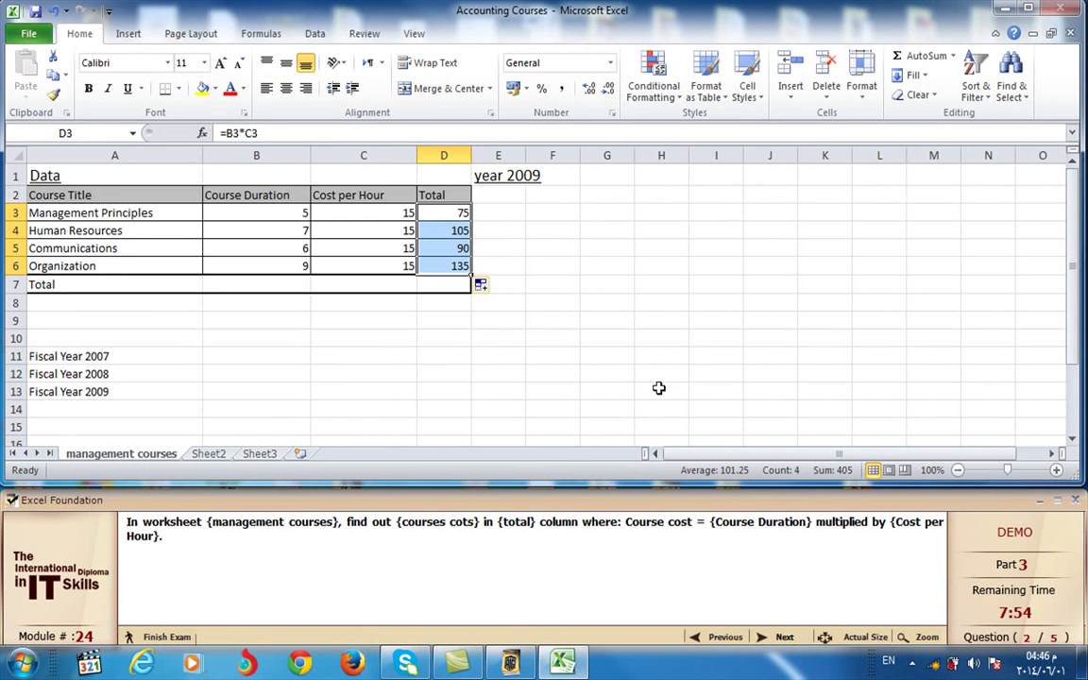
pyautogui.click(784, 638)
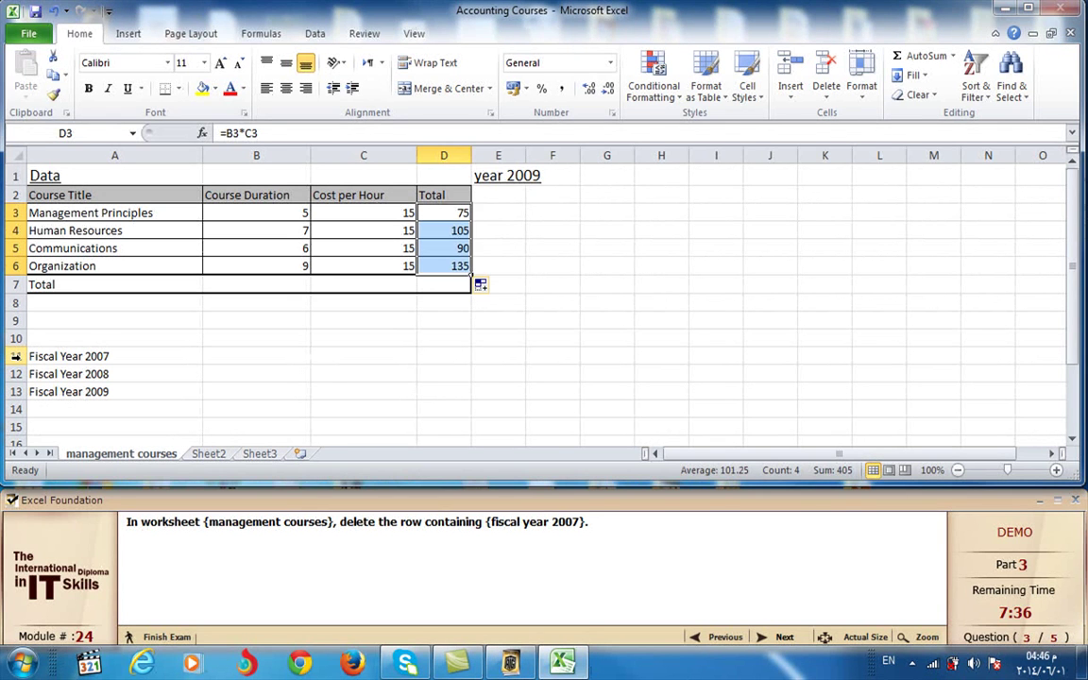
# Delete row 11, the Fiscal Year 2007 row, and advance to question 4
pyautogui.click(16, 356)
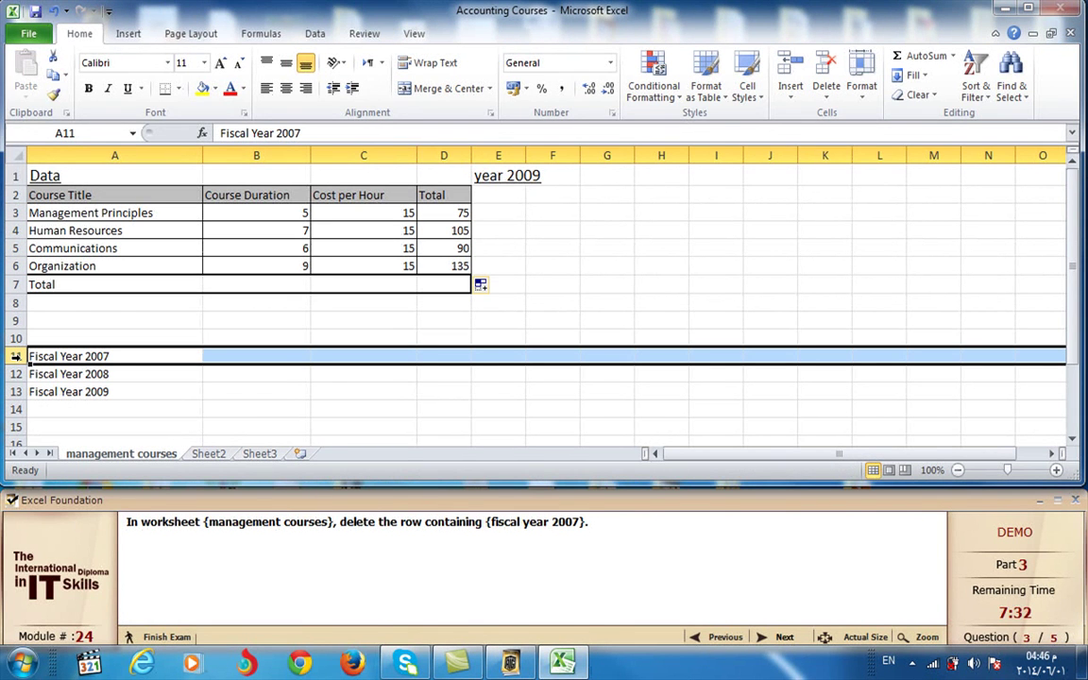
pyautogui.rightClick(16, 356)
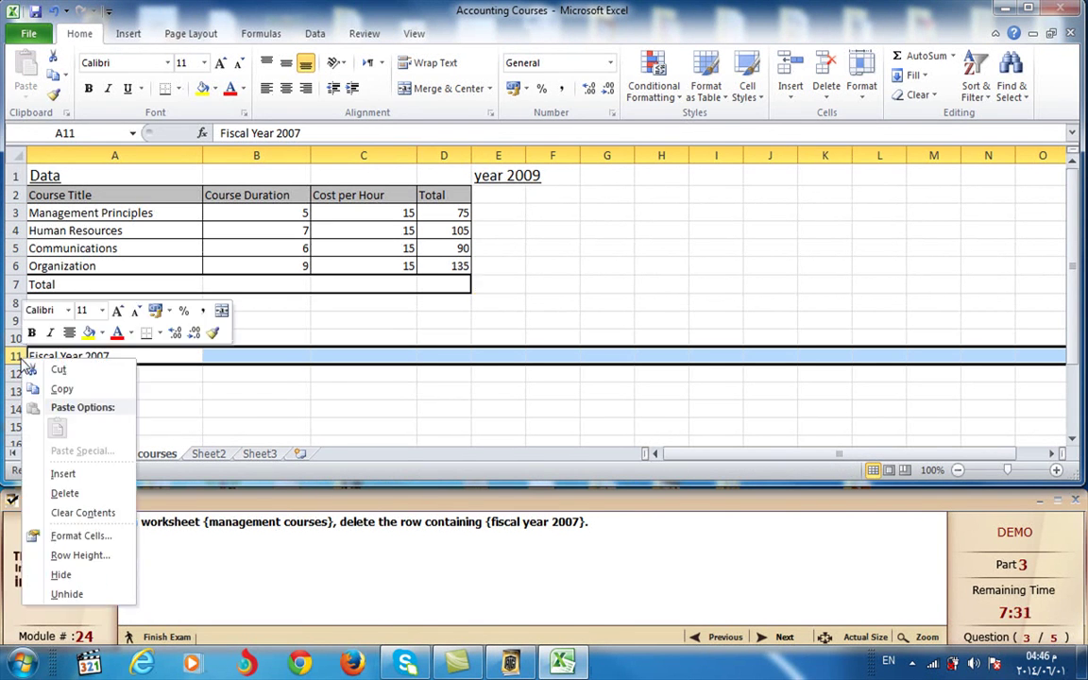
pyautogui.click(64, 493)
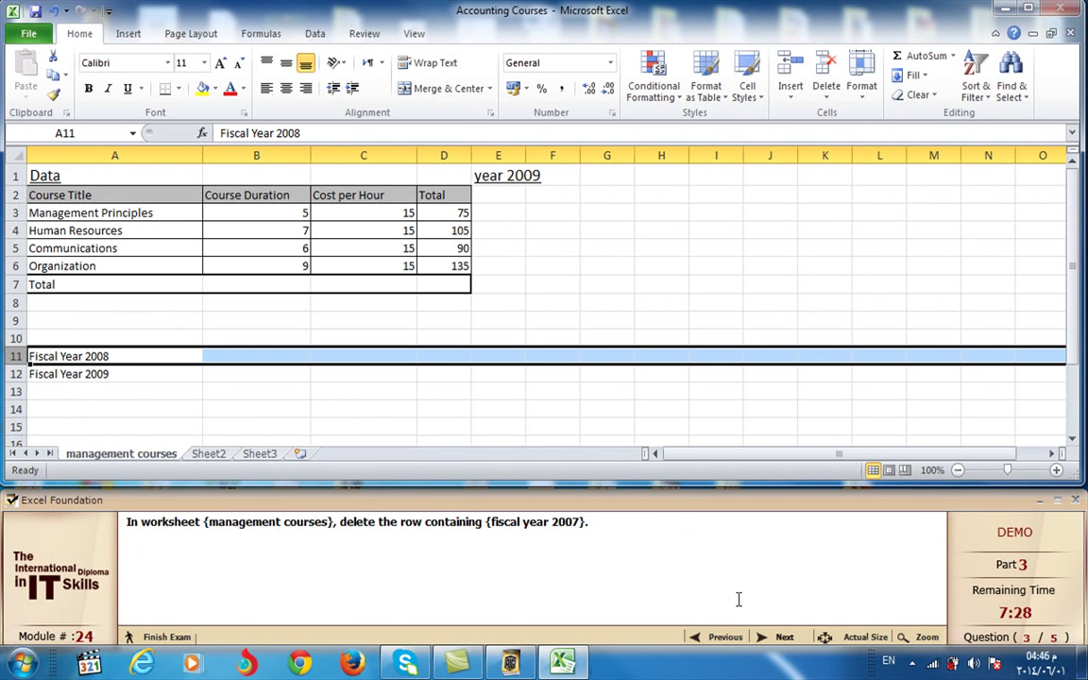
pyautogui.click(782, 637)
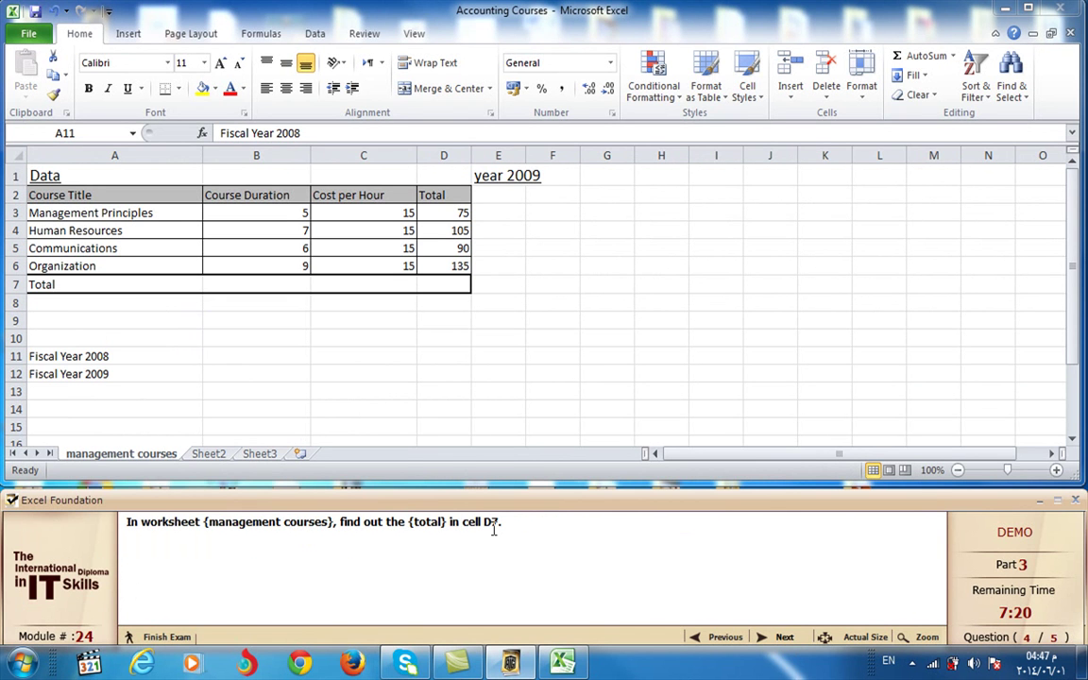
# AutoSum the course totals into D7 as =SUM(D3:D6), giving 405, then advance to question 5
pyautogui.click(445, 284)
pyautogui.click(446, 285)
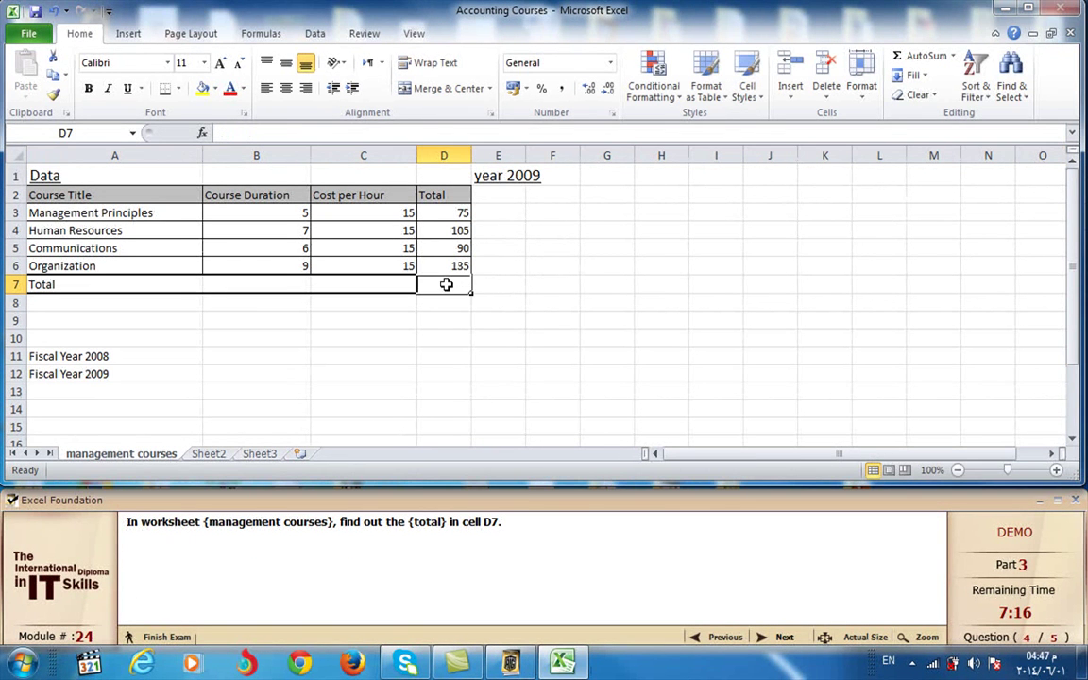
pyautogui.click(550, 264)
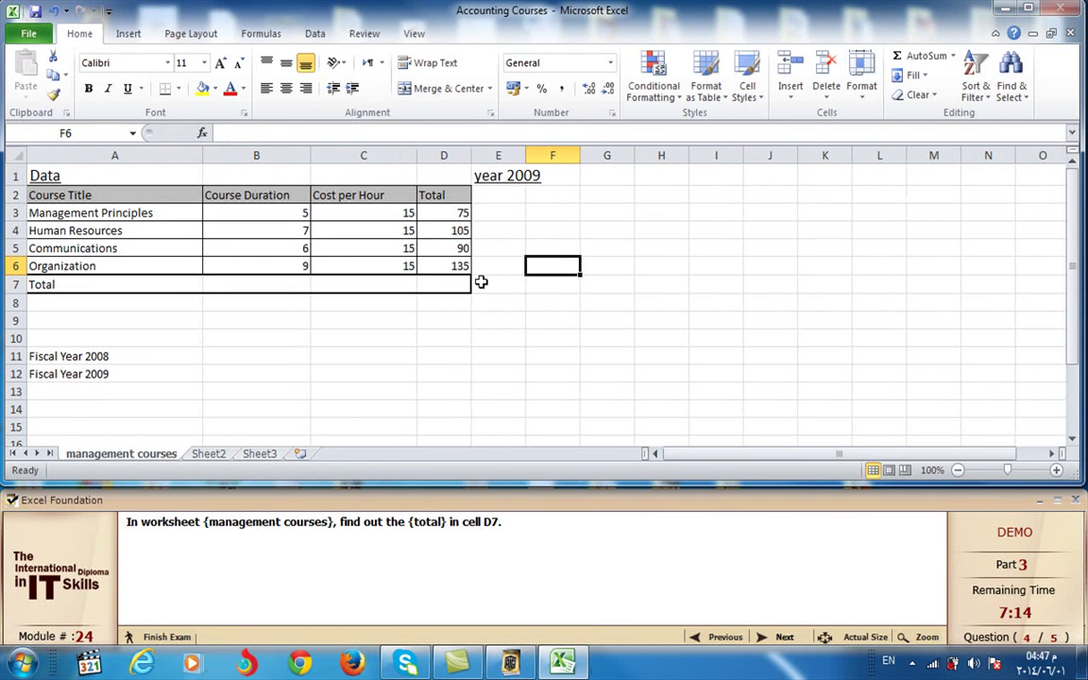
pyautogui.click(440, 285)
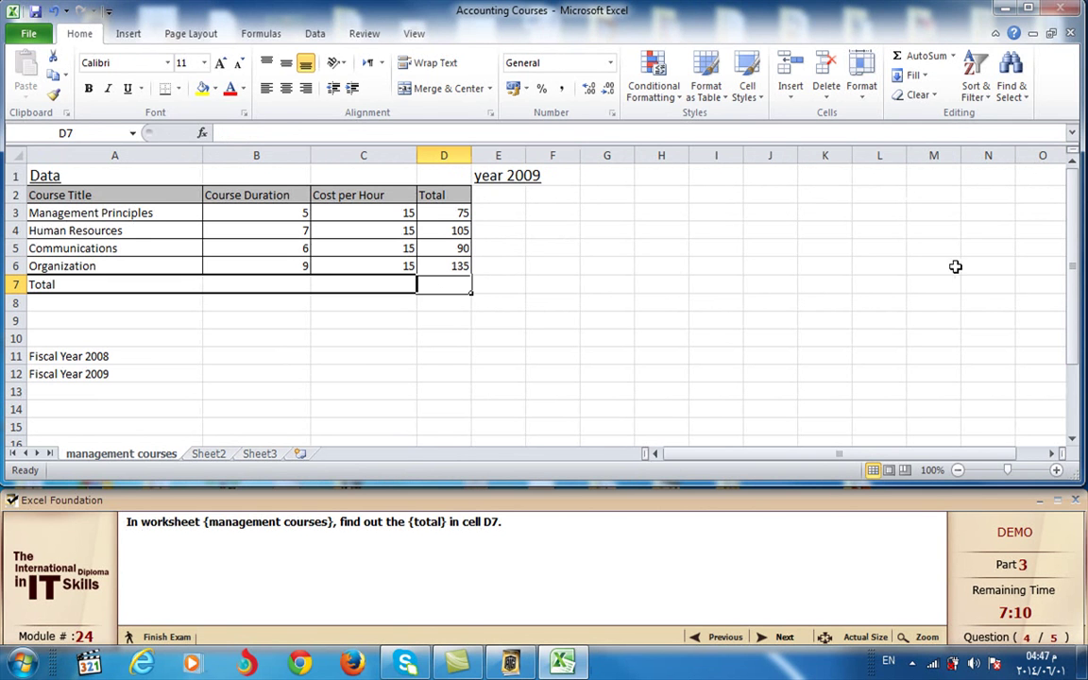
pyautogui.click(927, 64)
pyautogui.click(925, 62)
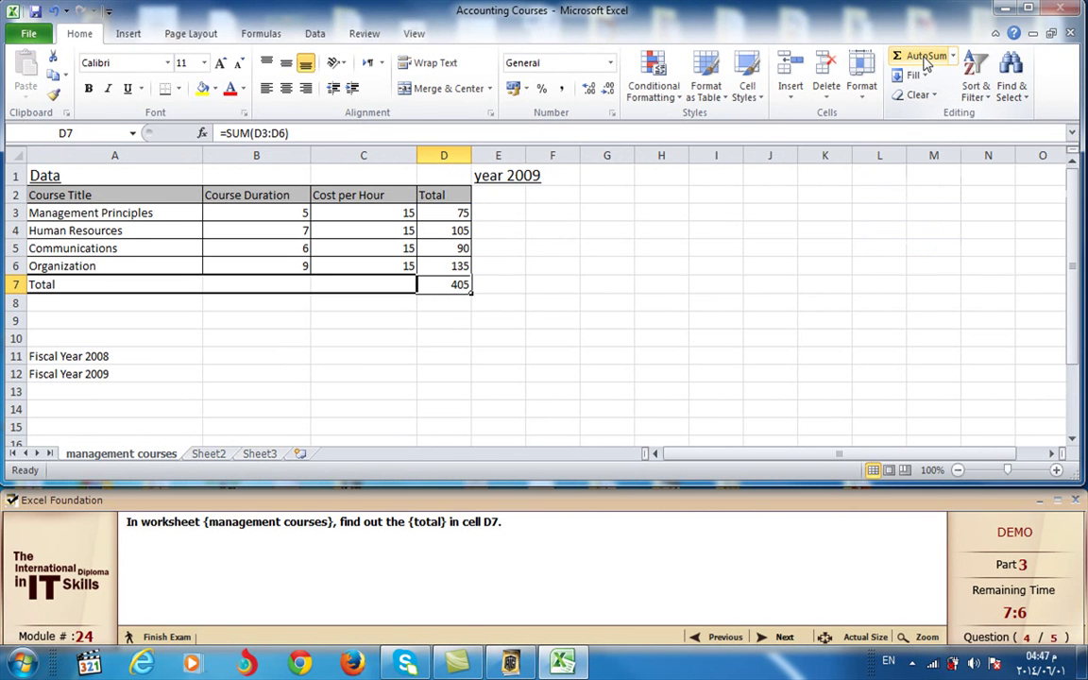
pyautogui.click(785, 638)
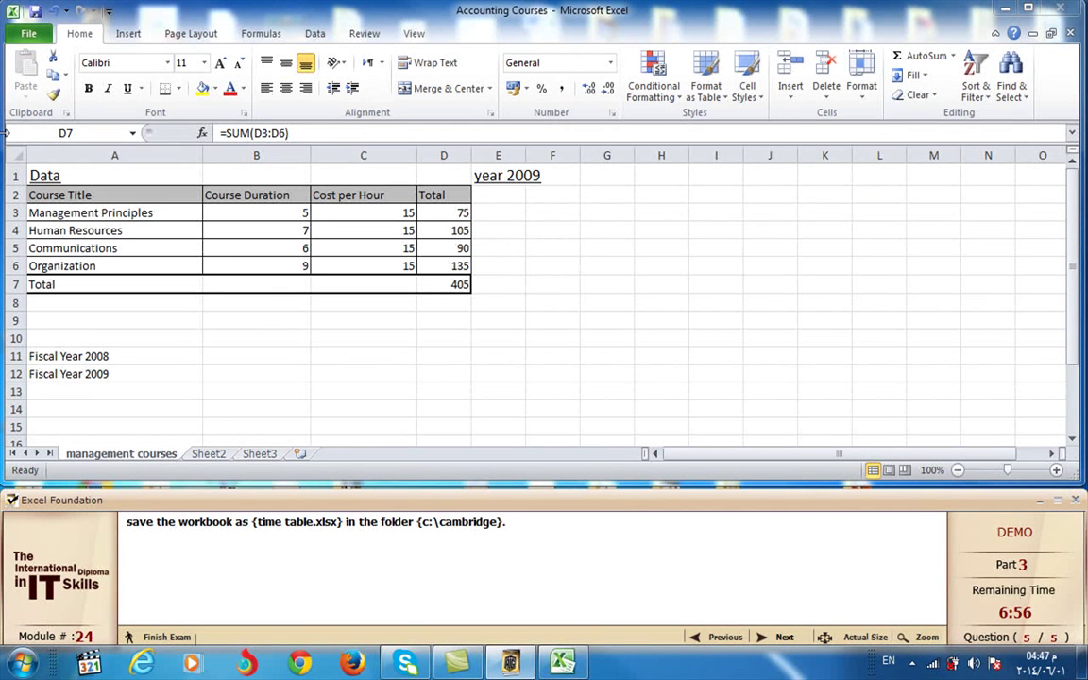
# Save the workbook as 'time table' in C:\Cambridge and move past the final question
pyautogui.click(32, 39)
pyautogui.click(31, 37)
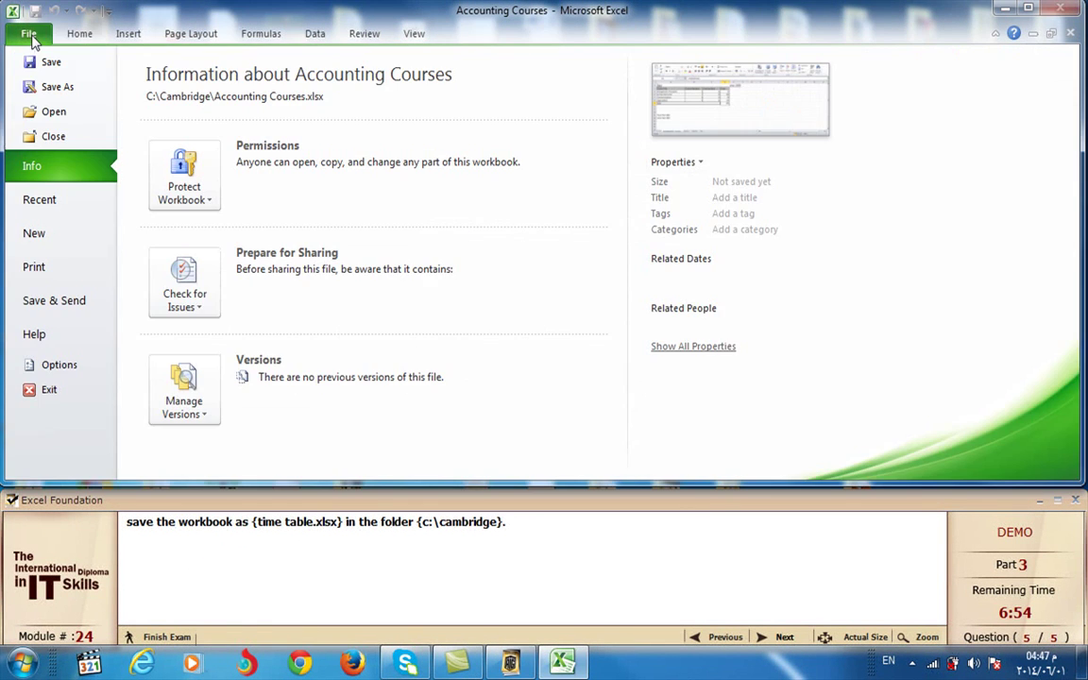
pyautogui.click(58, 88)
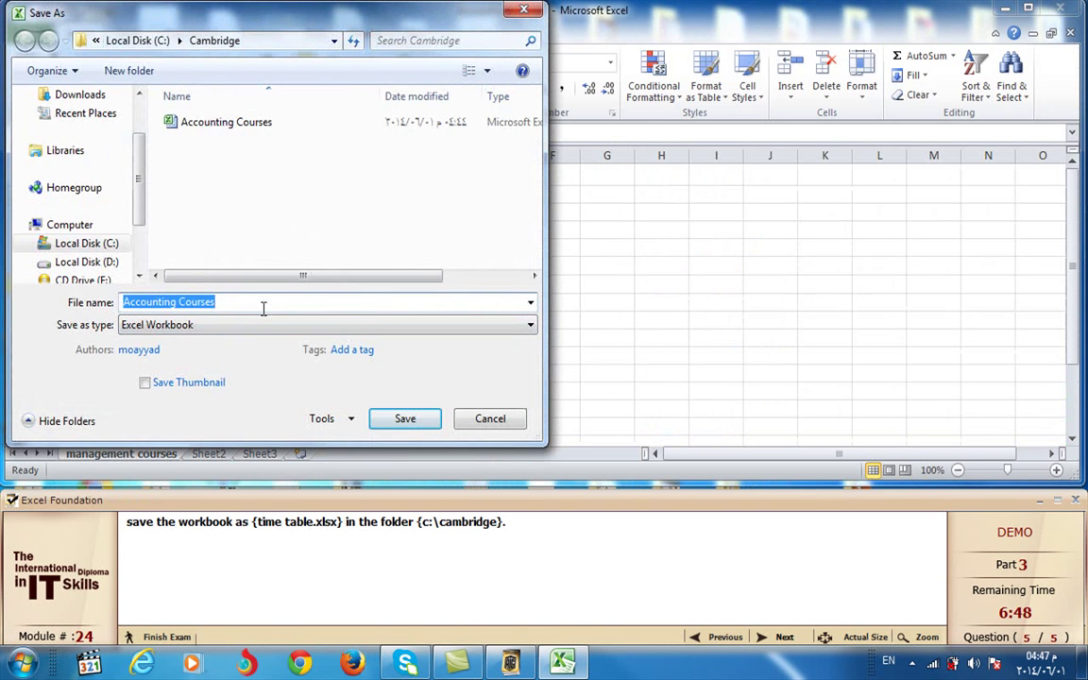
pyautogui.write('time t')
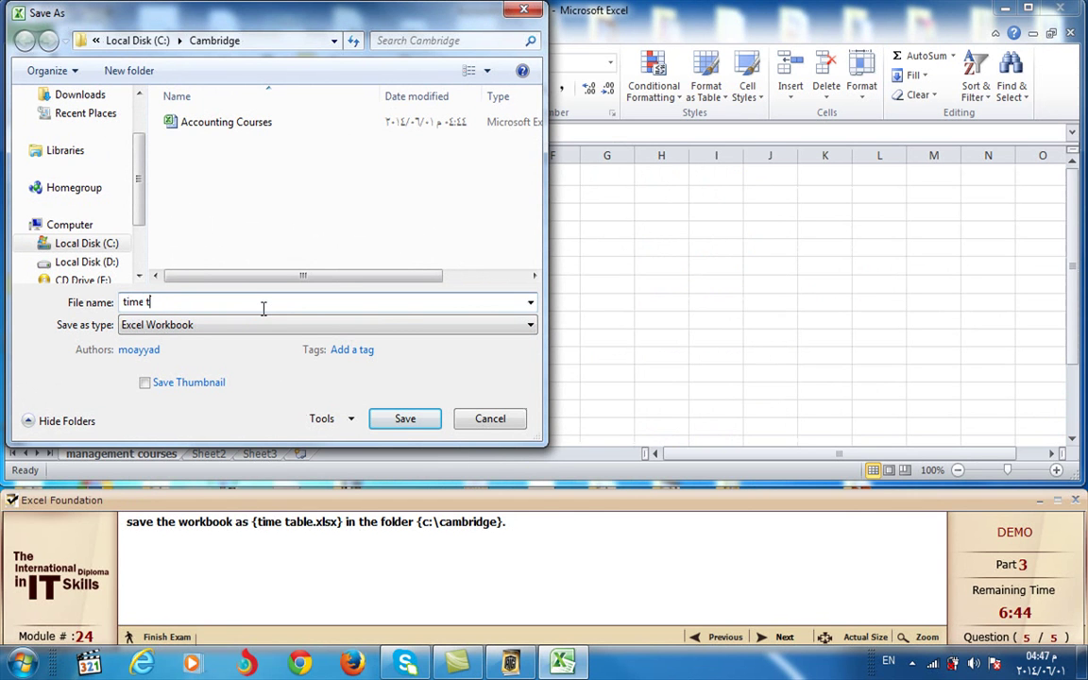
pyautogui.write('abl')
pyautogui.write('e')
pyautogui.click(404, 418)
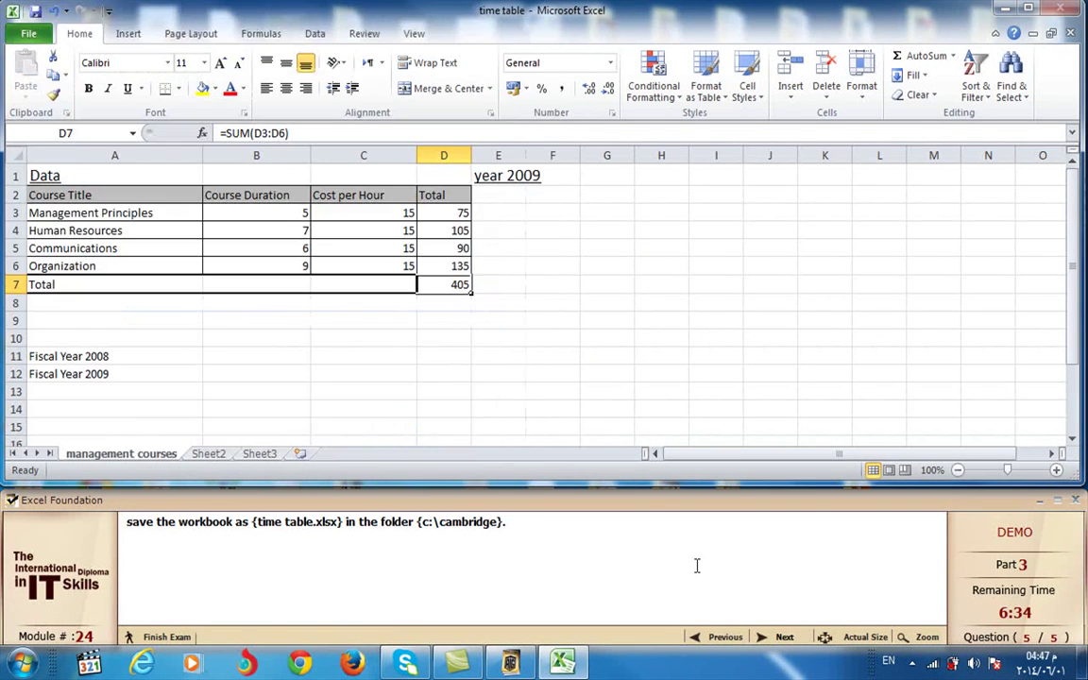
pyautogui.click(787, 638)
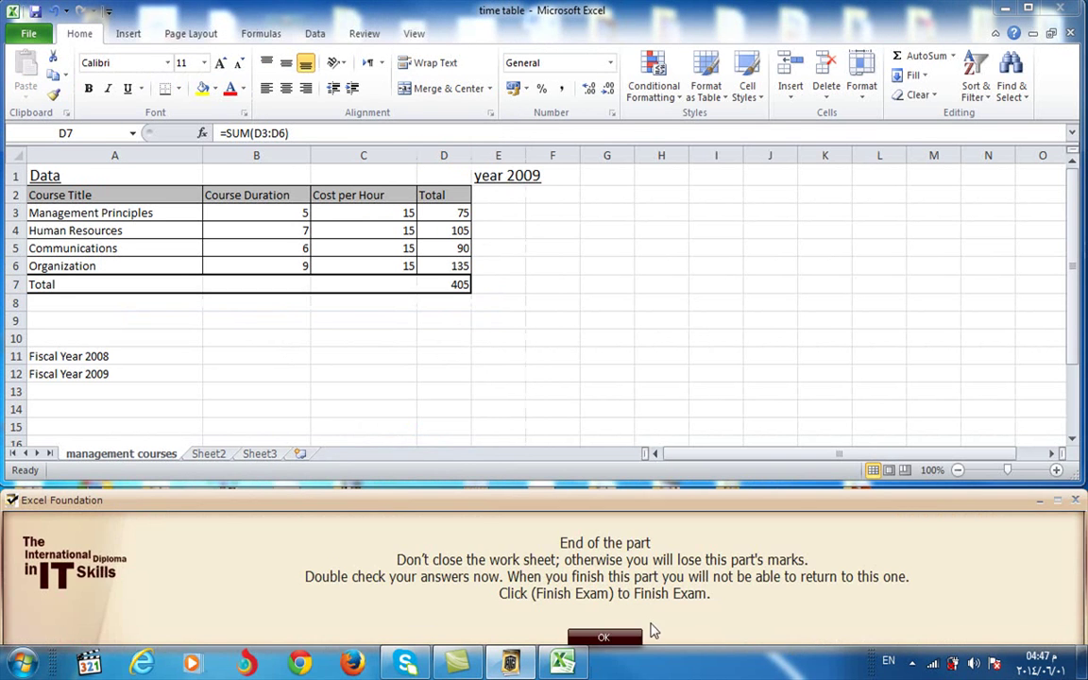
# Dismiss the end-of-part notice and confirm finishing the exam
pyautogui.click(630, 636)
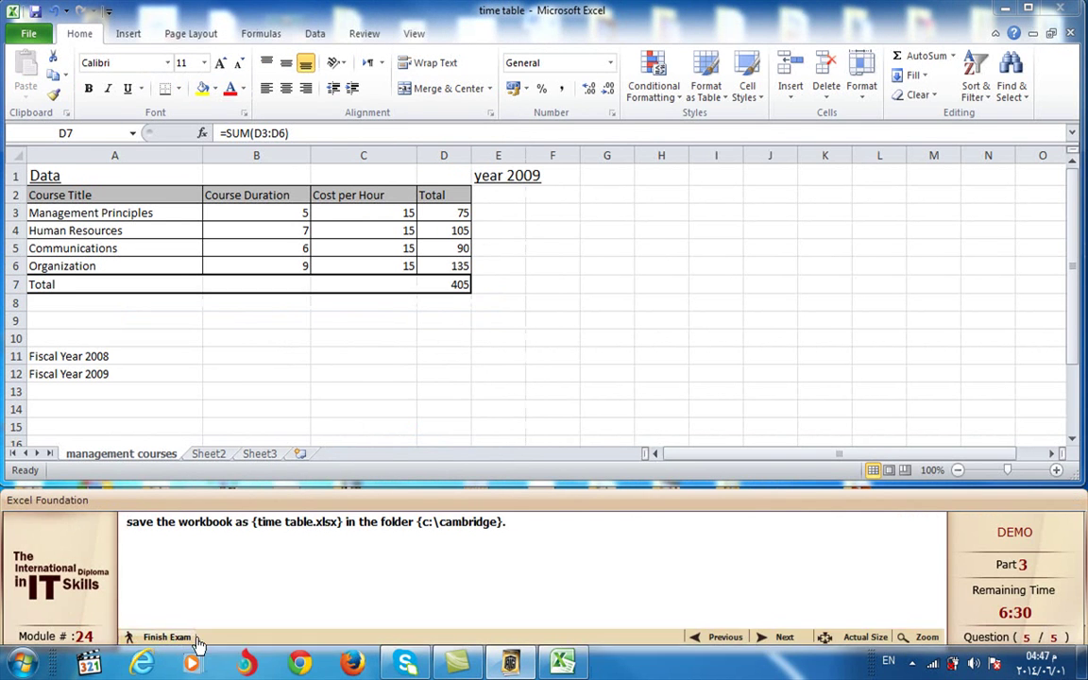
pyautogui.click(166, 637)
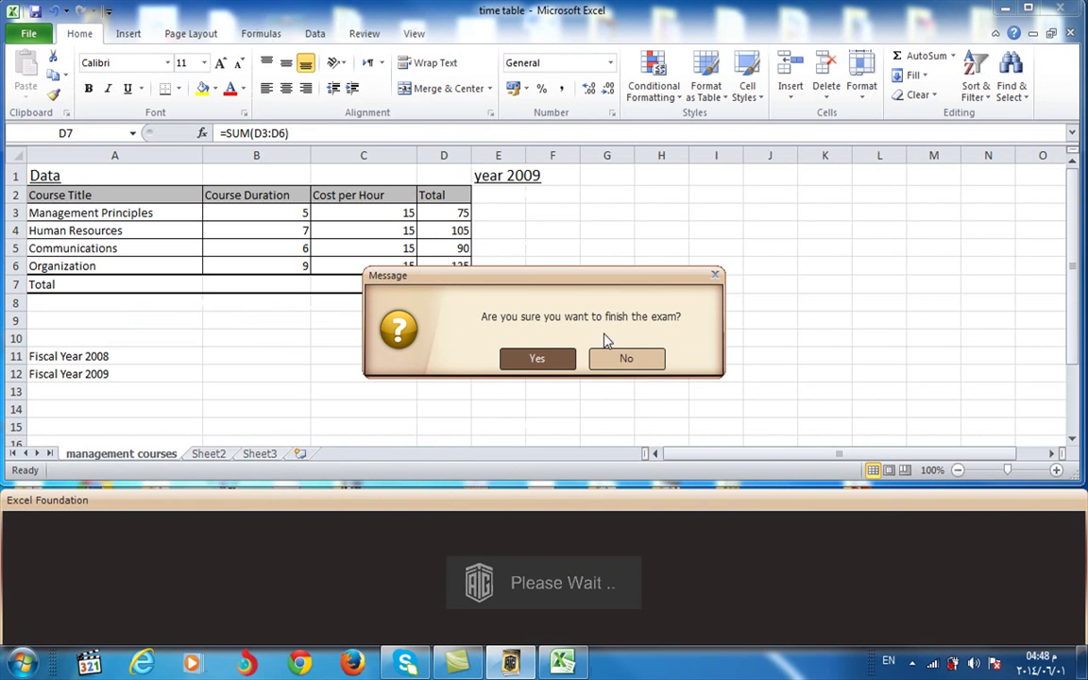
pyautogui.click(539, 359)
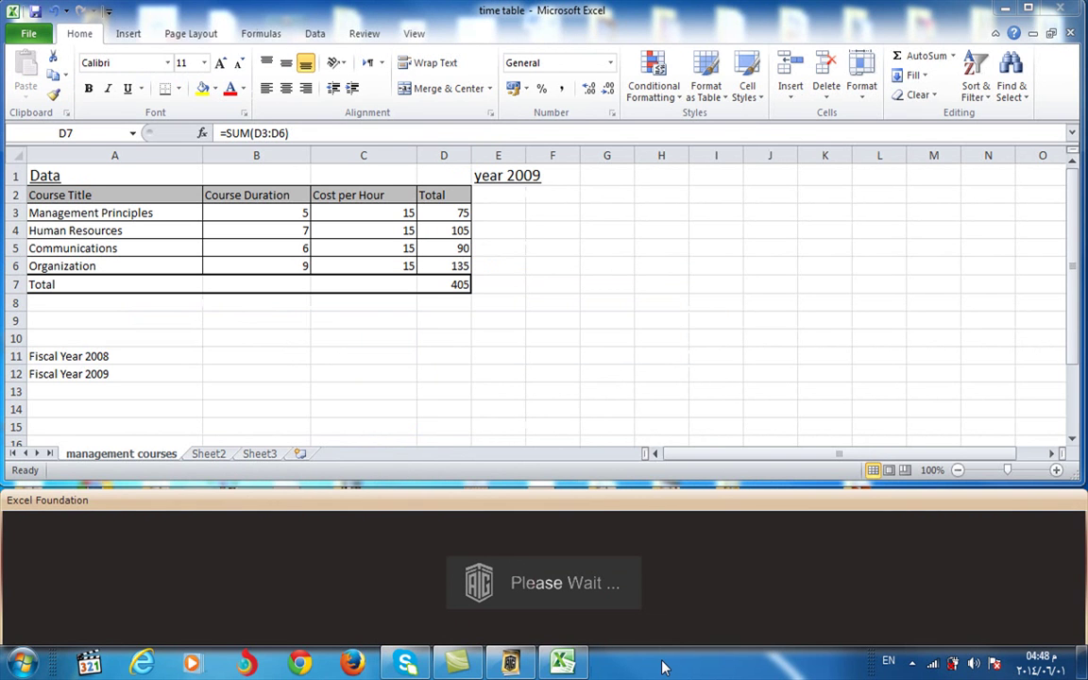